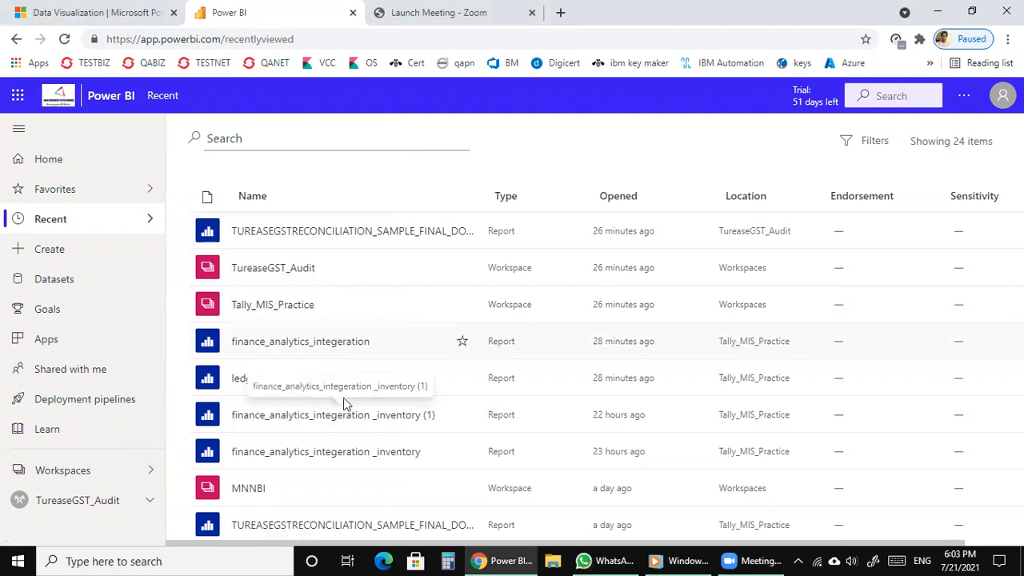
Step: Open the finance_analytics_integeration _inventory (1) report at its Overview page for editing and add a new blank page
left_click(357, 415)
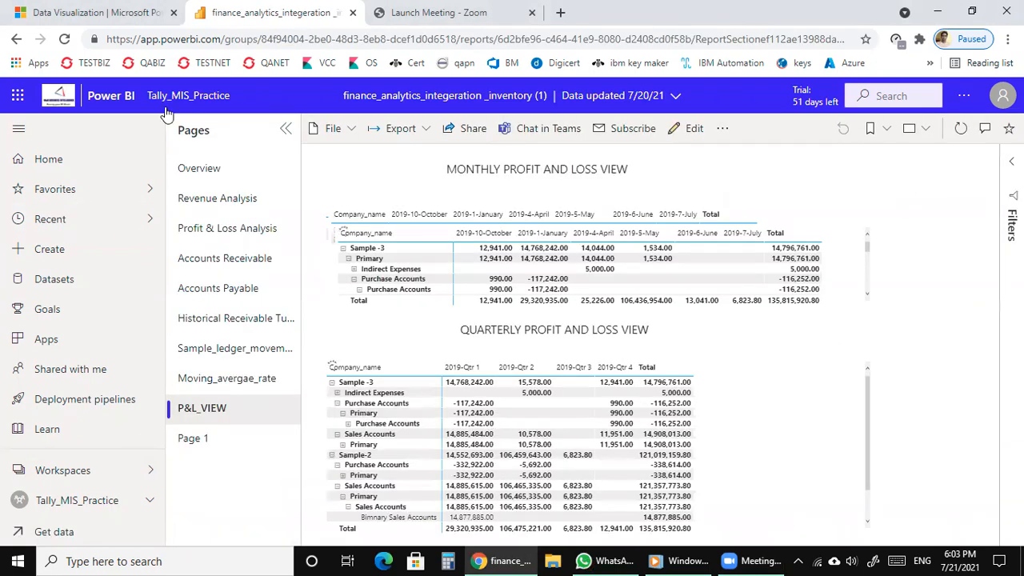
left_click(198, 173)
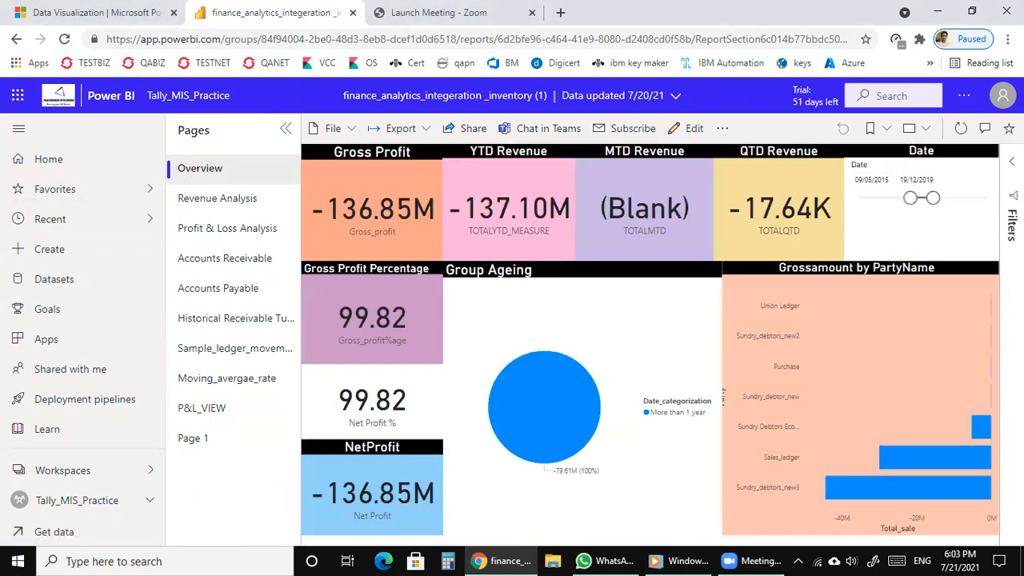
left_click(685, 136)
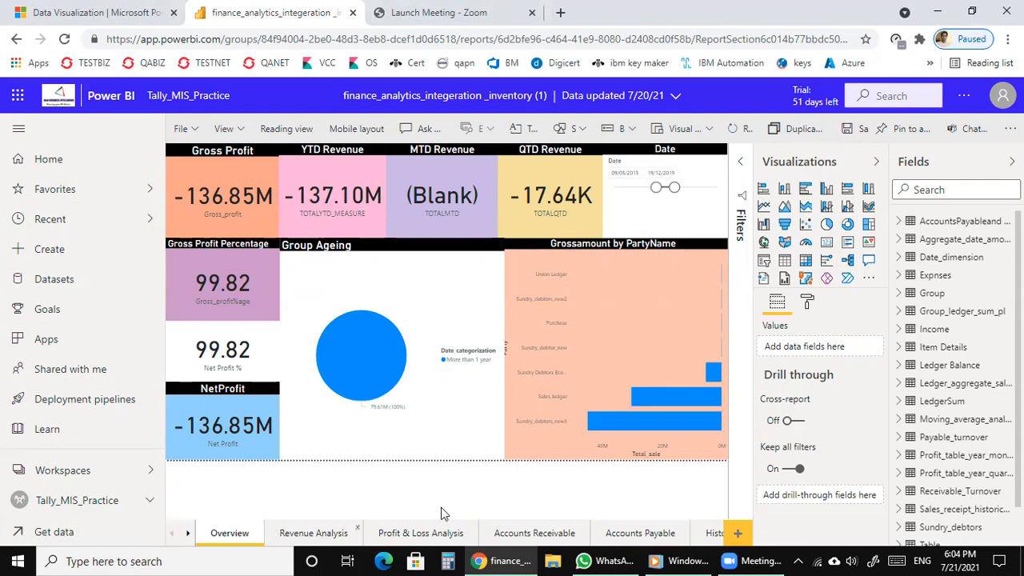
left_click(735, 535)
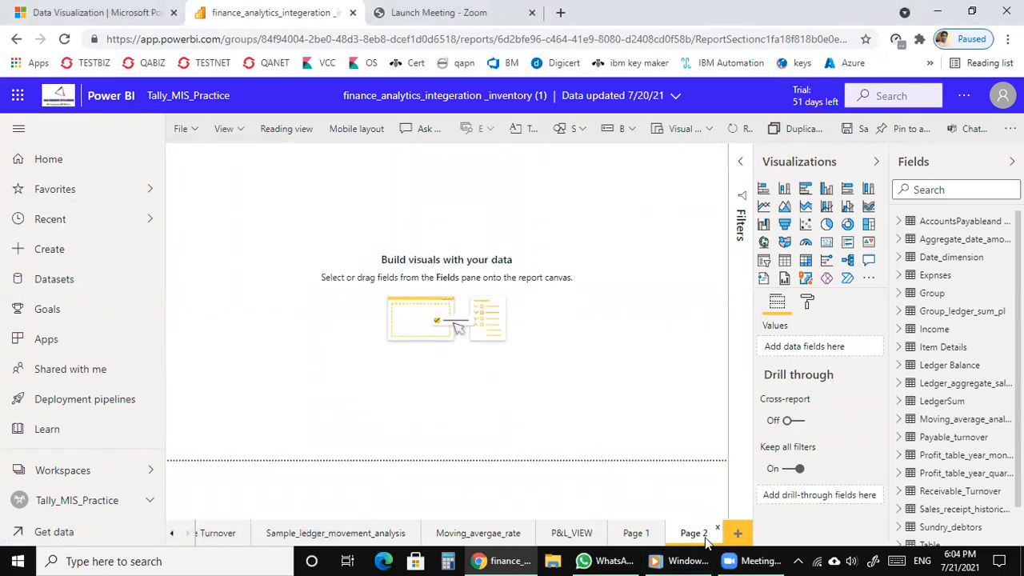
right_click(705, 540)
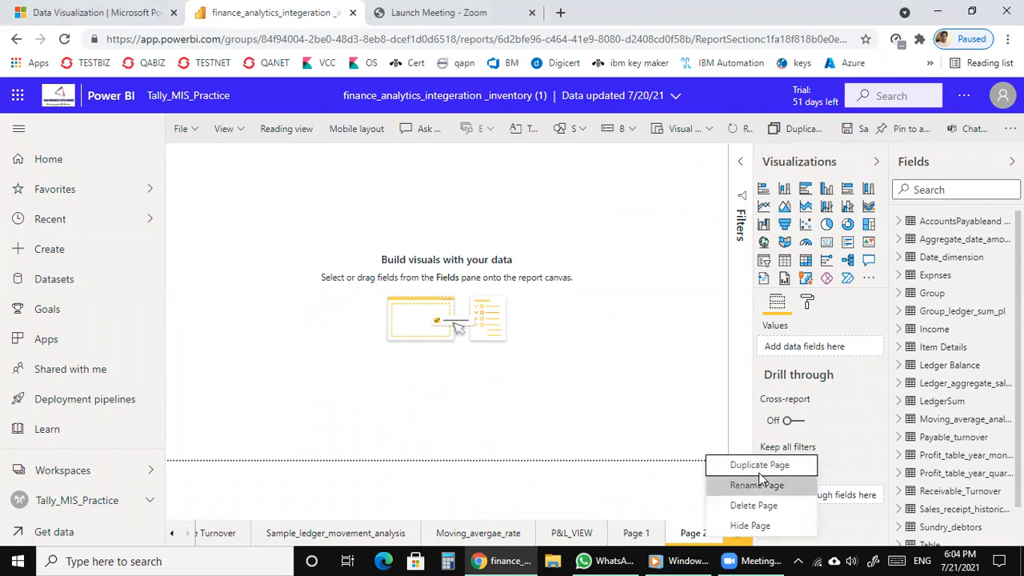
left_click(757, 484)
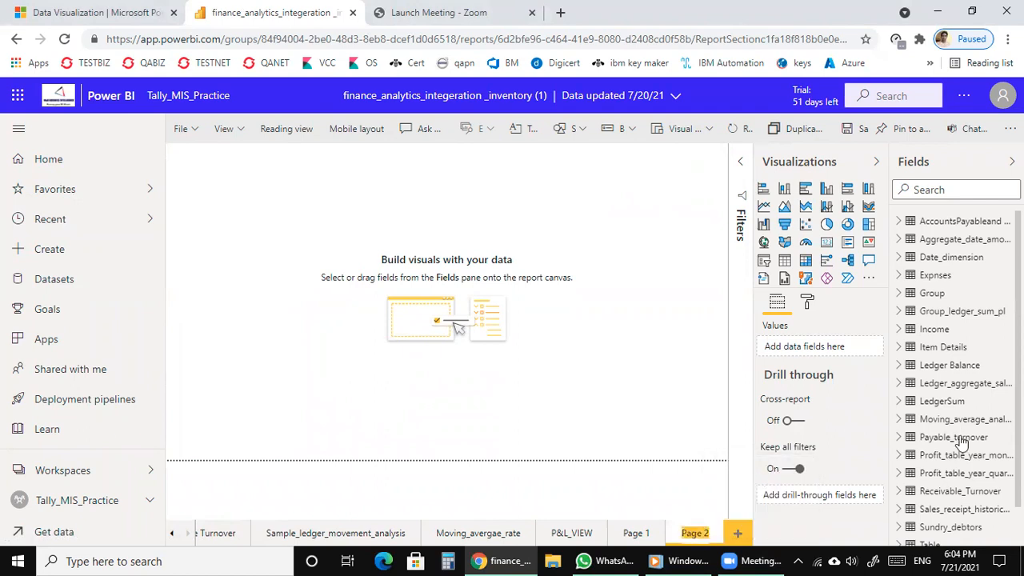
Step: Build a table from the LedgerSum fields $company_name, $DocumentNumber, $Ledger_primary, $LedgerName and $PARTYLEDGERNAME_sales, and enlarge it on the page
left_click(911, 405)
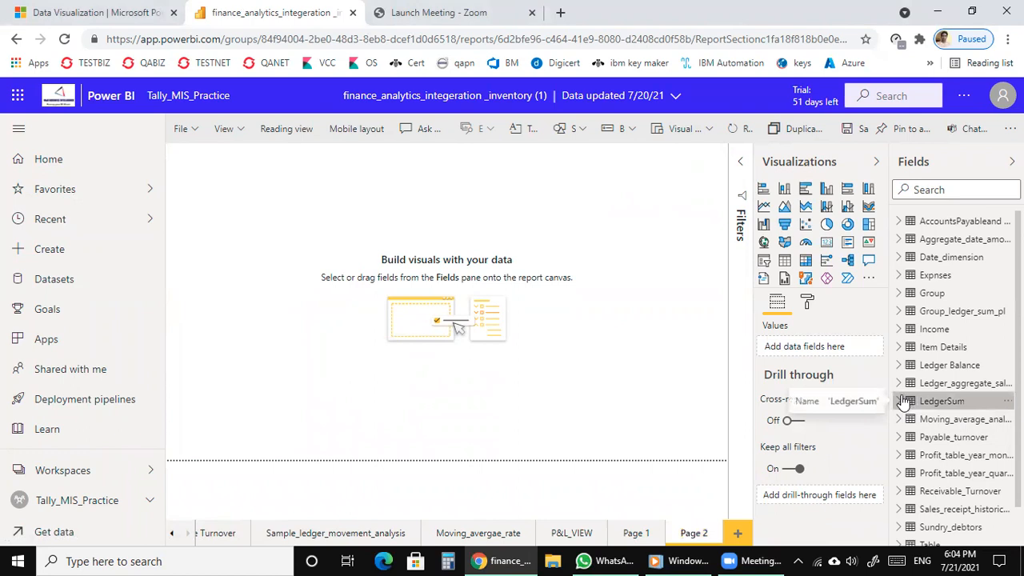
left_click(903, 402)
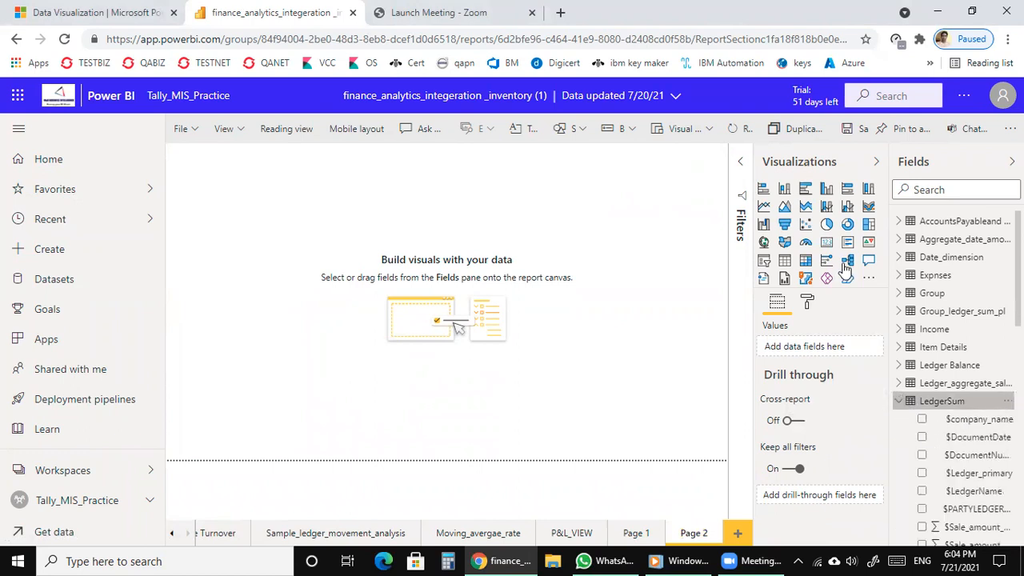
left_click_drag(883, 320, 798, 329)
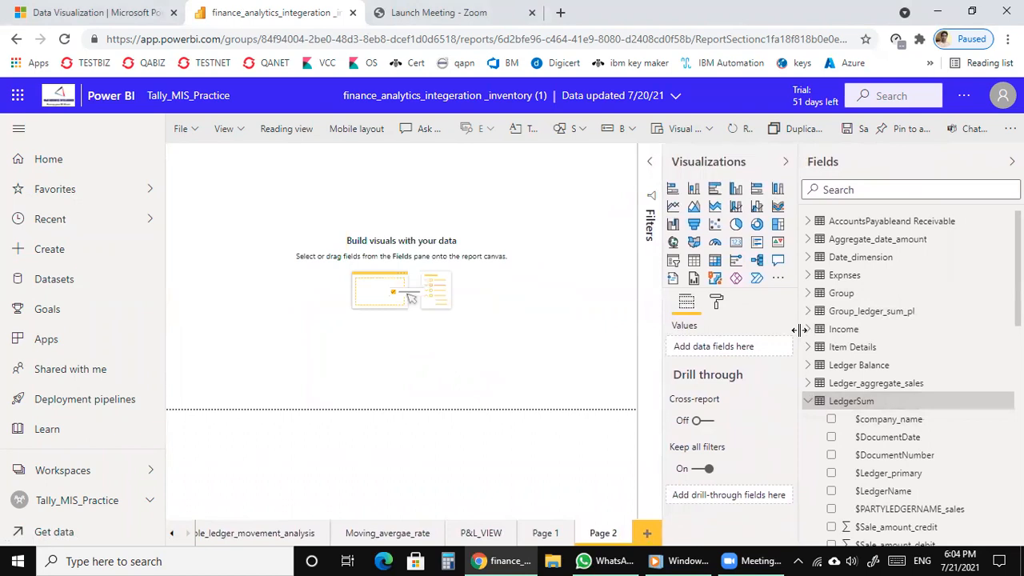
left_click(831, 420)
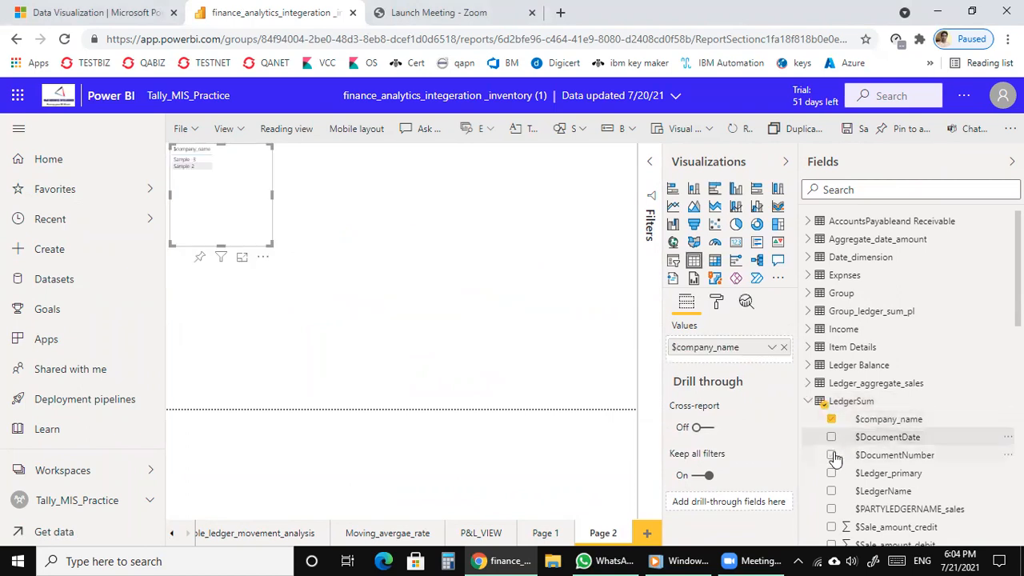
left_click(832, 455)
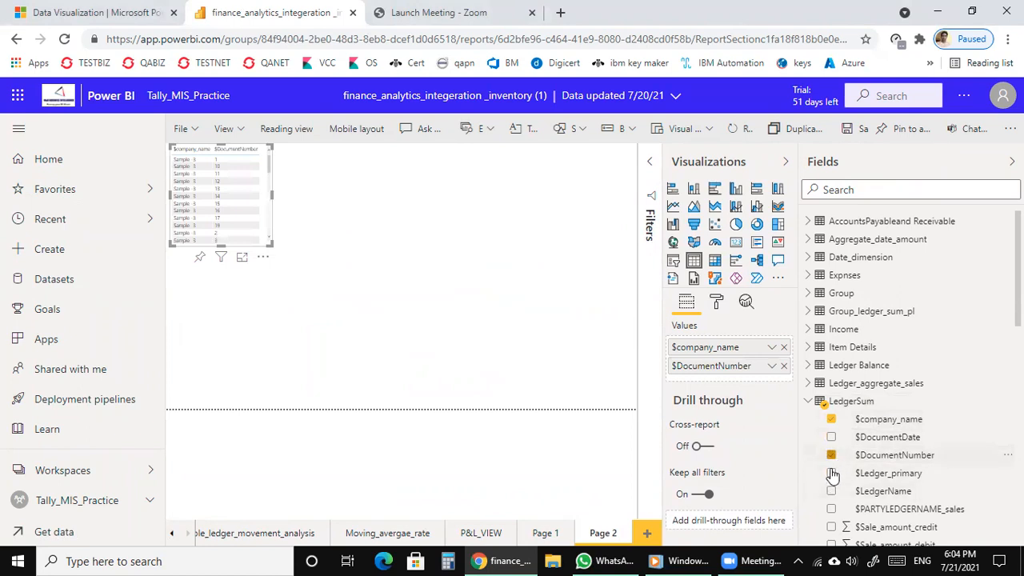
left_click(832, 473)
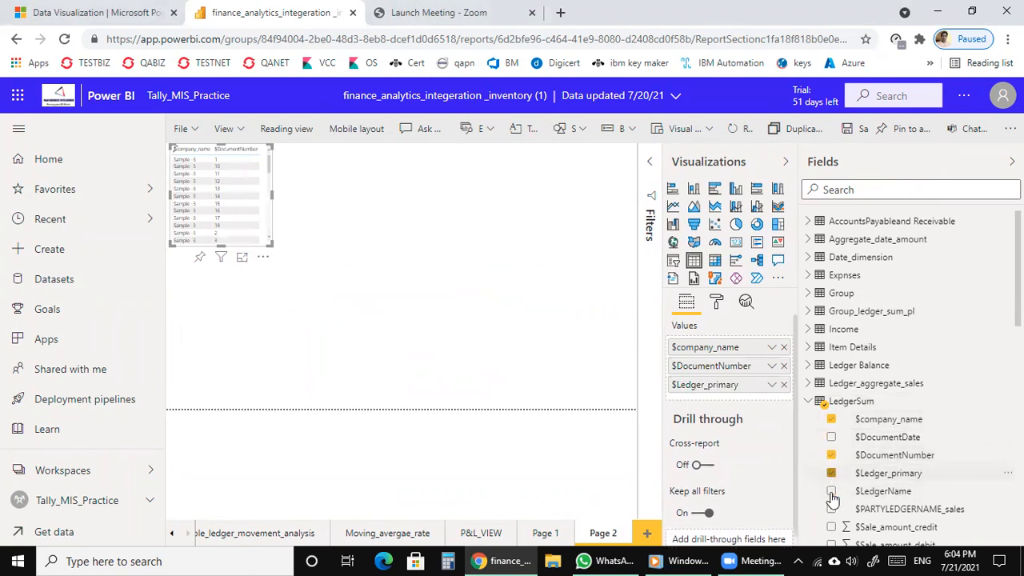
left_click(832, 491)
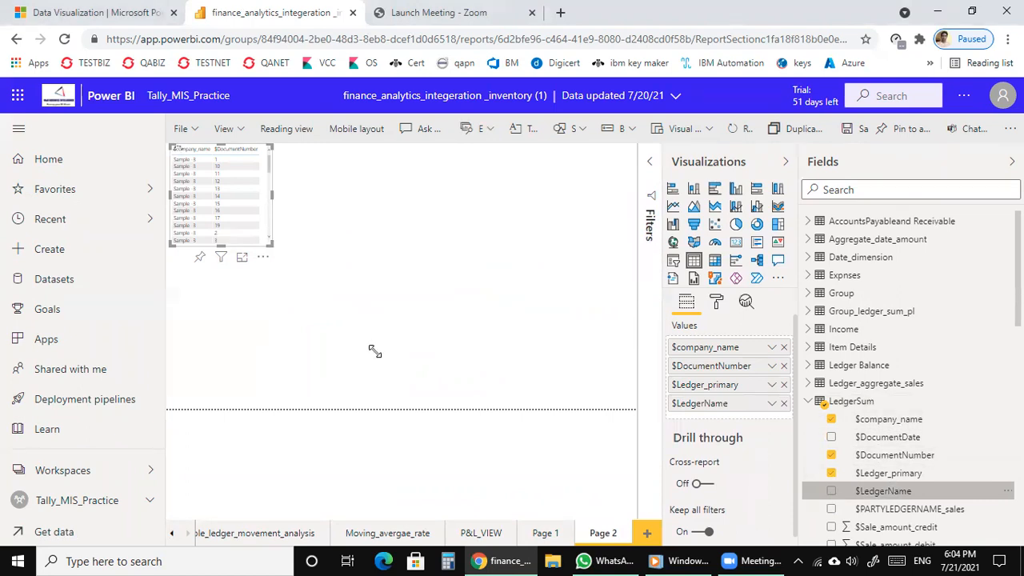
left_click_drag(374, 350, 362, 352)
left_click(832, 509)
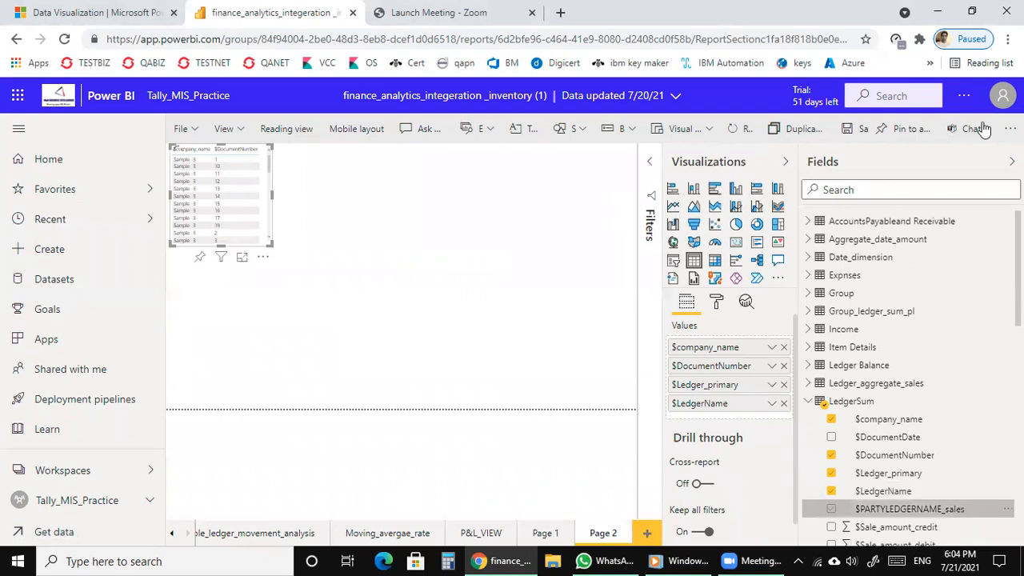
scroll(880, 336, "down", 5)
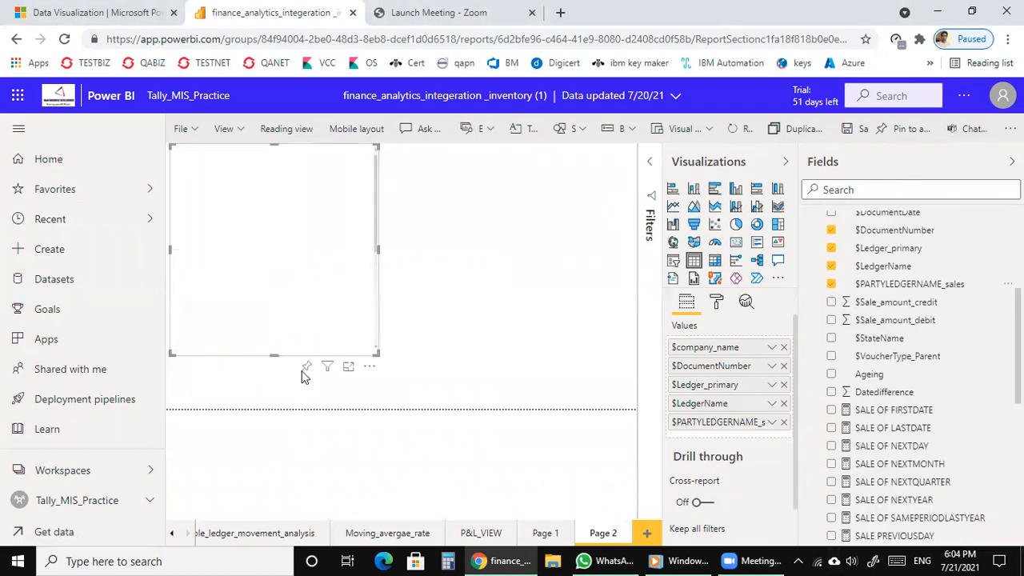
Step: Inspect the new table in focus mode, turn on its title, and return to the report page
left_click(349, 367)
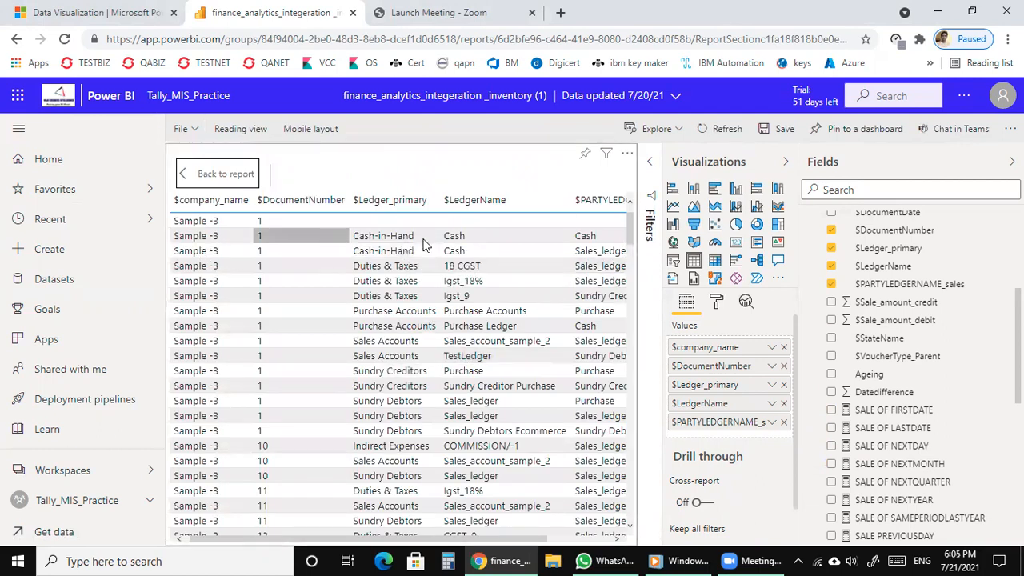
left_click(718, 300)
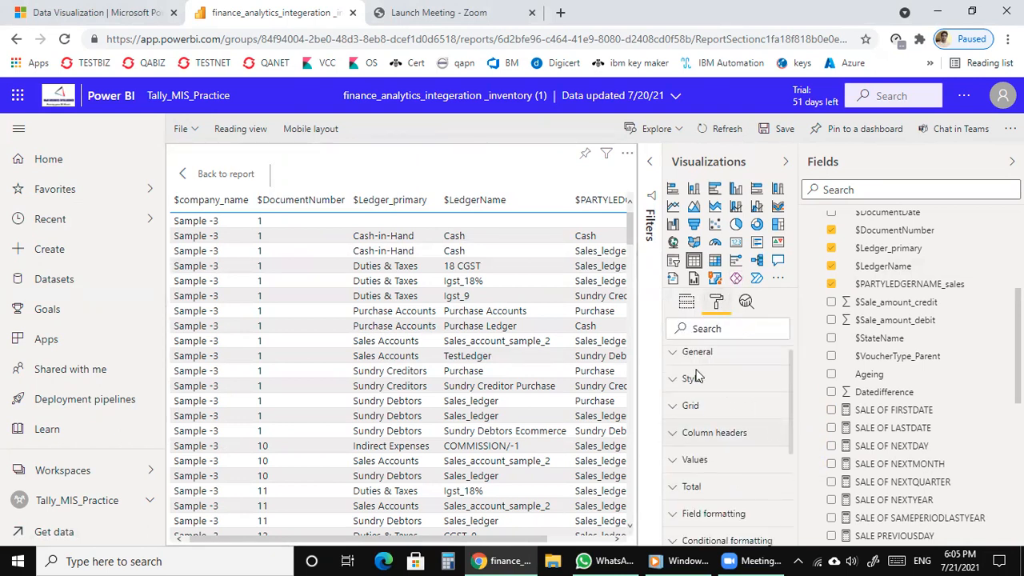
scroll(696, 377, "down", 3)
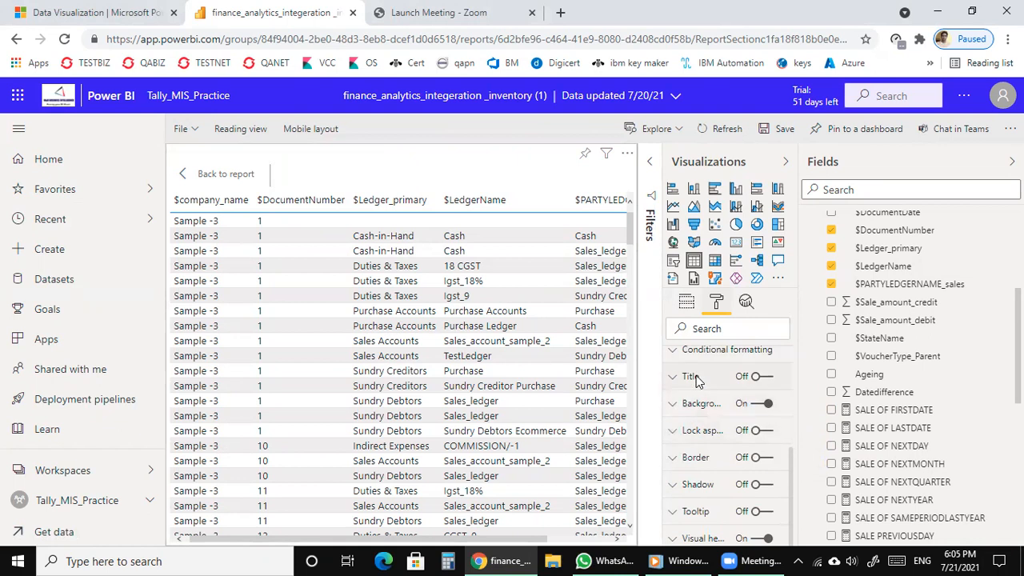
left_click(747, 388)
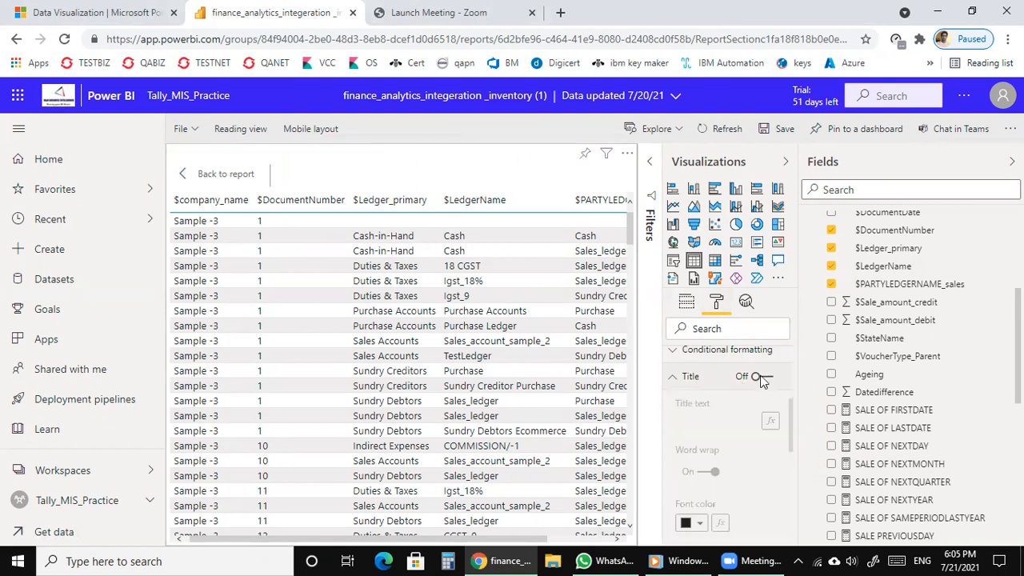
left_click(752, 378)
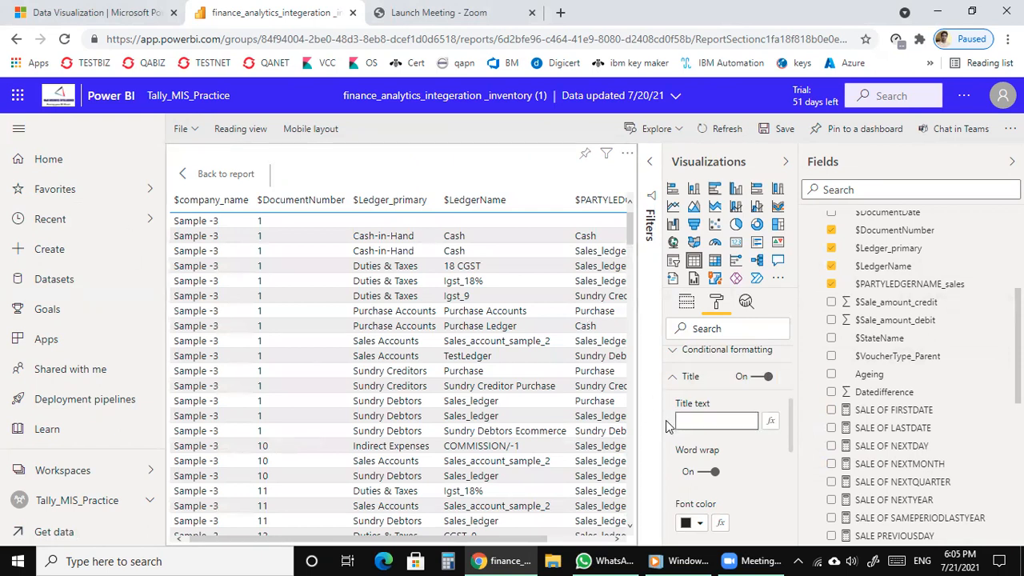
left_click(243, 180)
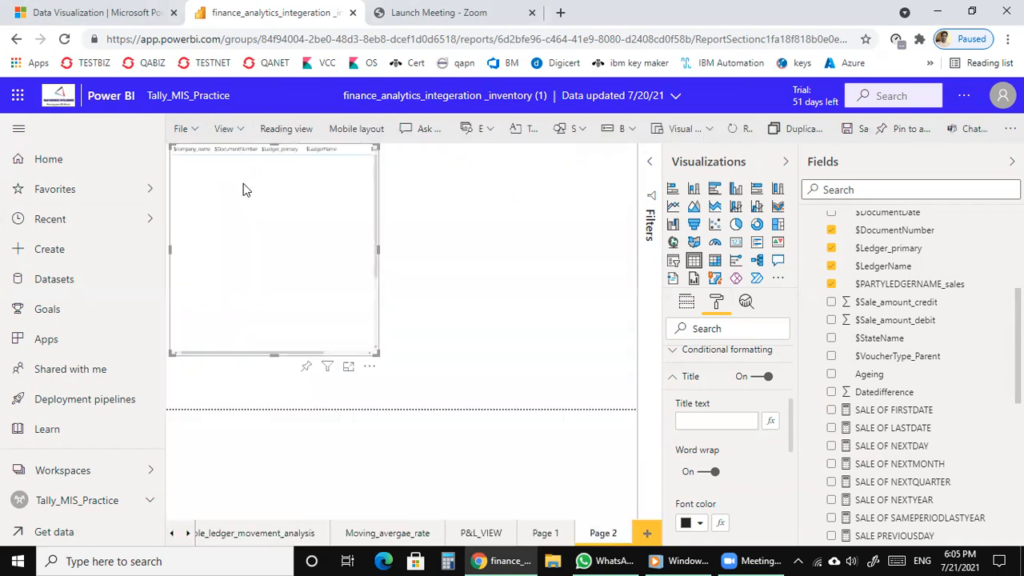
Step: Rename the new report page as LEDGER SUM
right_click(608, 534)
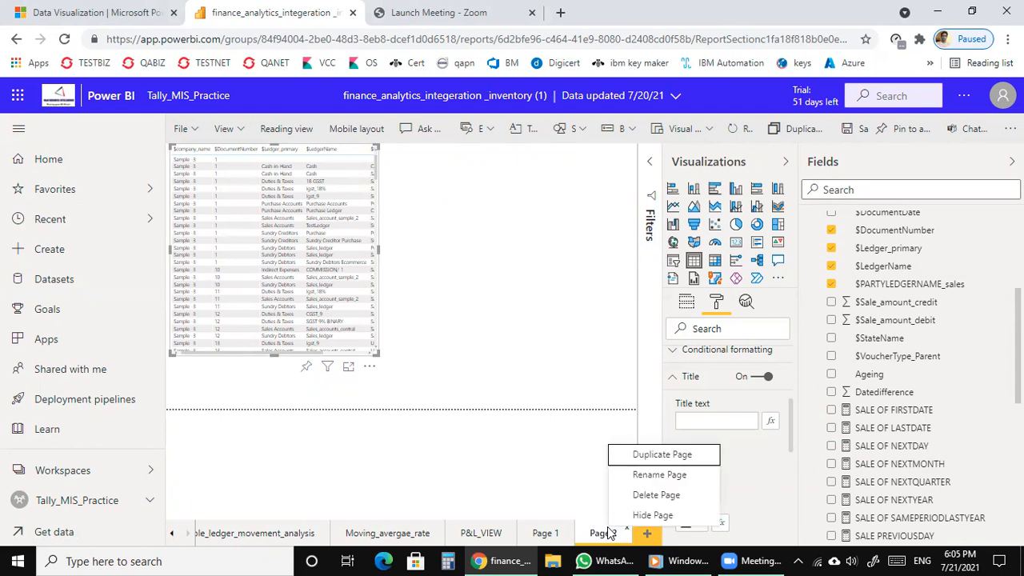
left_click(670, 477)
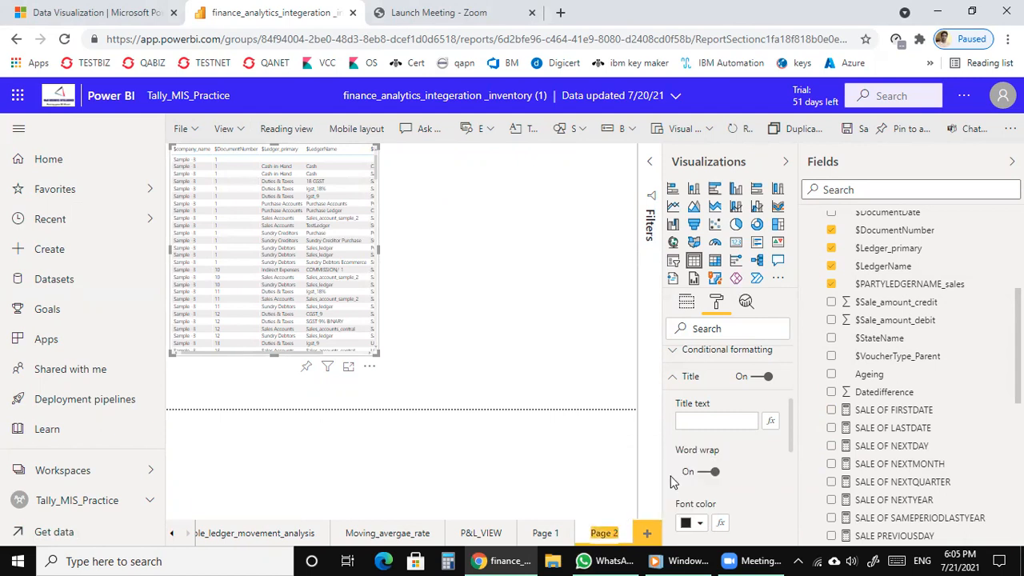
scroll(681, 470, "up", 3)
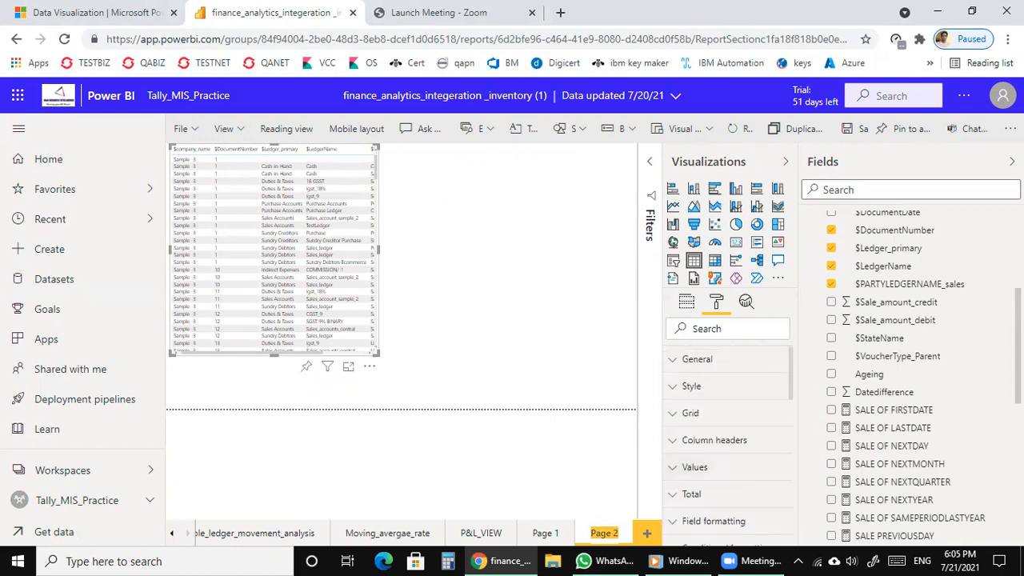
scroll(944, 336, "up", 3)
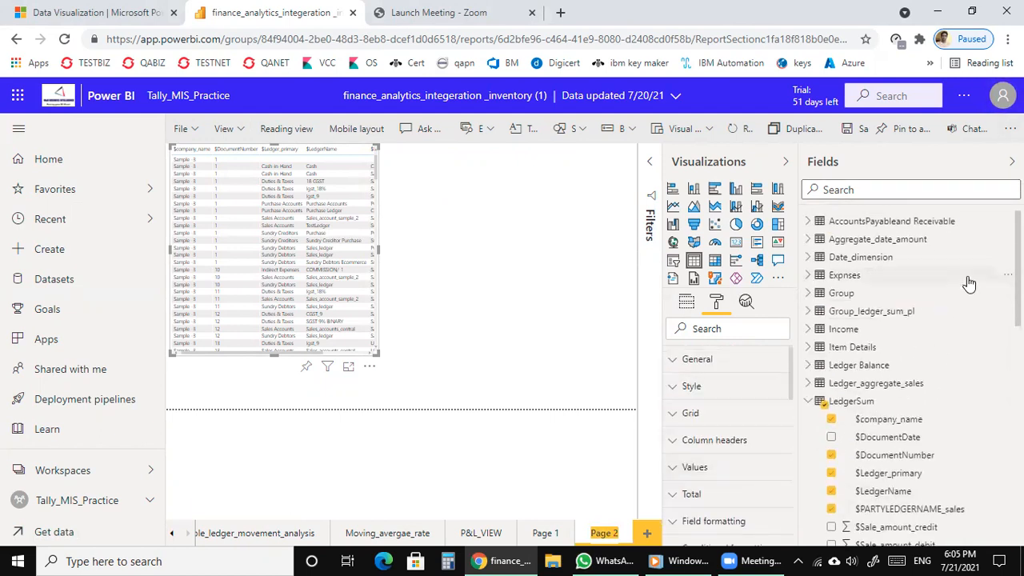
type("LEDGE")
type("R")
type(" SUM")
Step: Set the table's title text to LEDGER SUM
scroll(690, 434, "down", 4)
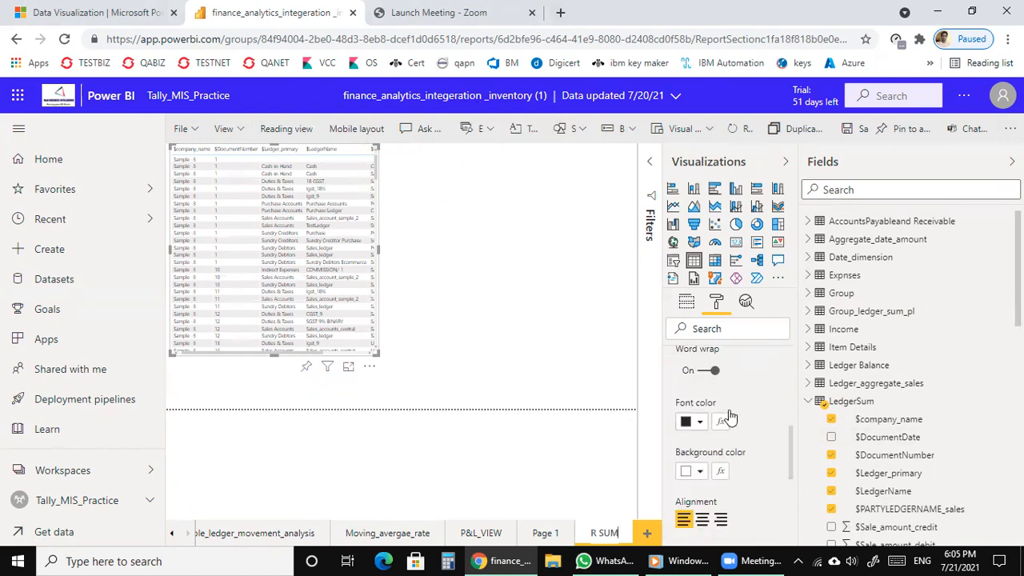
scroll(727, 424, "up", 4)
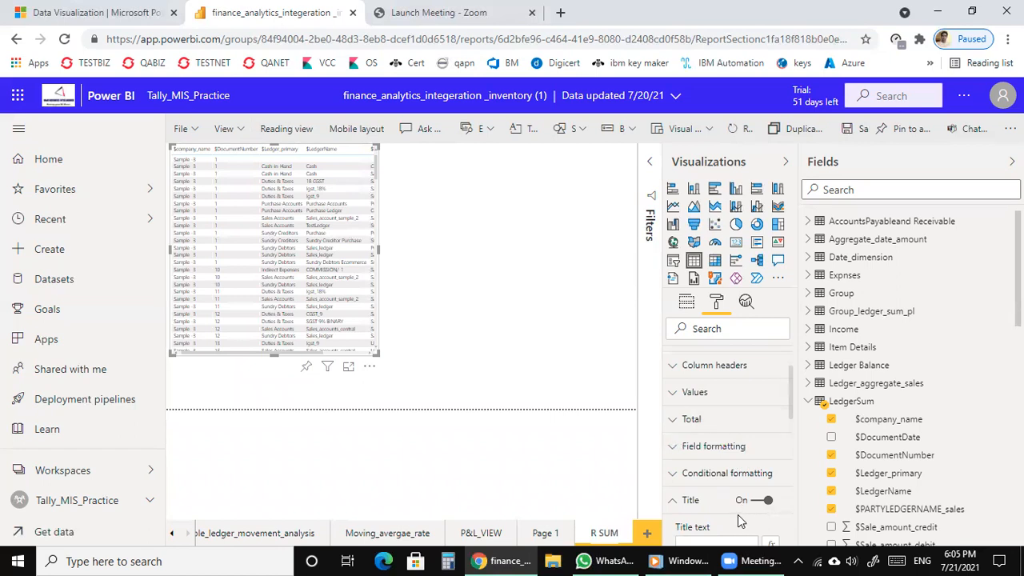
scroll(724, 496, "down", 2)
left_click(695, 473)
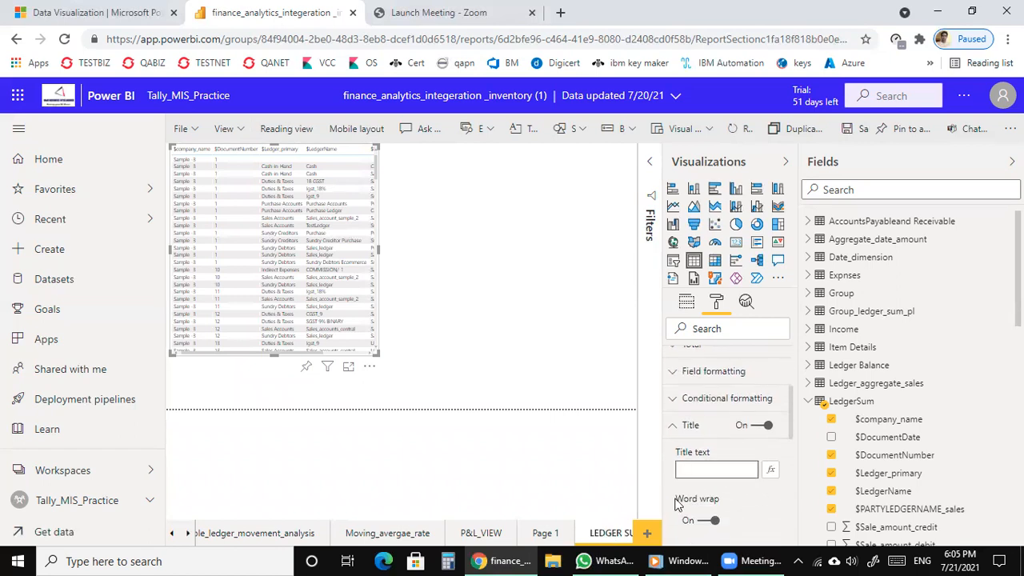
type("LEDG")
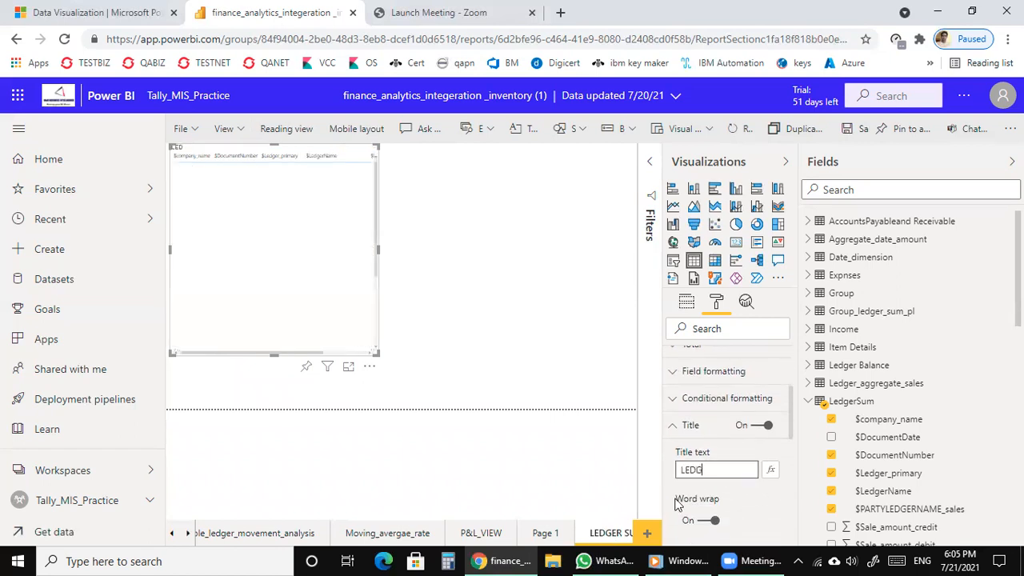
type("ER SUM")
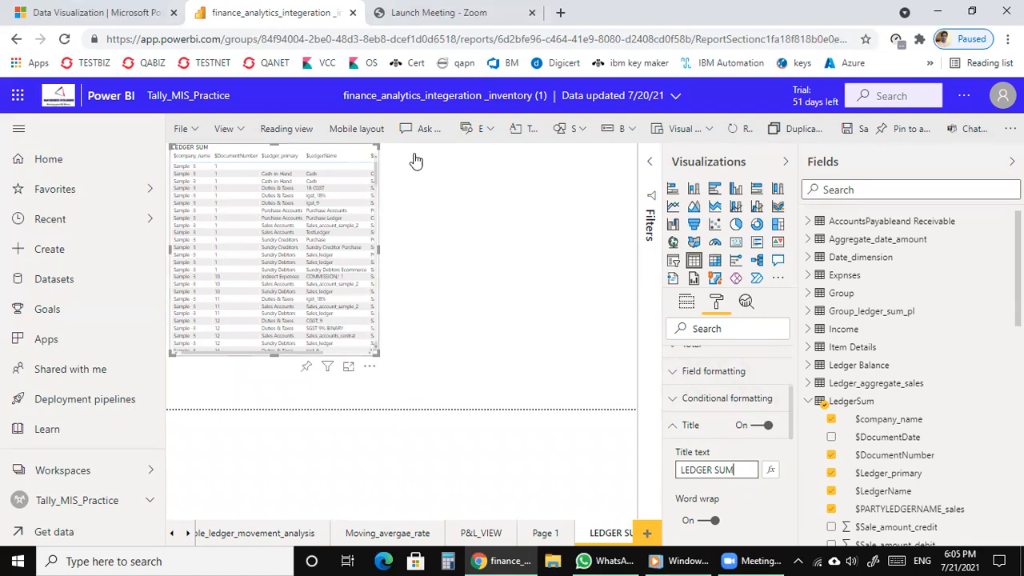
Step: Convert the LEDGER SUM table into a matrix in focus mode, select the Sample -3 row, and return to the report page
scroll(376, 336, "down", 1)
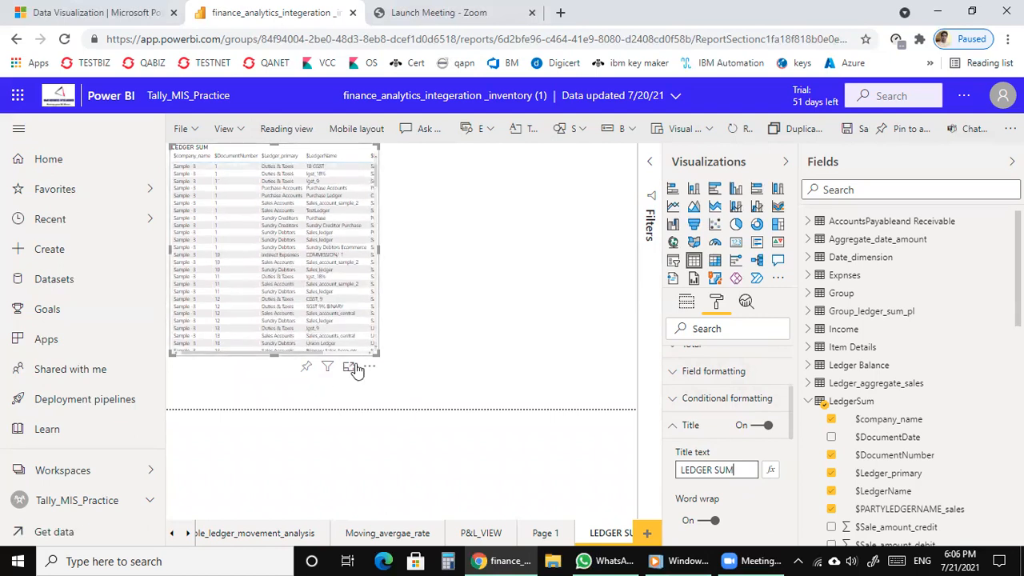
left_click(356, 368)
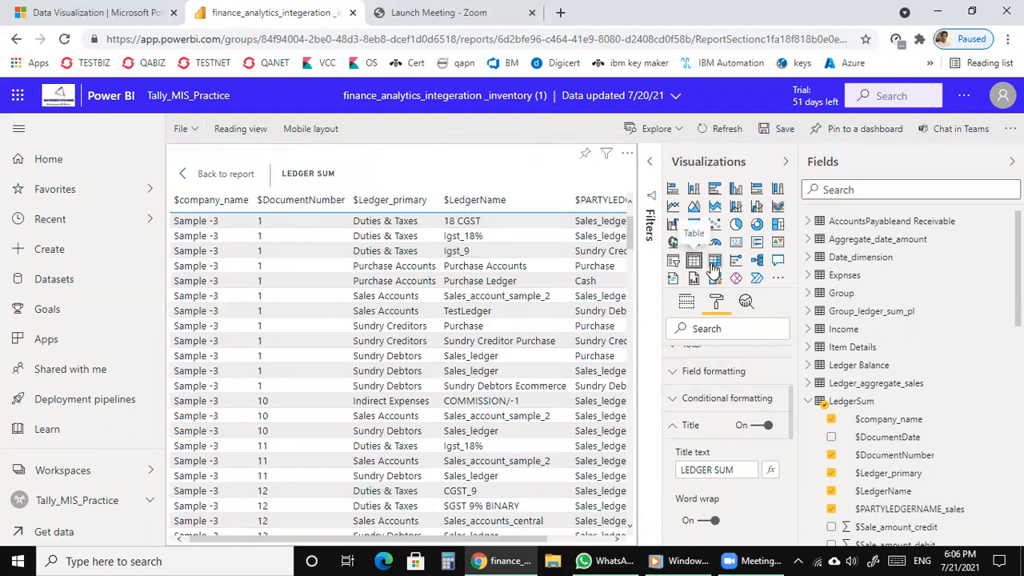
left_click(714, 261)
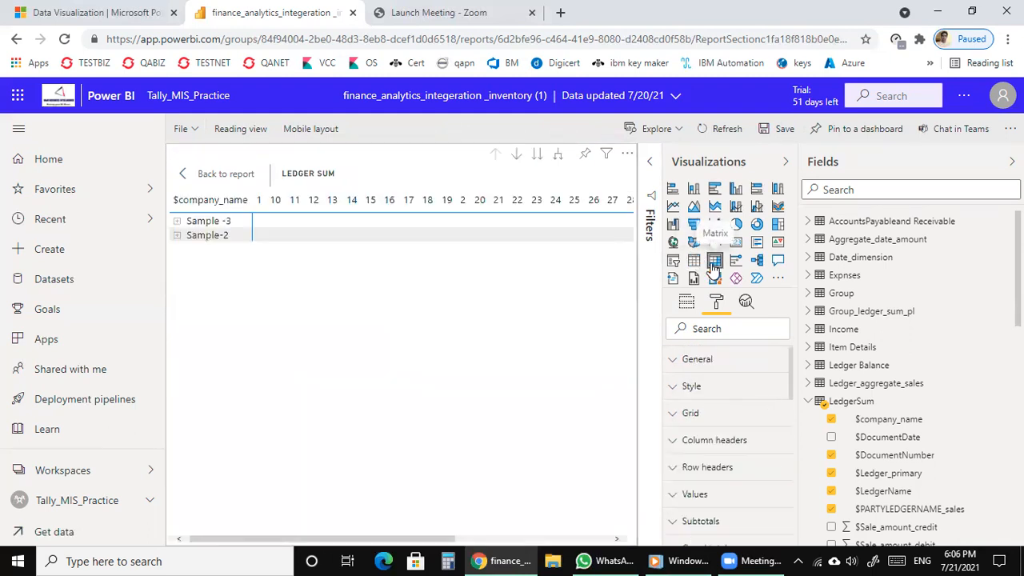
left_click(221, 224)
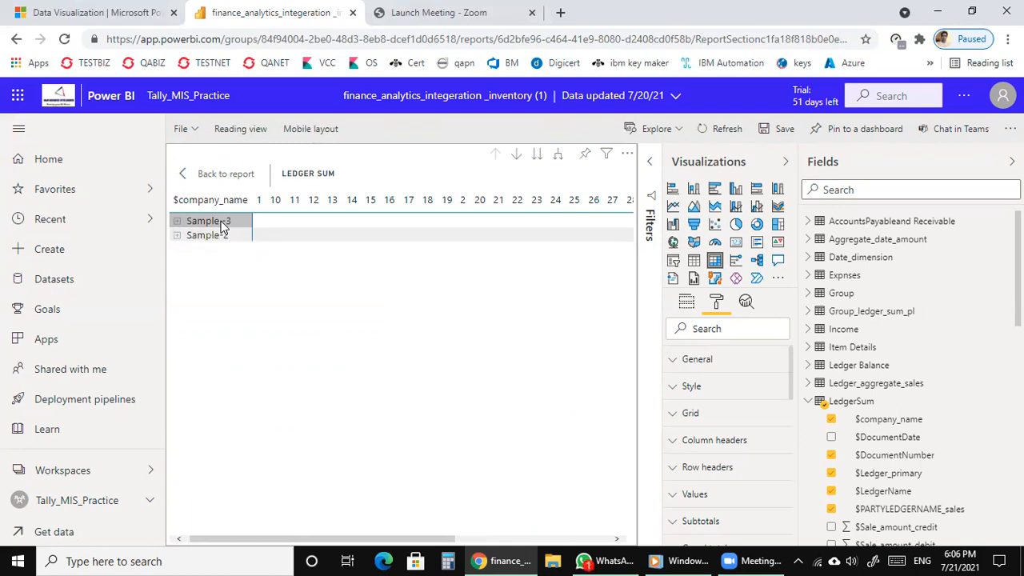
left_click(208, 174)
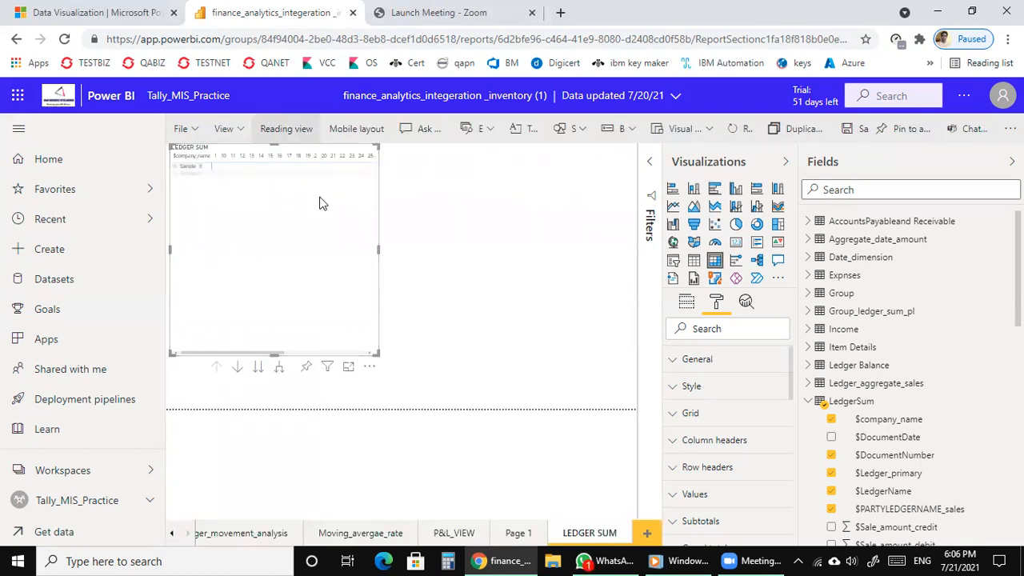
Step: Convert the LEDGER SUM matrix back into a table and add a new report page
left_click(693, 260)
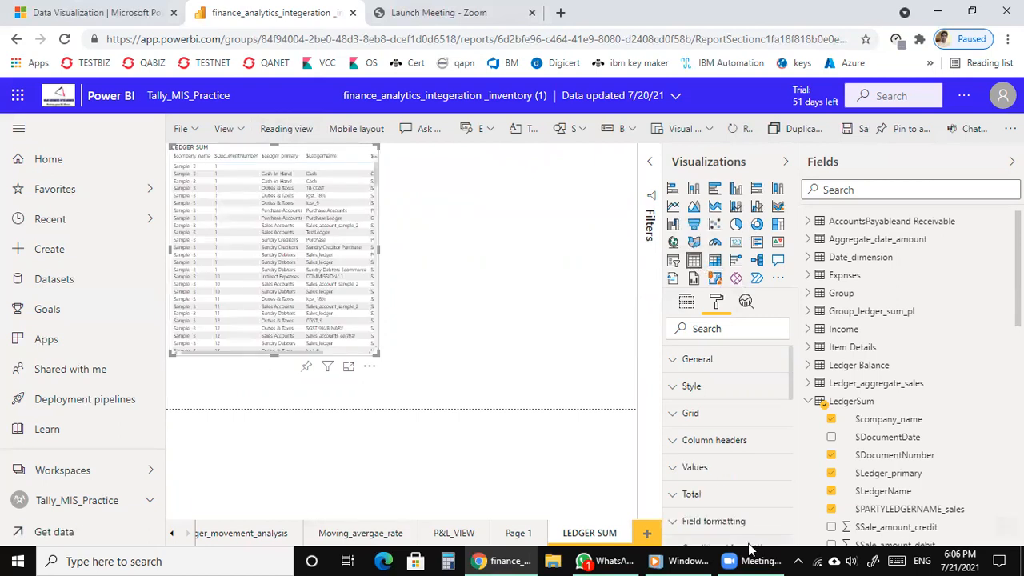
left_click(646, 534)
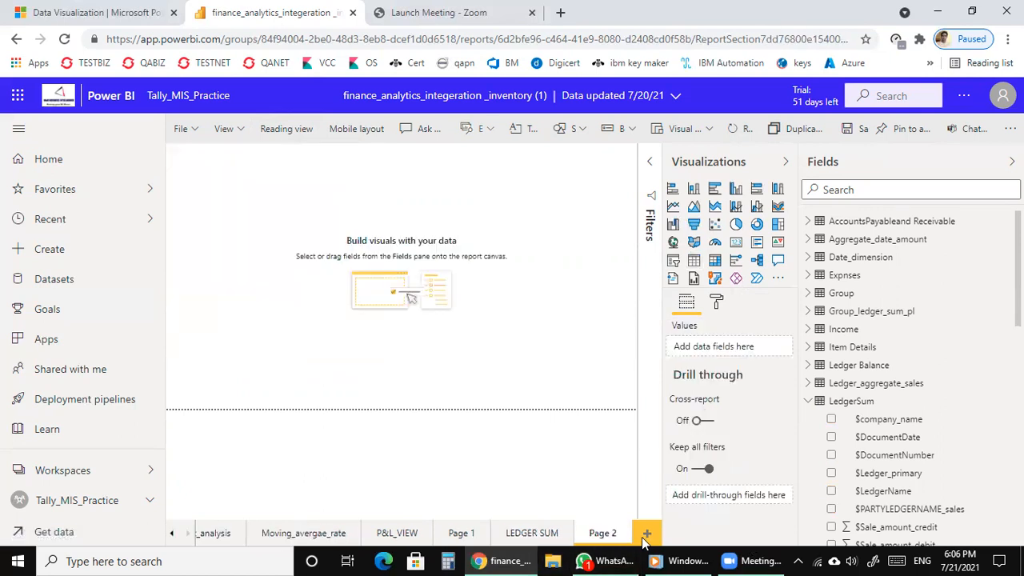
Step: Build a table on the new page from the Payable_turnover fields Closing Balance, Opening Balanace, Partyledgername and Payable_ratio
scroll(915, 411, "down", 3)
scroll(816, 404, "up", 3)
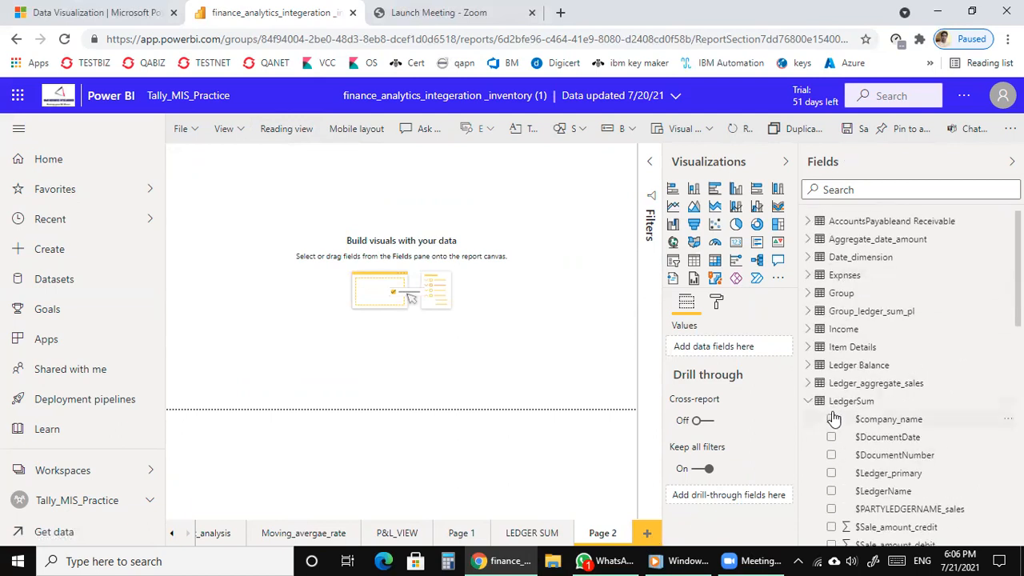
left_click(809, 401)
scroll(838, 453, "down", 1)
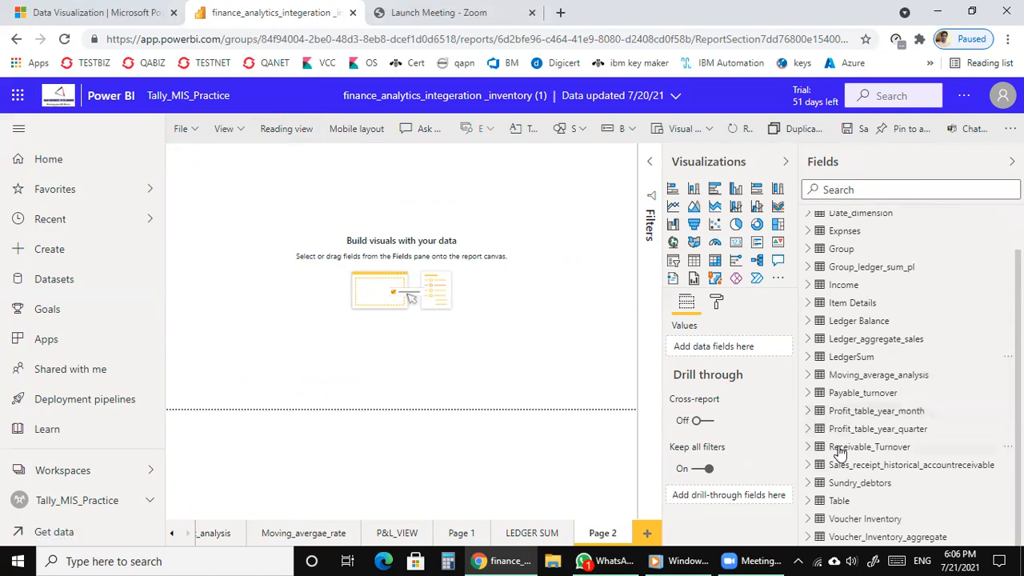
left_click(809, 393)
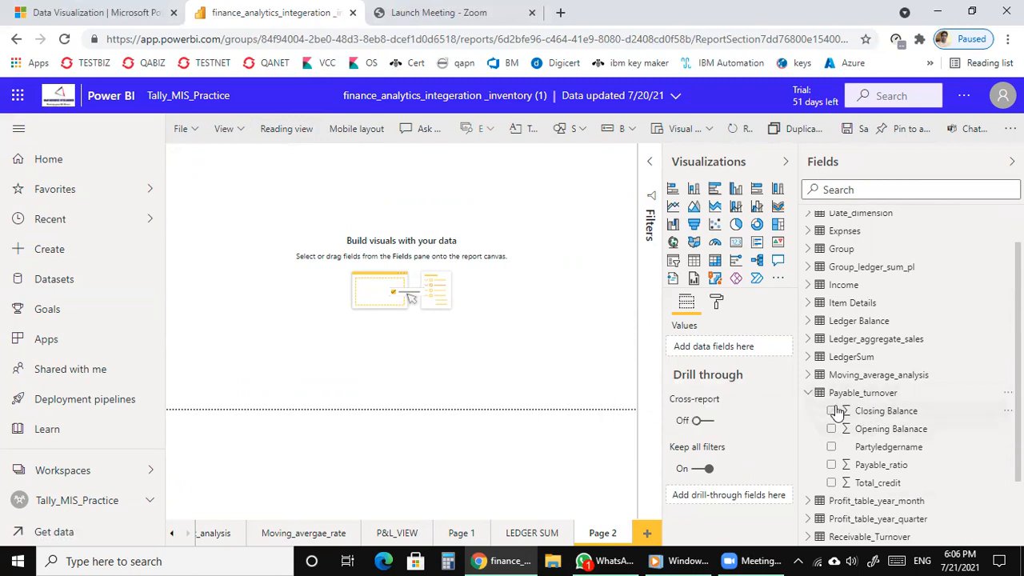
left_click(832, 411)
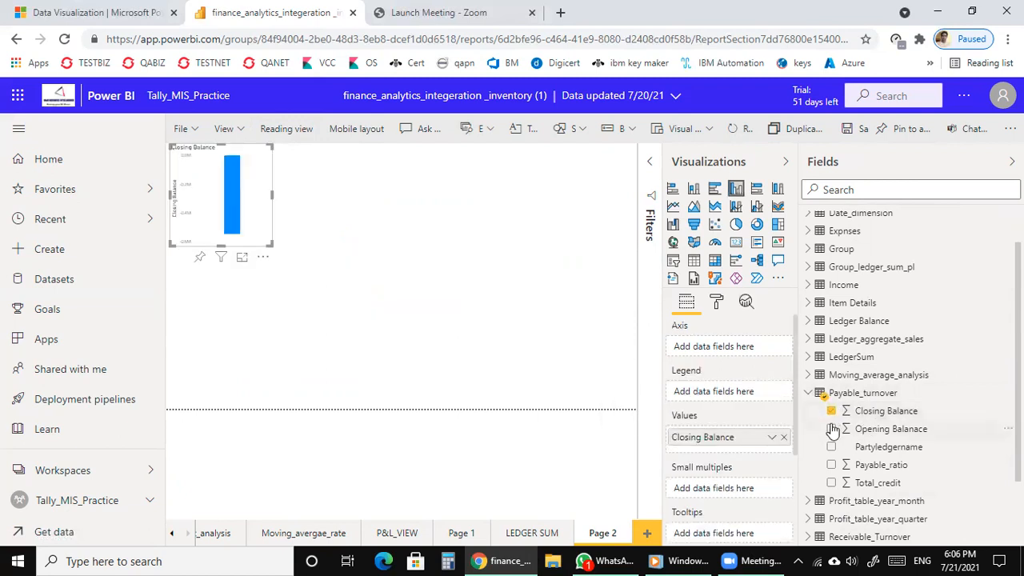
left_click(694, 262)
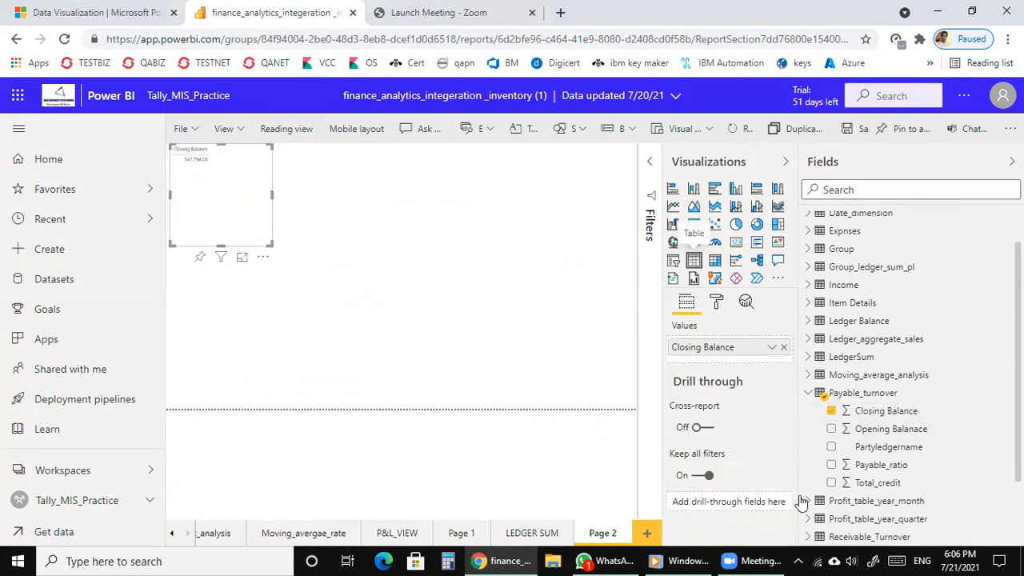
left_click(832, 430)
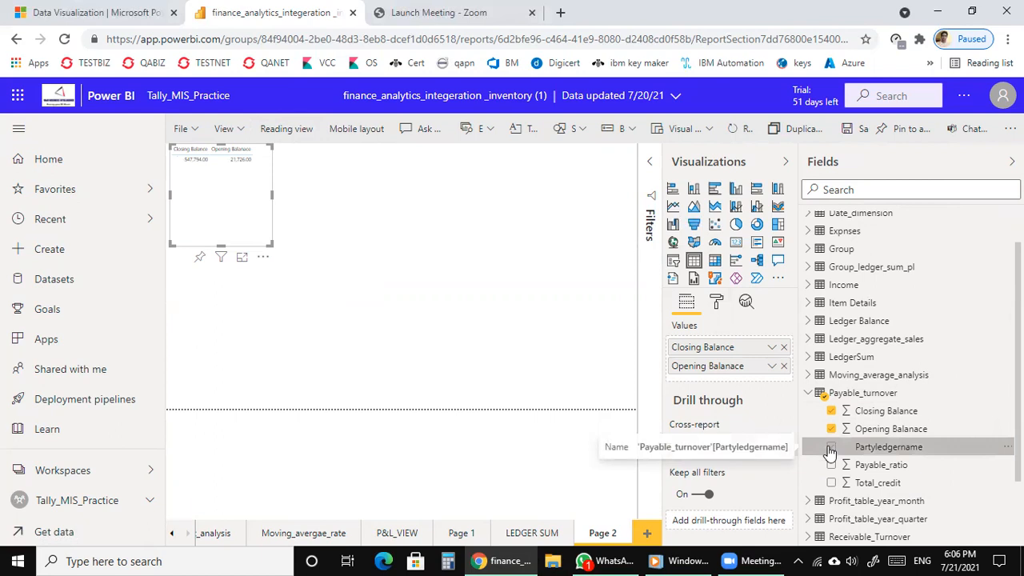
left_click(830, 450)
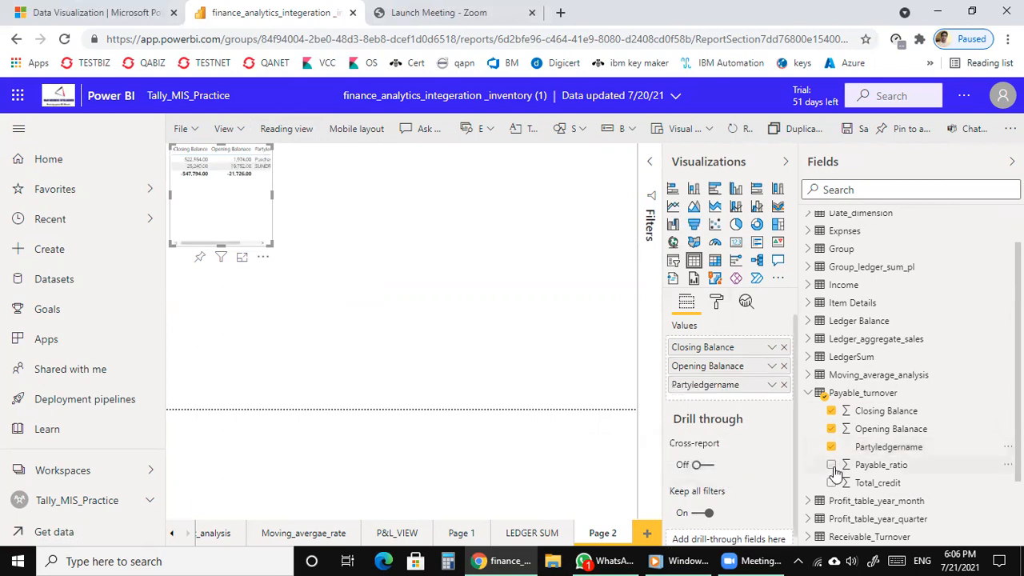
left_click(832, 466)
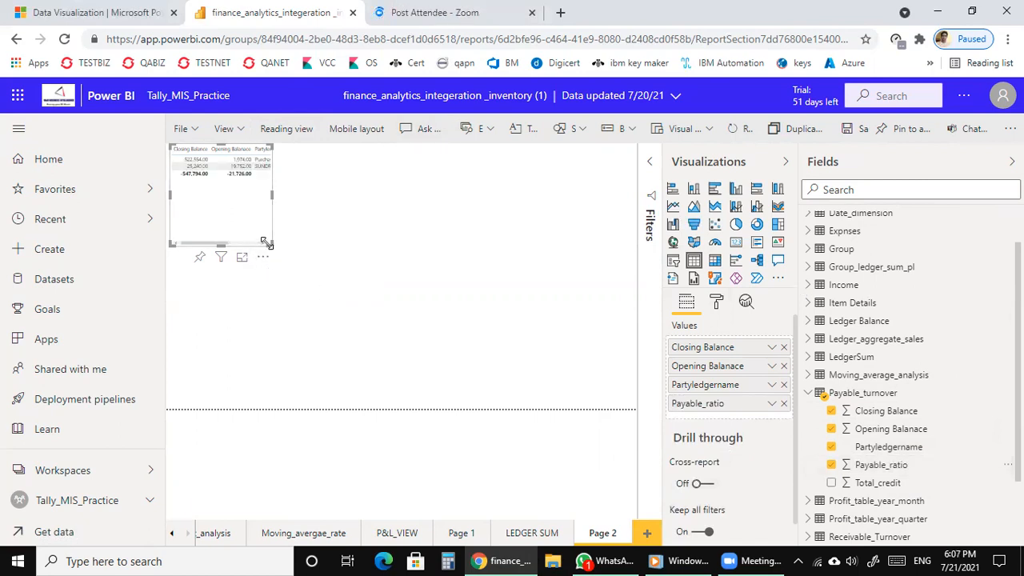
Step: Enlarge the payable turnover table on the canvas and open it in focus mode
left_click_drag(272, 244, 380, 368)
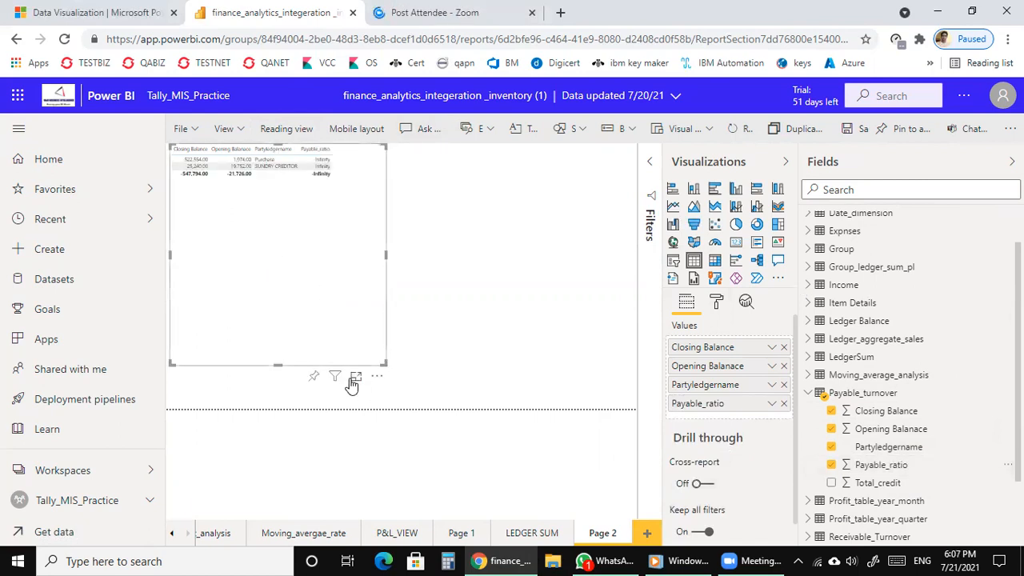
left_click(355, 376)
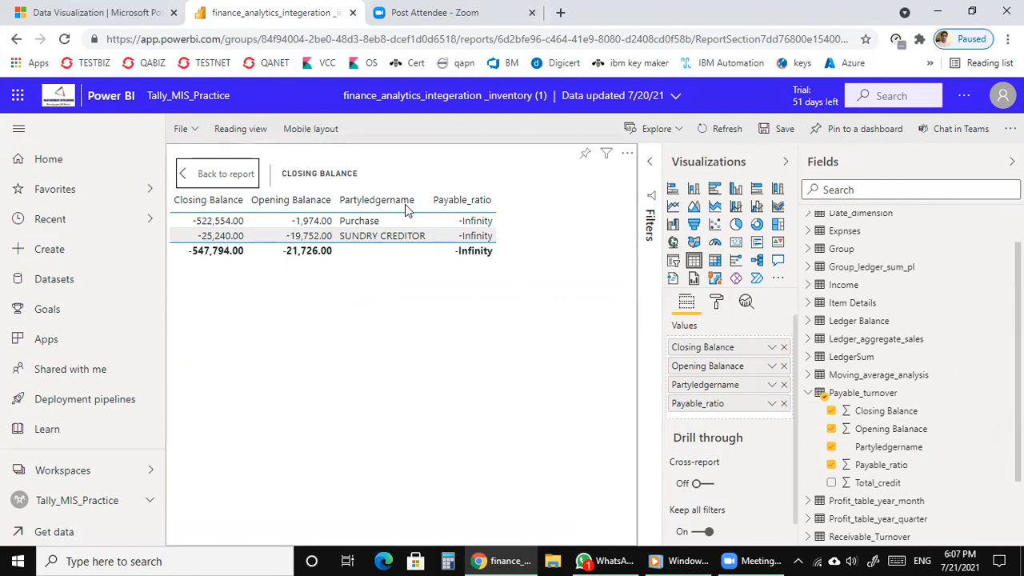
Step: Turn on the table's title, set its text to PAYABLE TURN OVER, and return to the report page
left_click(716, 301)
scroll(700, 433, "down", 2)
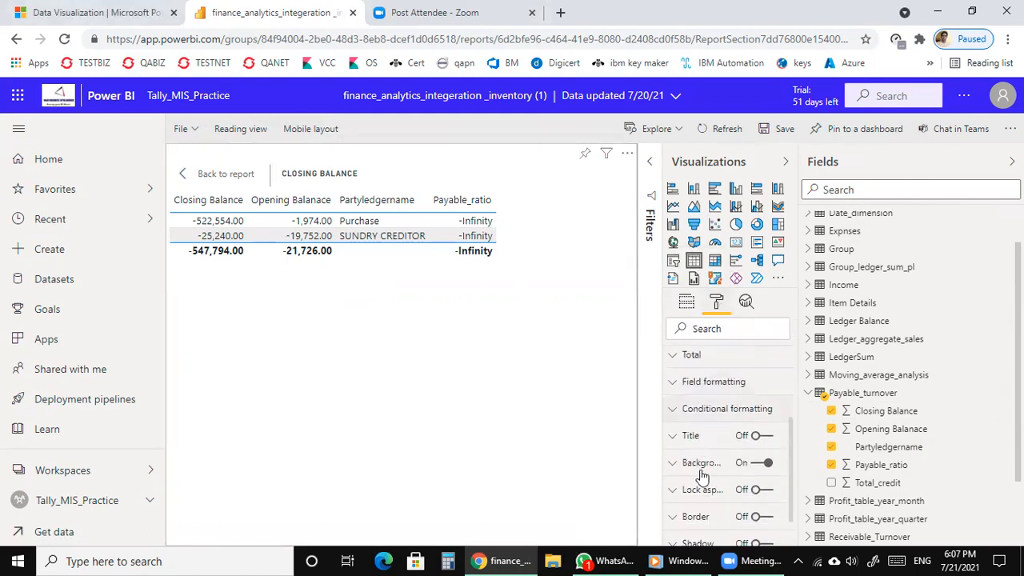
left_click(694, 437)
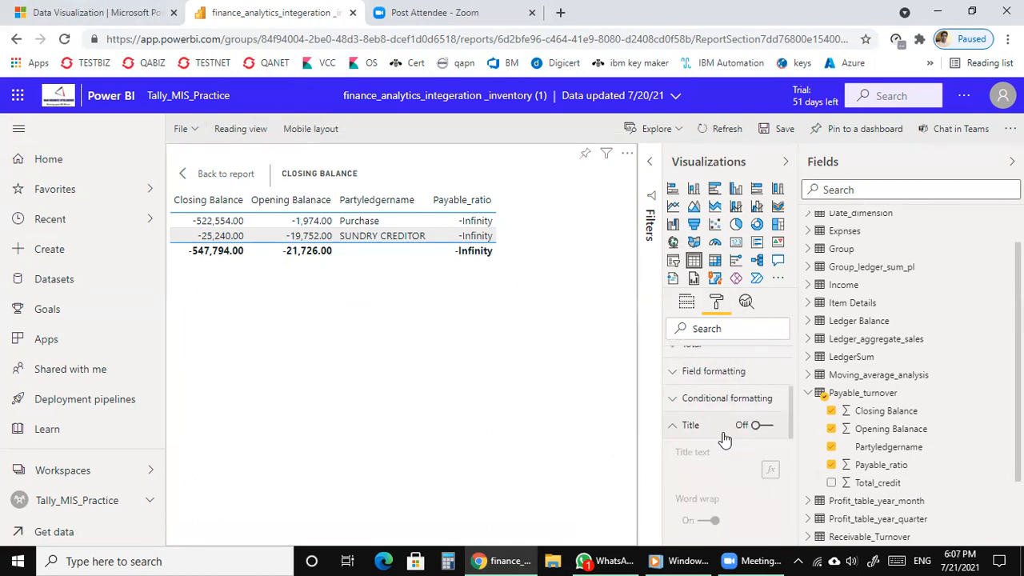
left_click(758, 426)
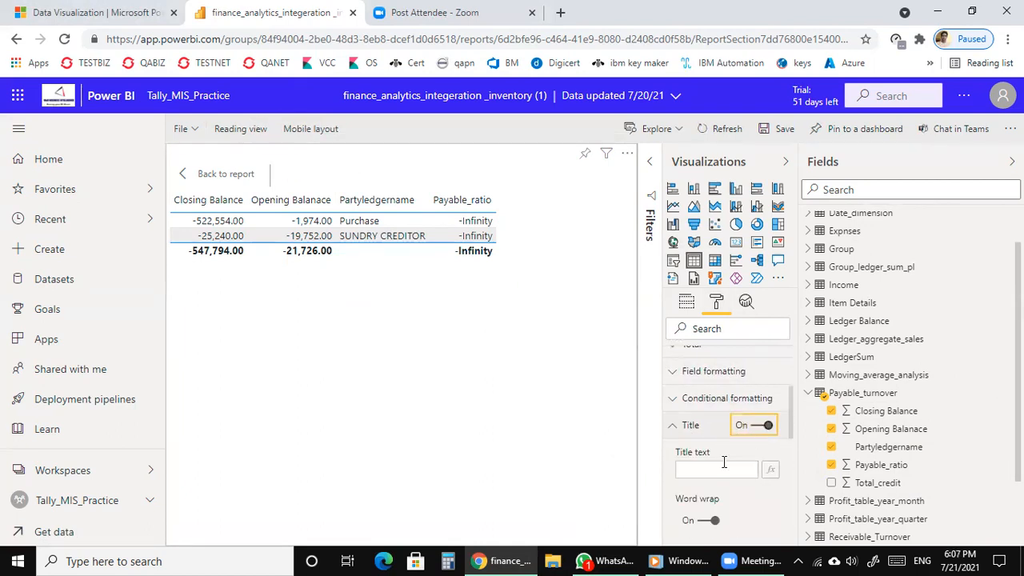
left_click(724, 463)
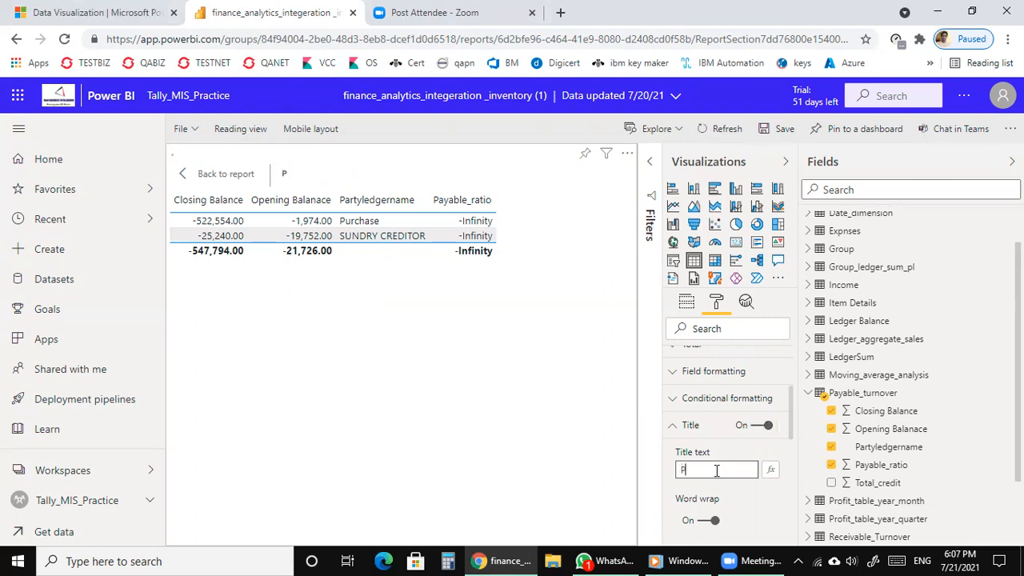
type("PAYAB")
type("LE TURN OVER")
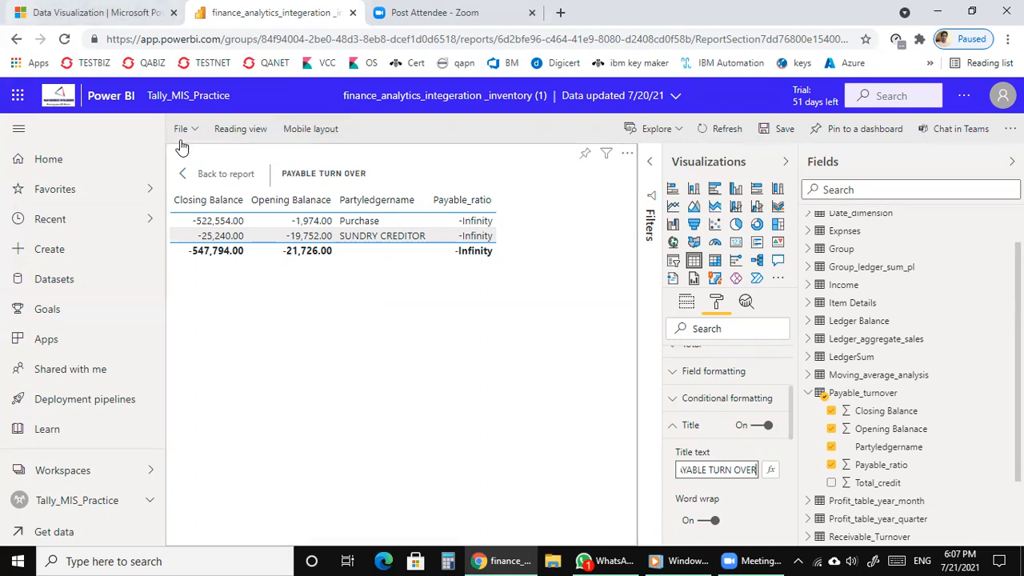
left_click(218, 175)
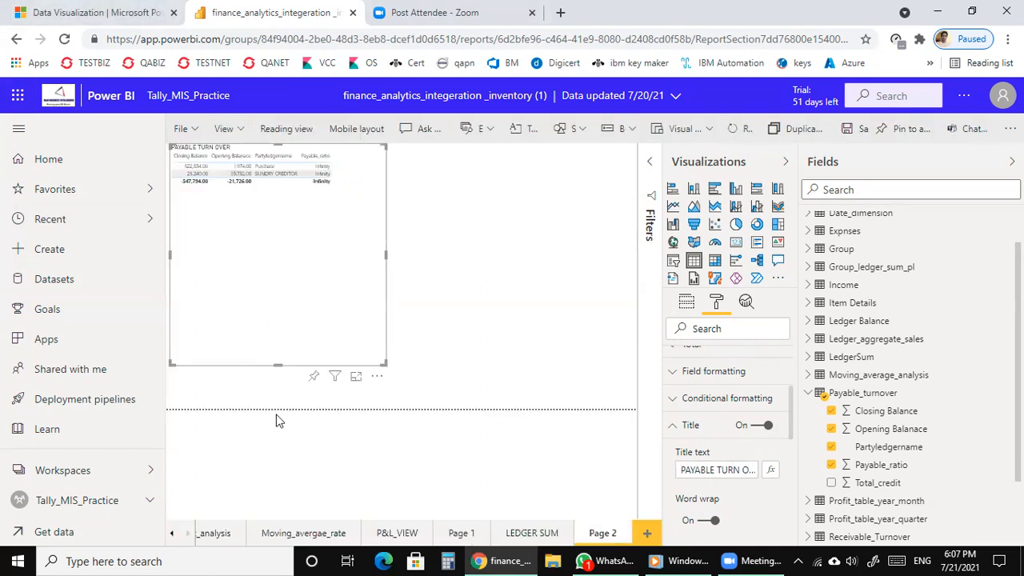
Step: Add another report page and try to rename Page 2, cancelling the page deletion
left_click(647, 535)
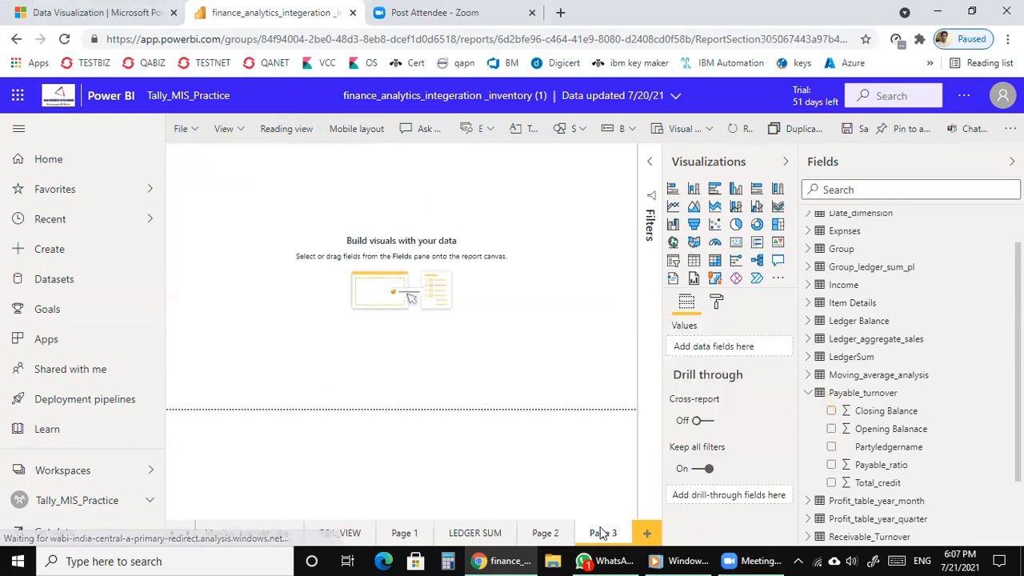
left_click(557, 534)
right_click(560, 532)
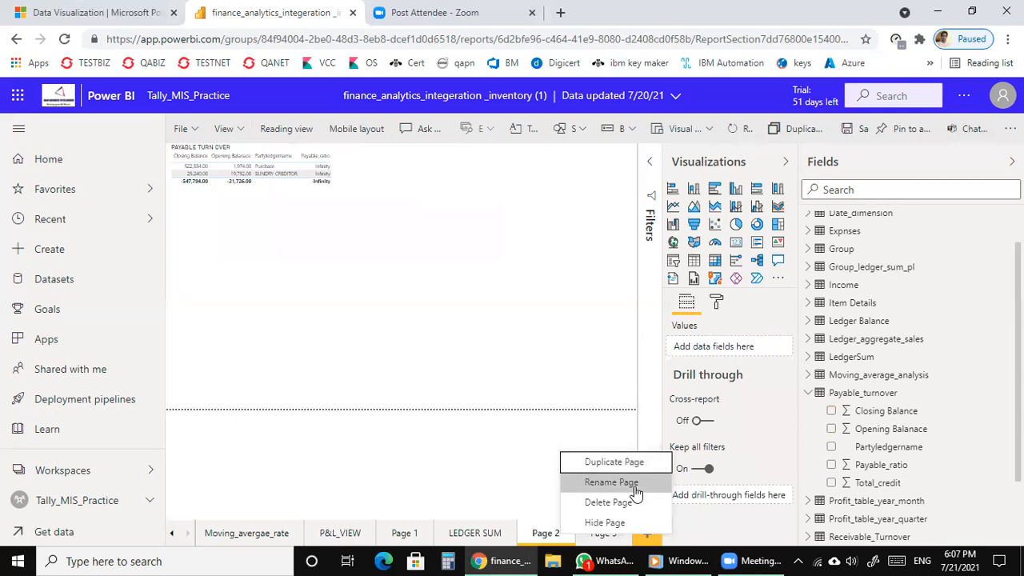
left_click(634, 487)
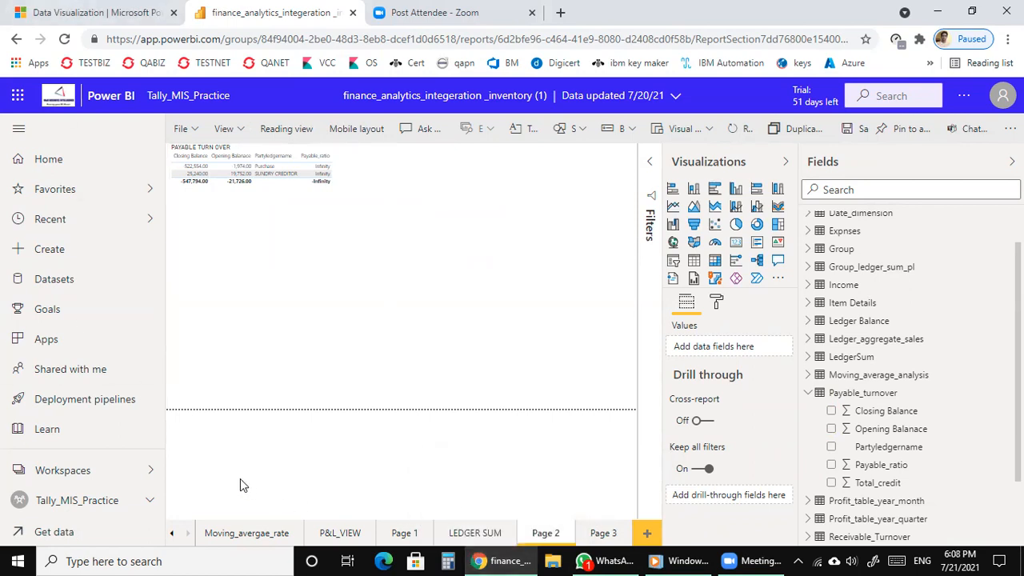
left_click(568, 531)
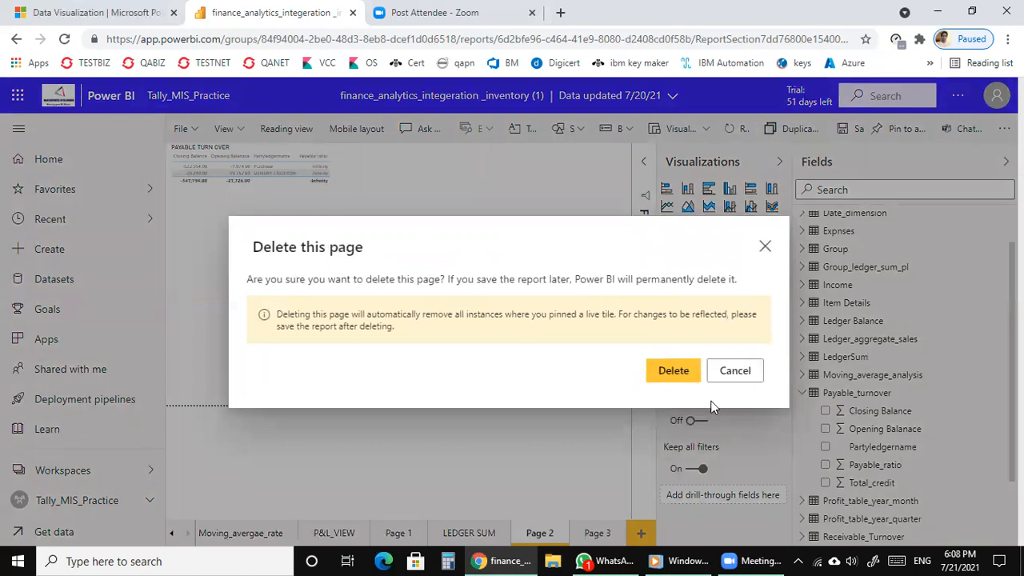
left_click(757, 374)
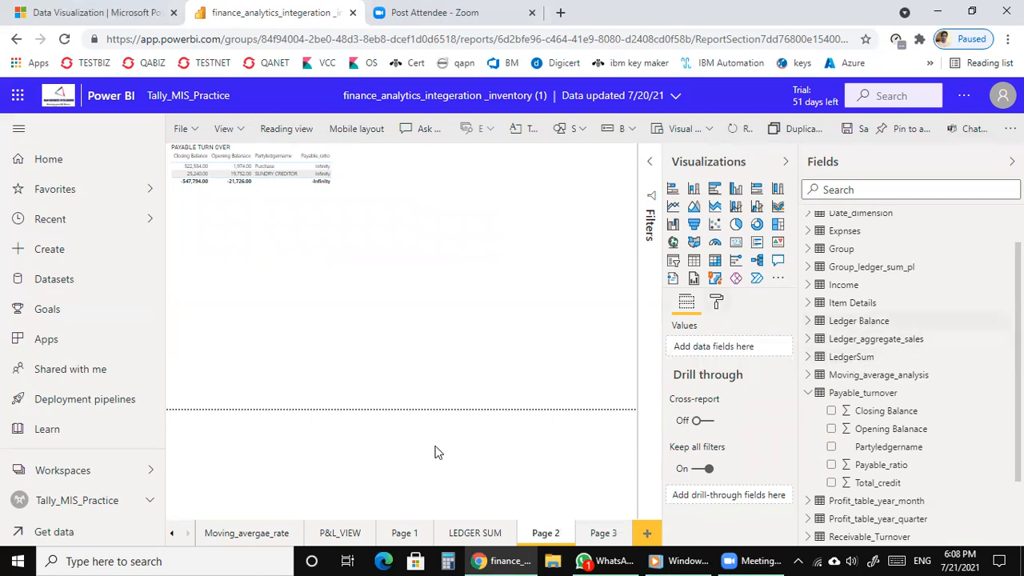
Step: Add a further report page and expand the Moving_average_analysis table to list its fields
left_click(647, 534)
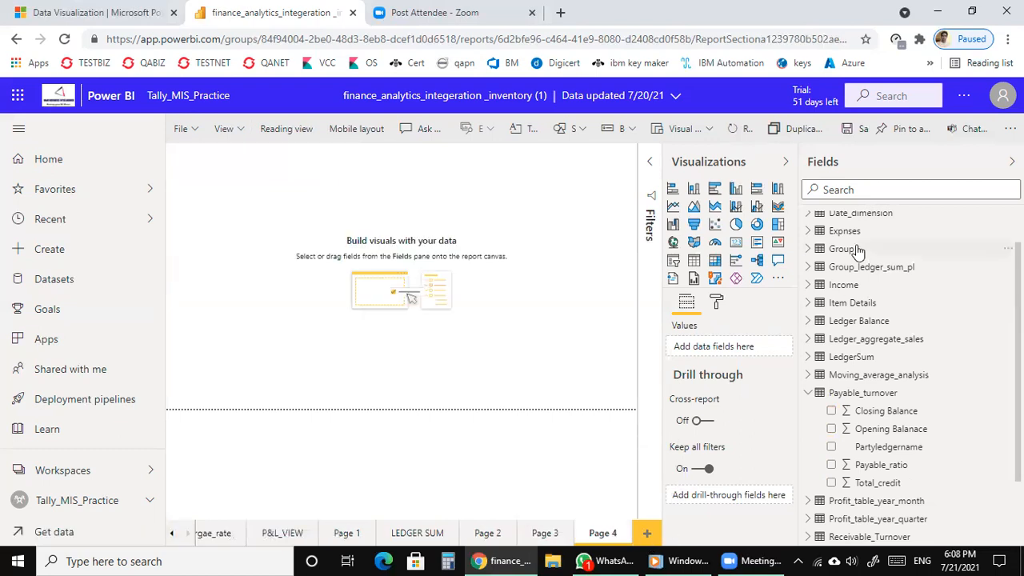
scroll(856, 251, "up", 1)
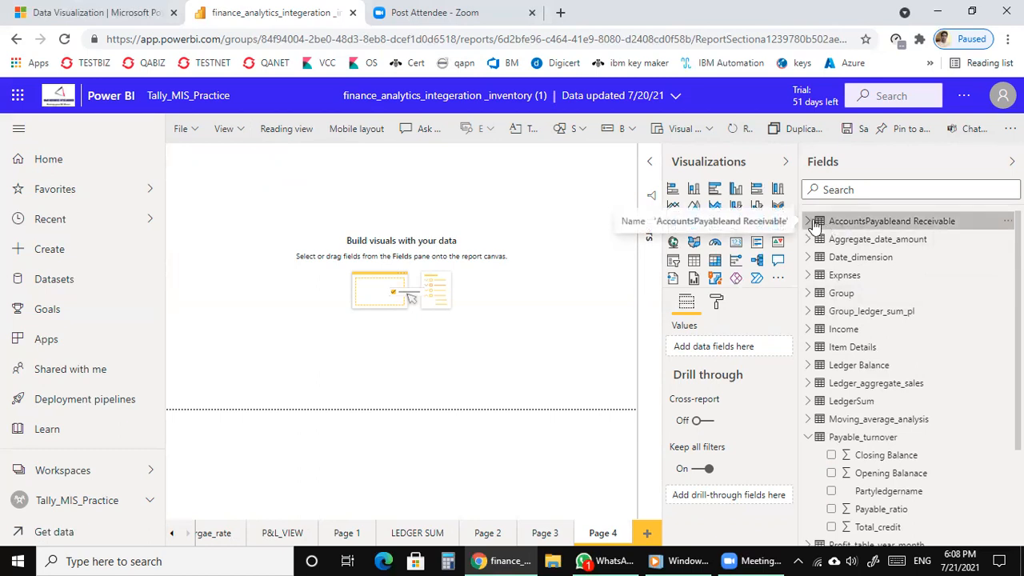
left_click(814, 225)
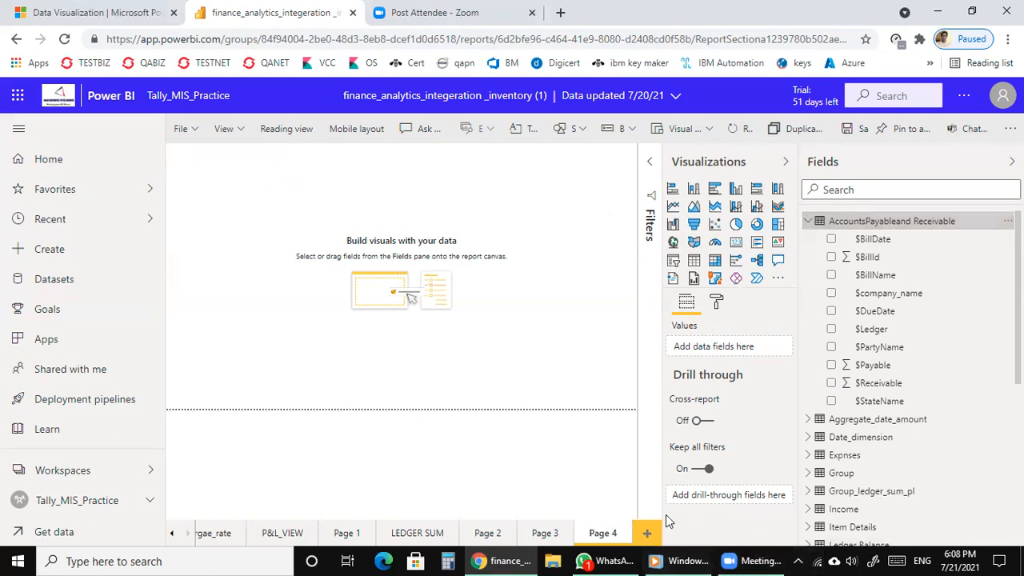
scroll(874, 445, "down", 1)
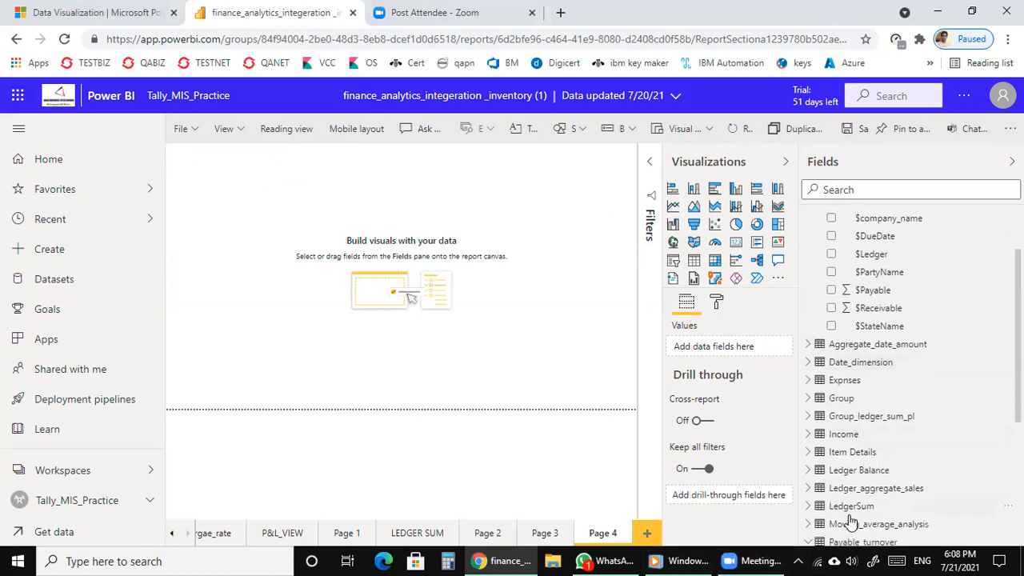
scroll(840, 504, "down", 1)
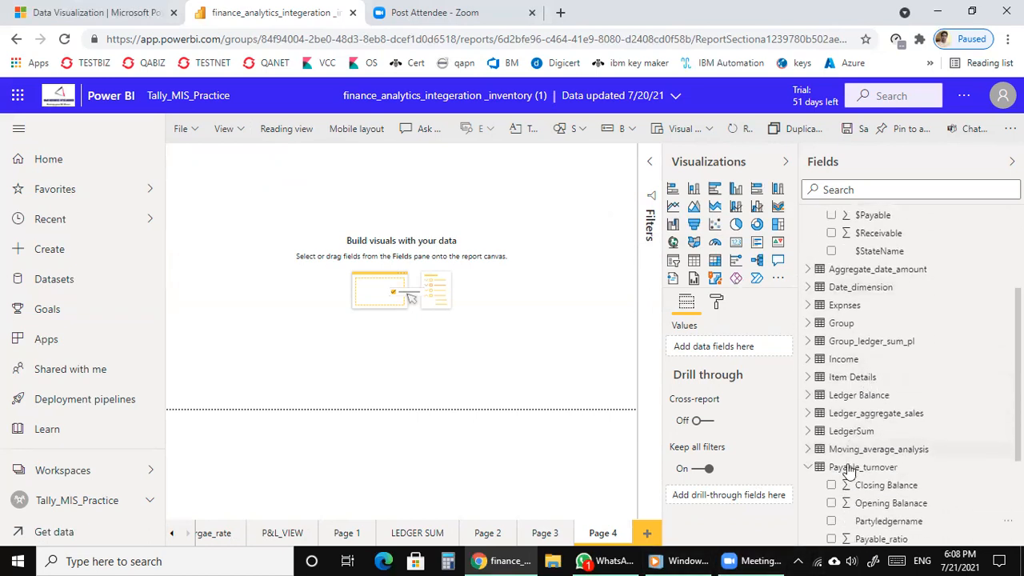
left_click(810, 449)
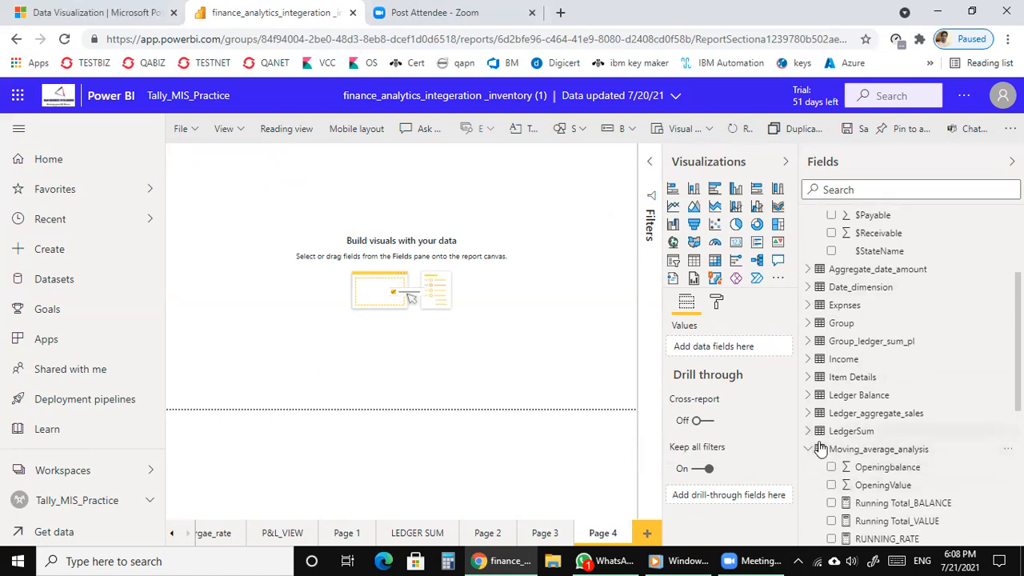
left_click(807, 450)
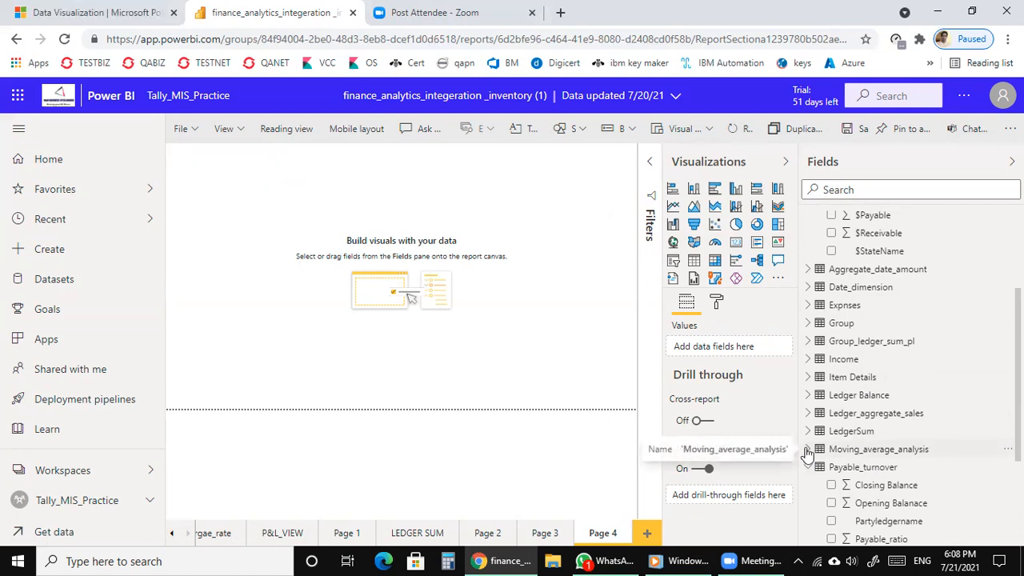
left_click(807, 450)
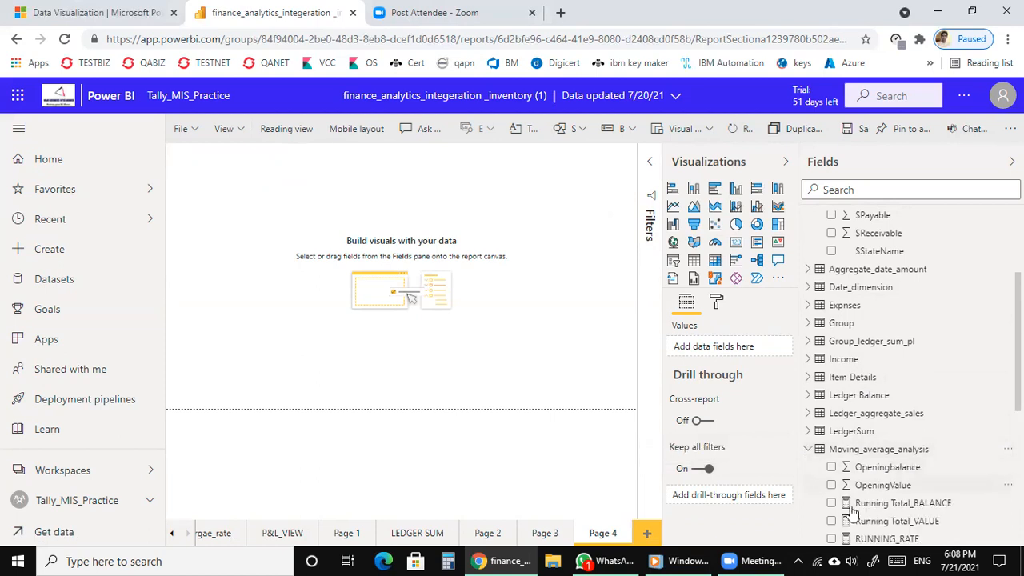
Step: Build a table visual from Moving_average_analysis with Openingbalance, OpeningValue, Total_value and Stockitemname, and enlarge it on the canvas
scroll(878, 486, "down", 4)
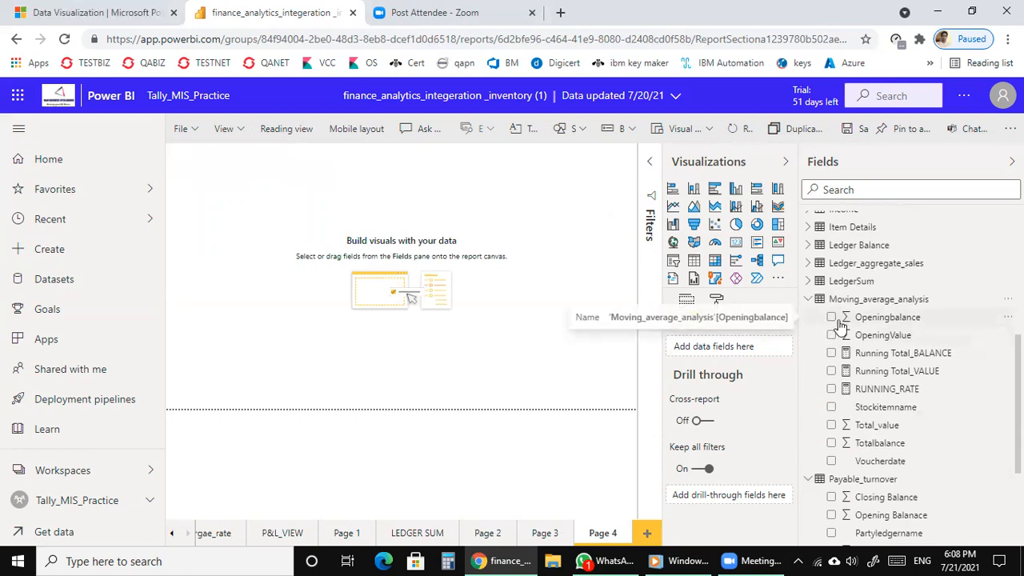
left_click(831, 318)
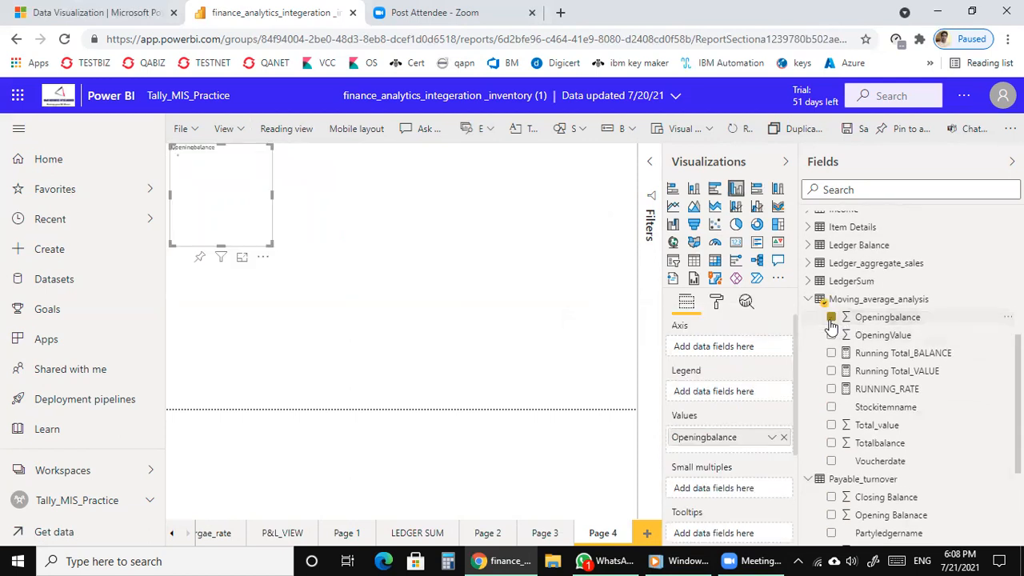
left_click(694, 262)
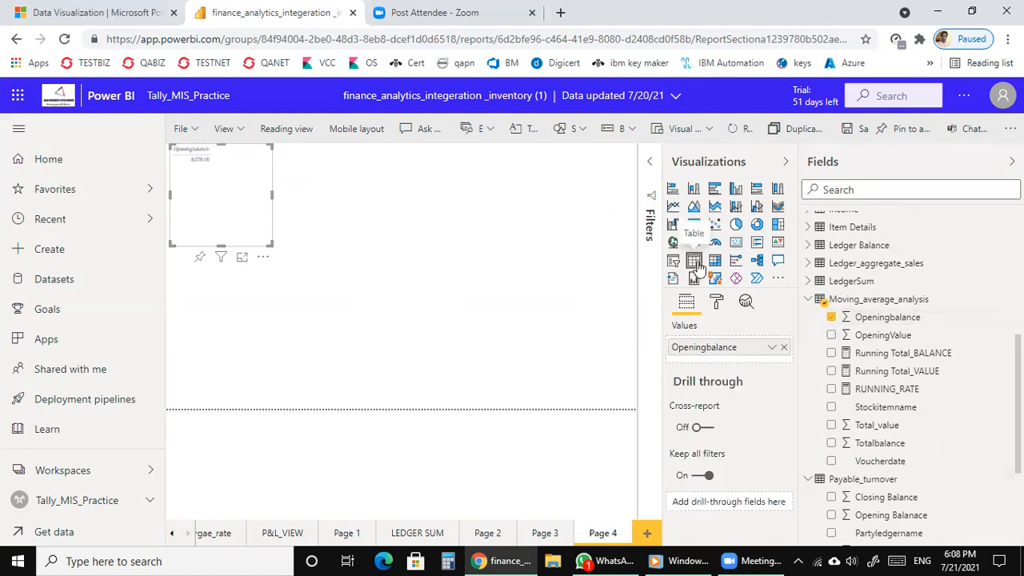
left_click(832, 335)
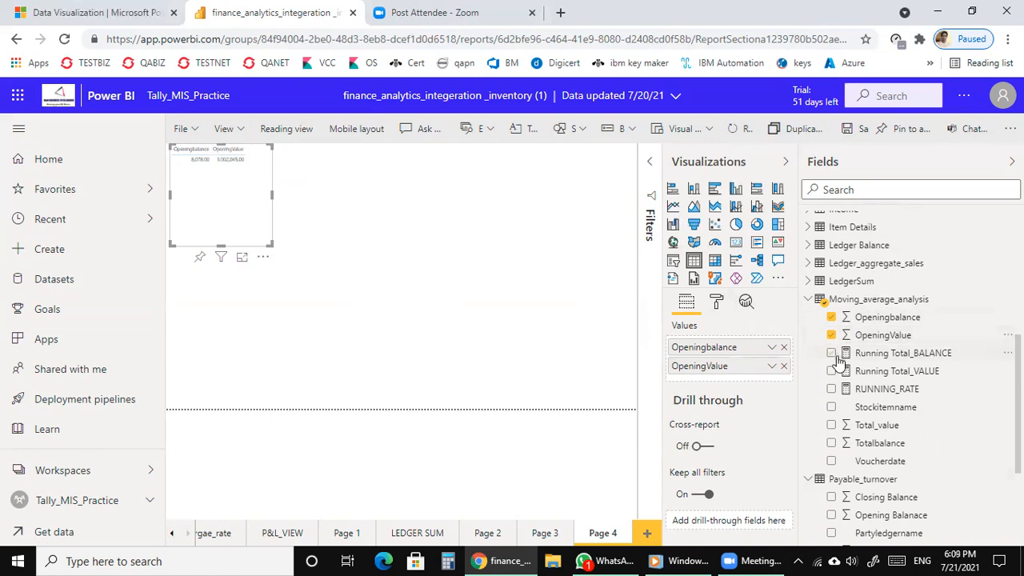
left_click(831, 425)
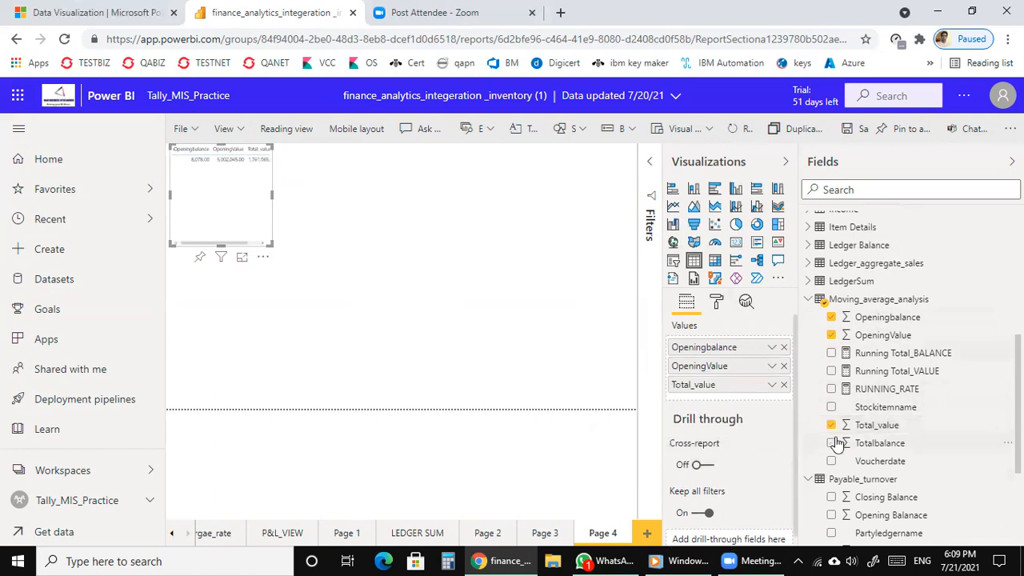
left_click(831, 407)
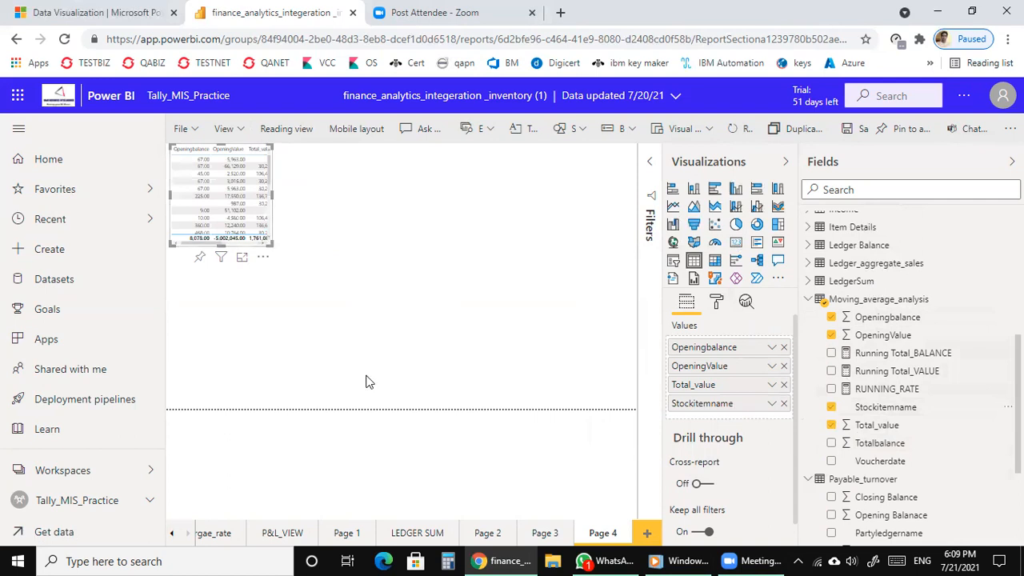
left_click_drag(272, 244, 403, 410)
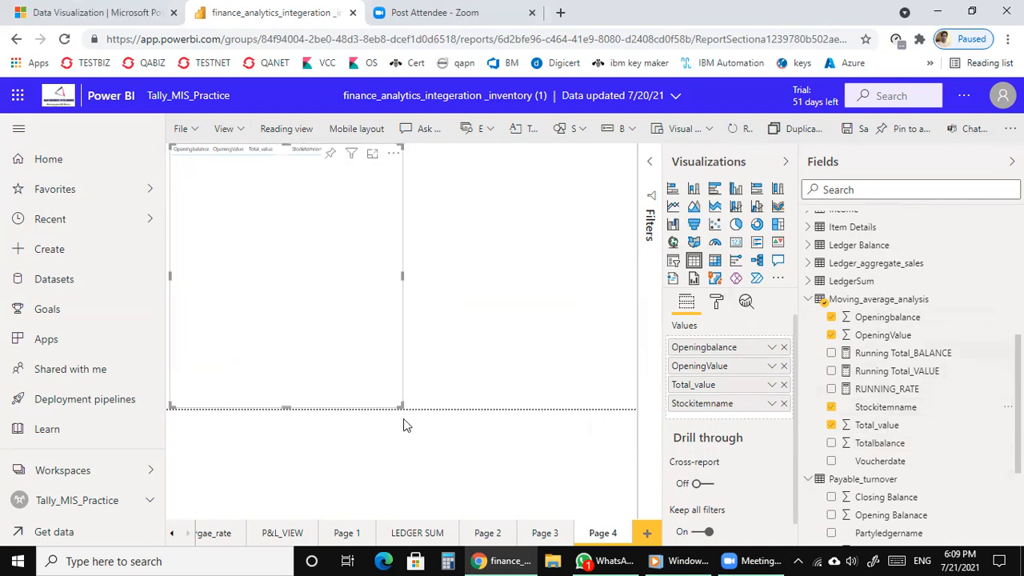
Step: Open the moving average table in focus mode and turn on its title with the text MOVING AVERAGE
left_click(372, 158)
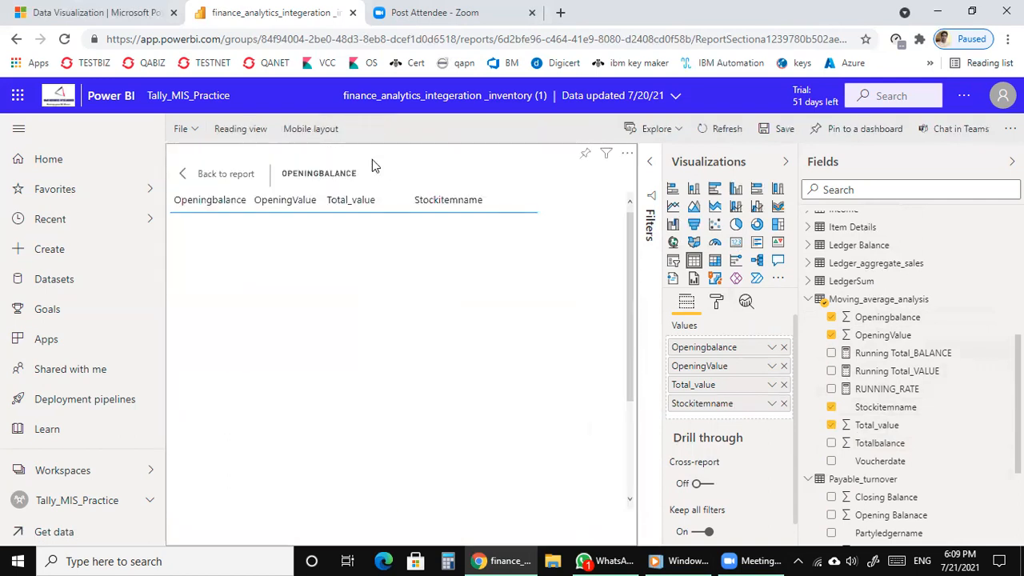
left_click(716, 301)
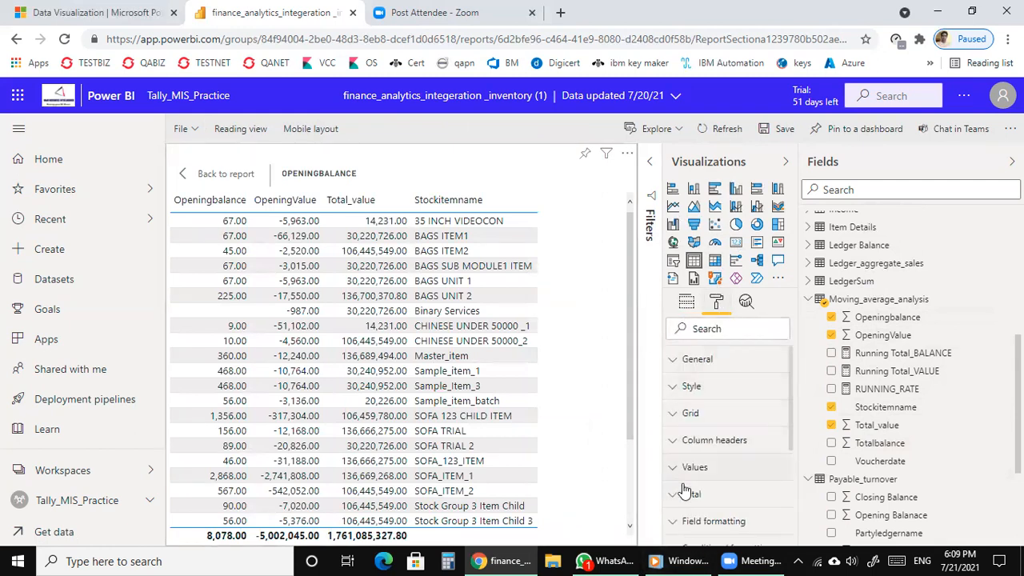
scroll(688, 496, "down", 5)
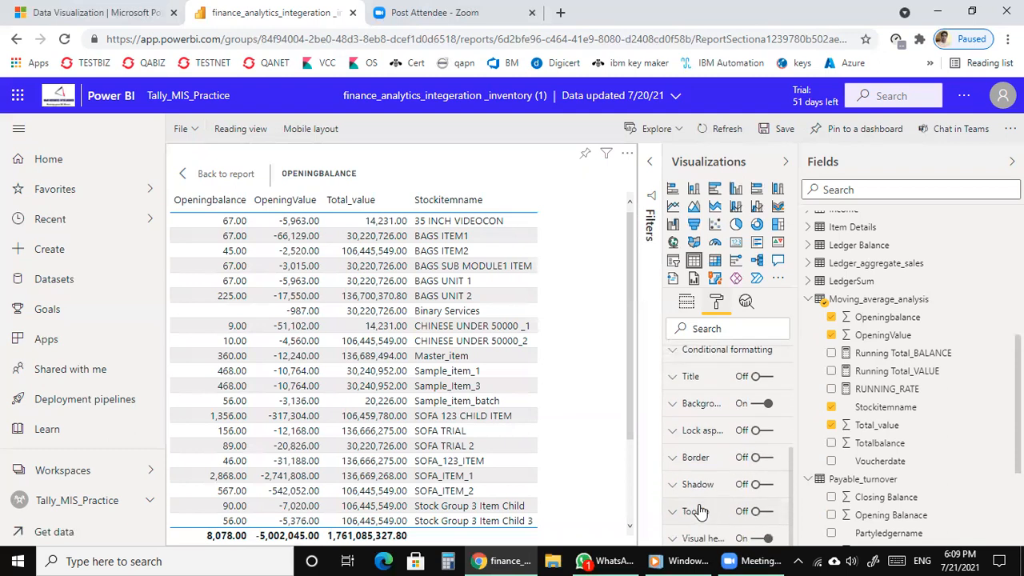
scroll(720, 392, "up", 5)
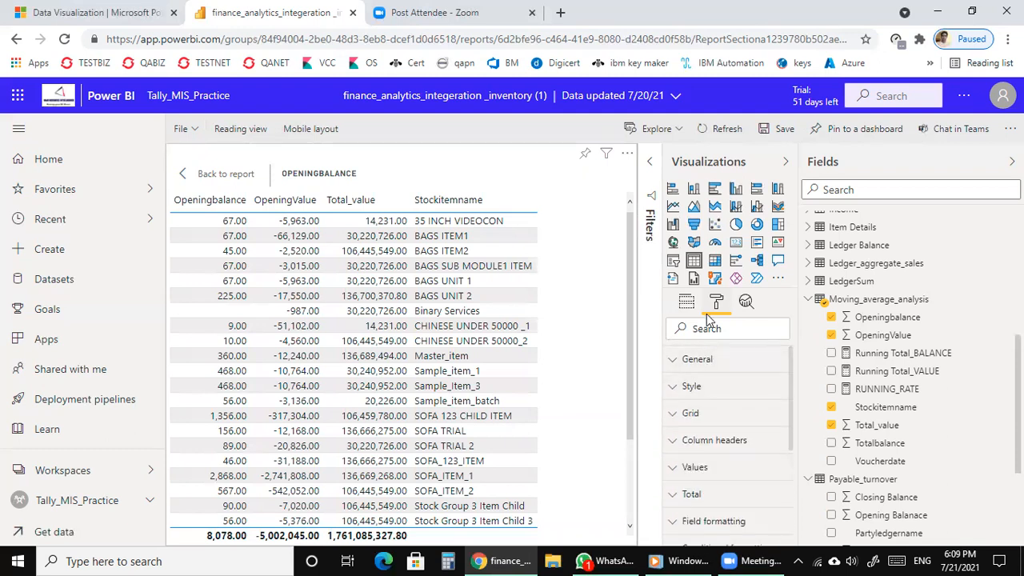
scroll(704, 432, "down", 3)
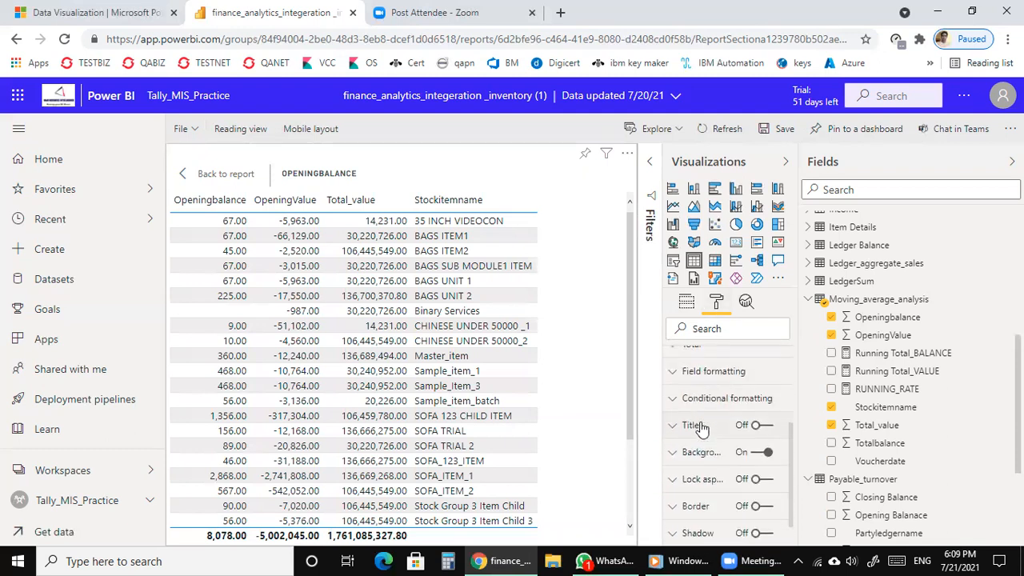
left_click(742, 424)
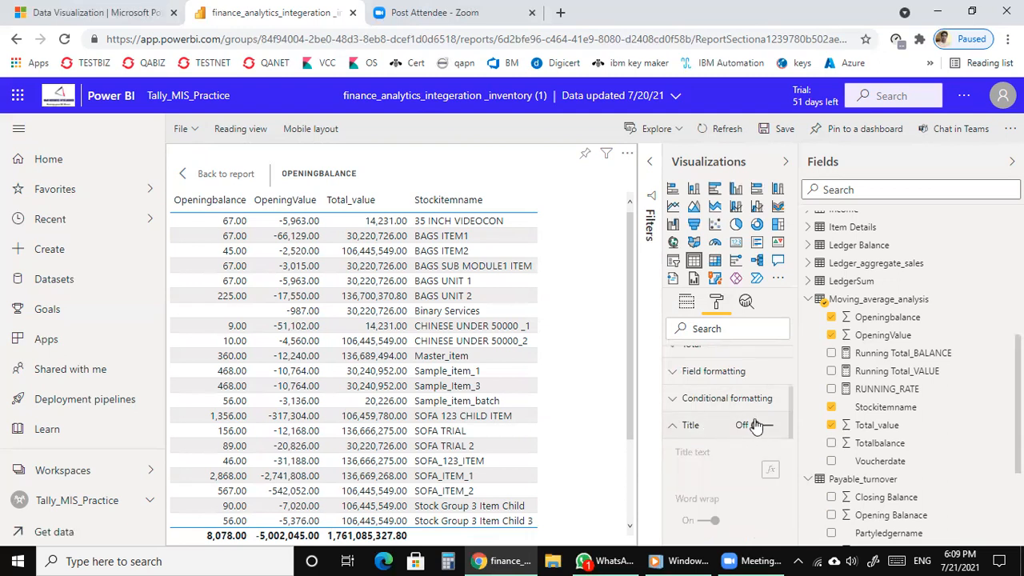
left_click(758, 425)
left_click(762, 425)
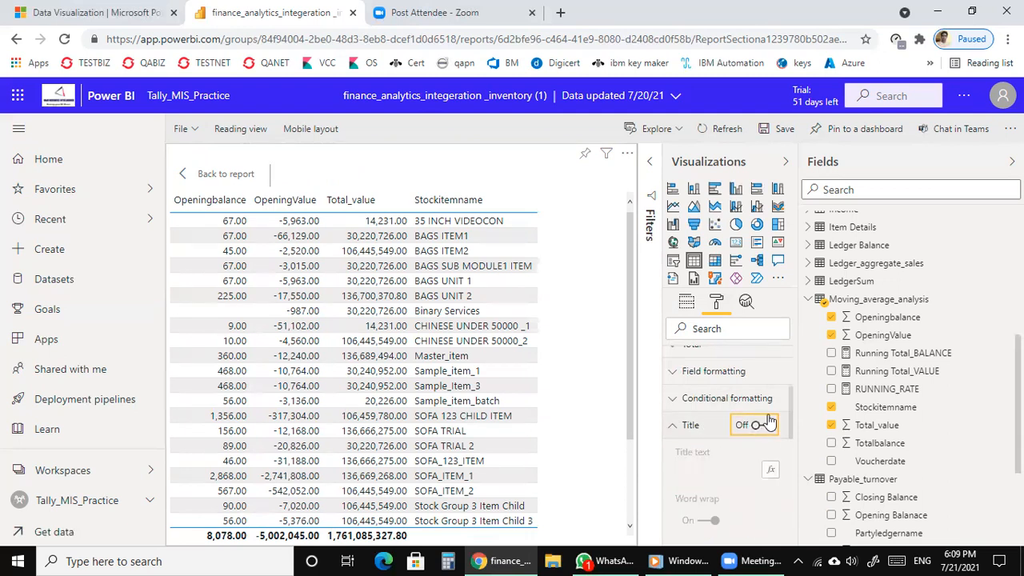
left_click(751, 426)
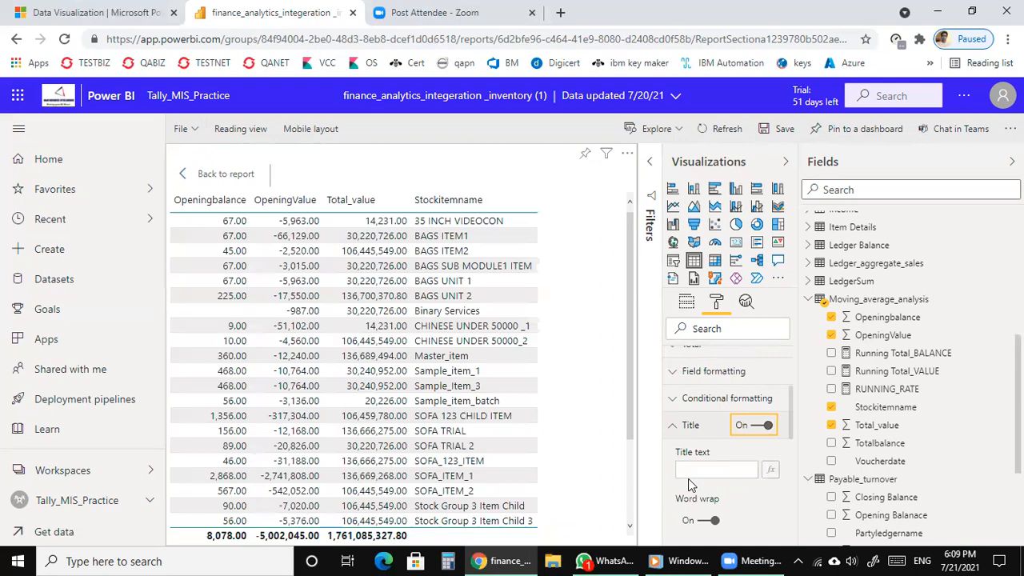
left_click(695, 468)
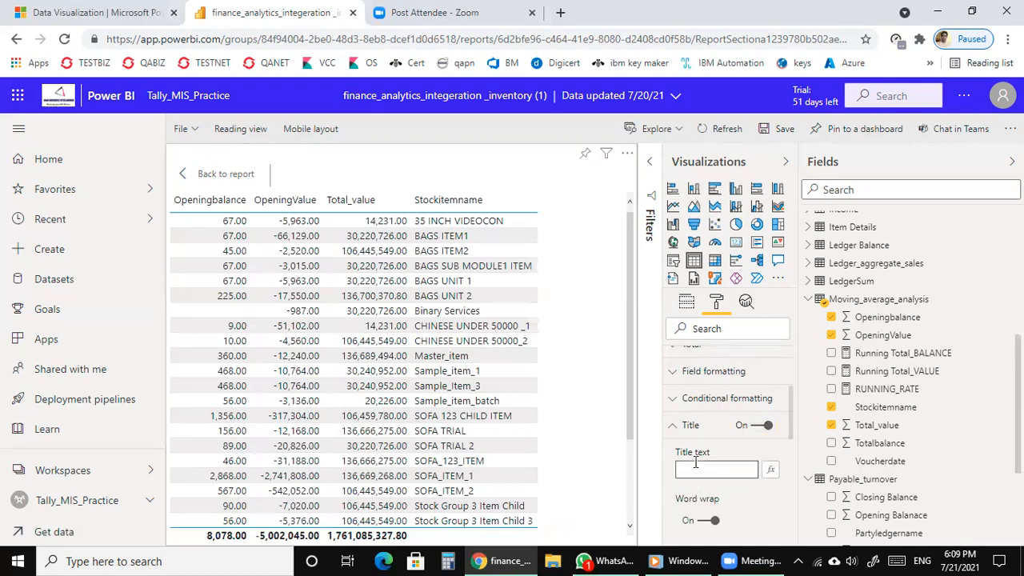
type("MOVING AVERAGE")
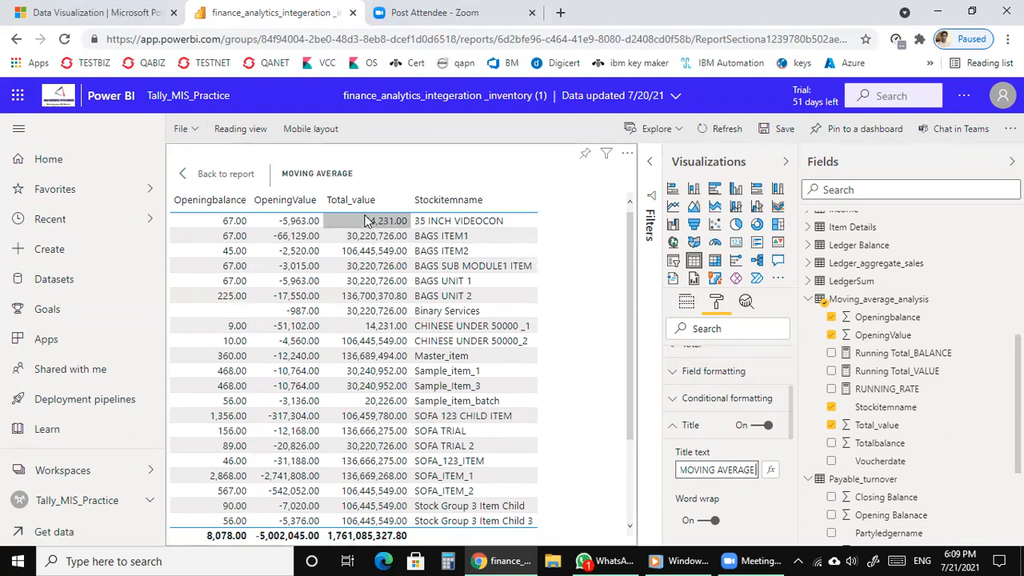
Step: Review the rows of the moving average table and return to the report page
scroll(366, 220, "down", 3)
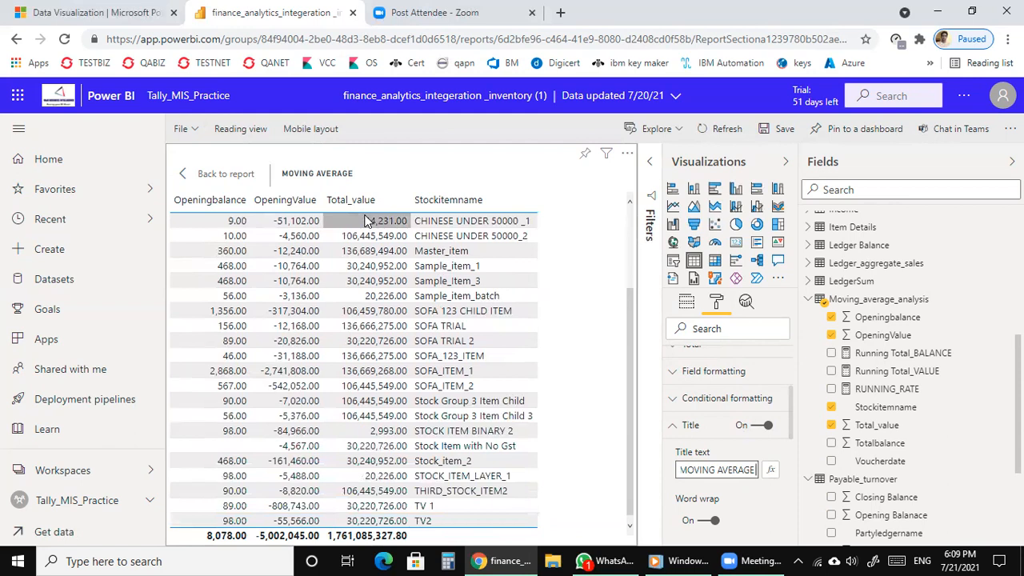
scroll(365, 221, "up", 3)
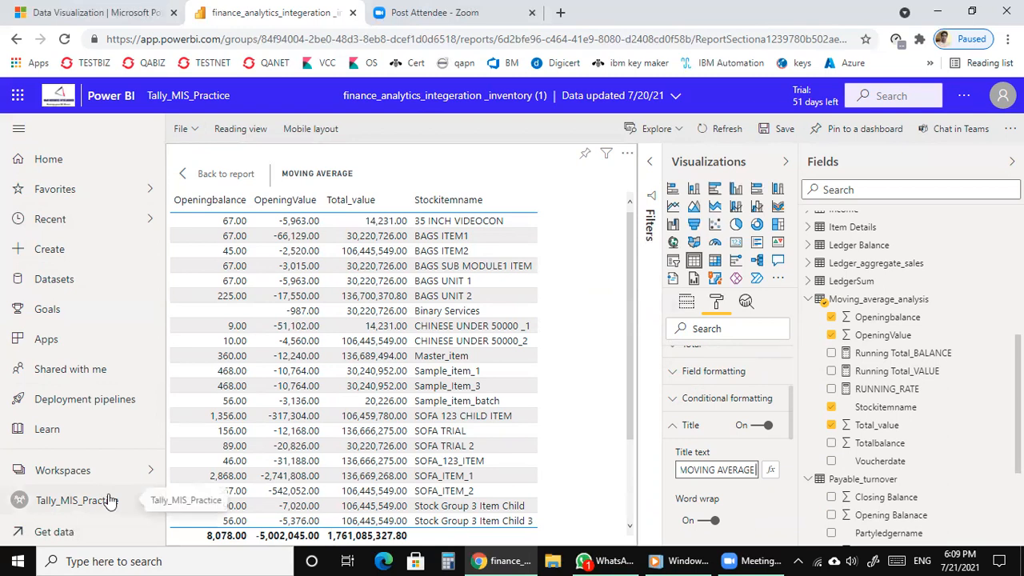
left_click(221, 176)
left_click(222, 175)
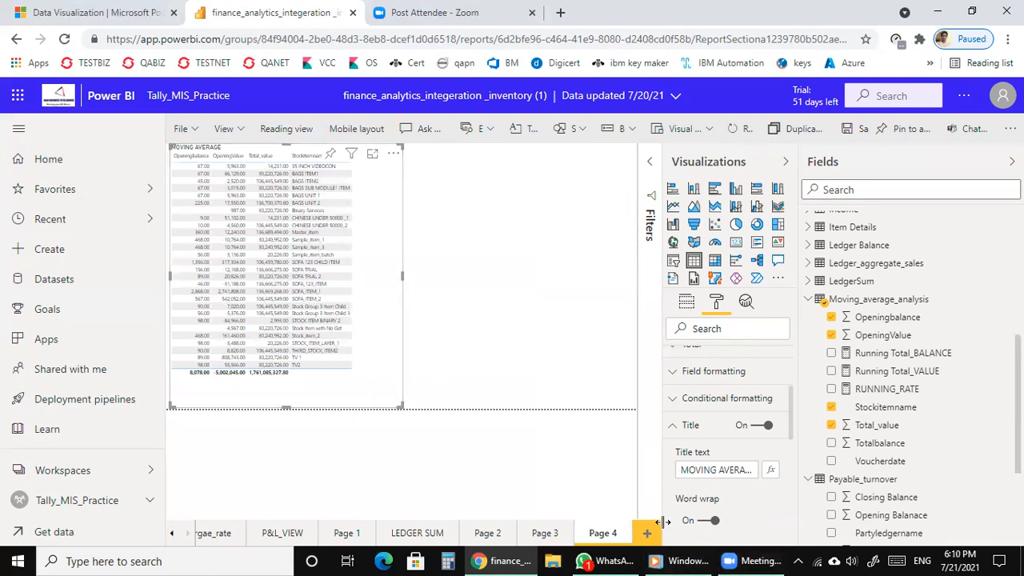
left_click(652, 560)
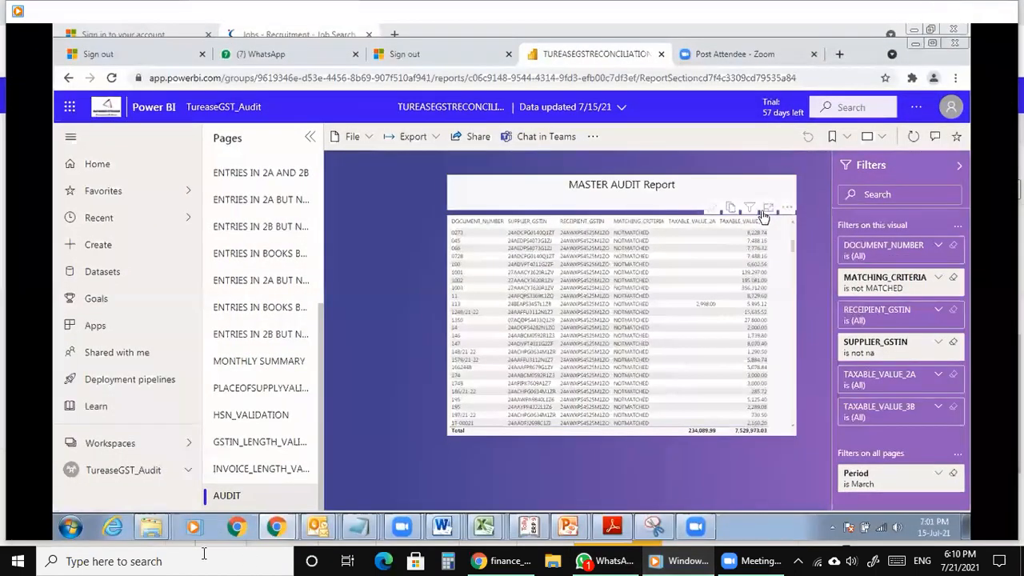
left_click(477, 561)
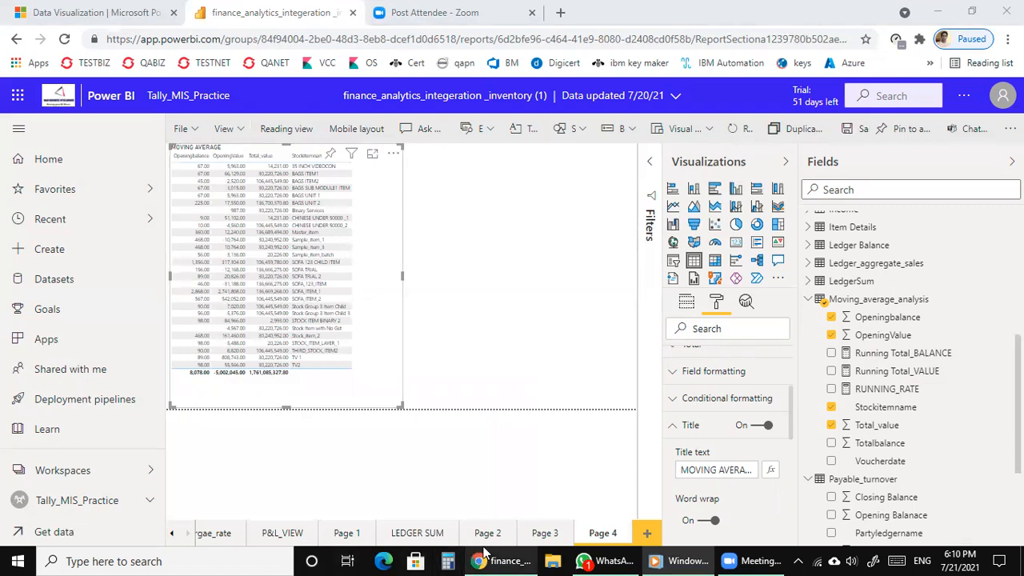
Step: Add another report page, collapse the Moving_average_analysis and Payable_turnover tables, and expand Receivable_Turnover to list its fields
left_click(647, 533)
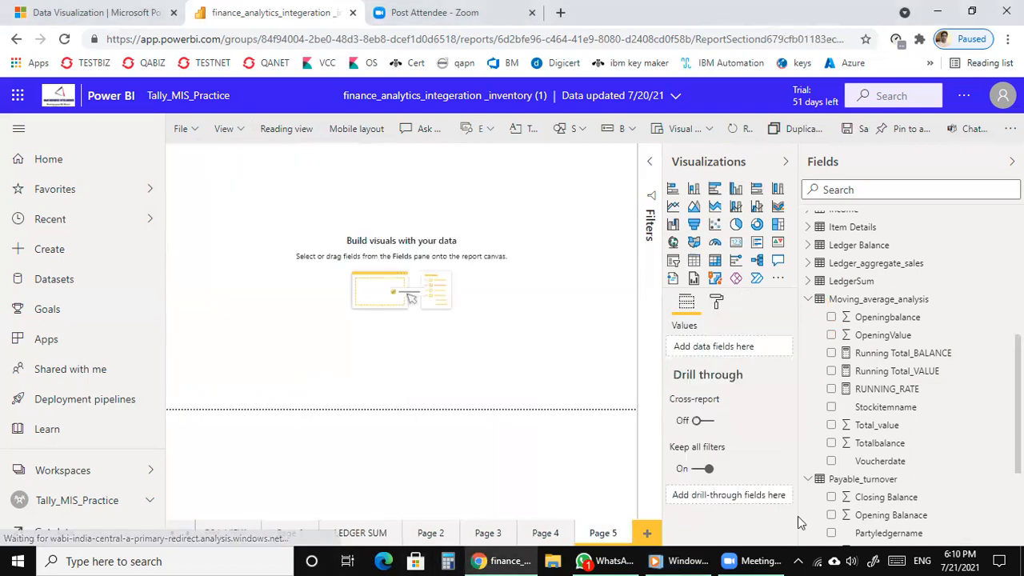
left_click(808, 301)
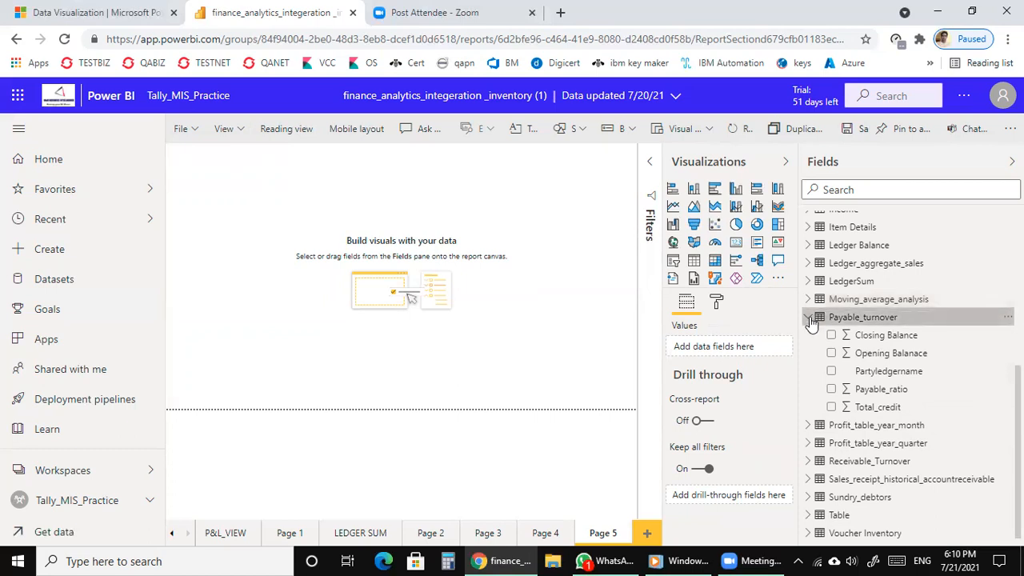
left_click(808, 317)
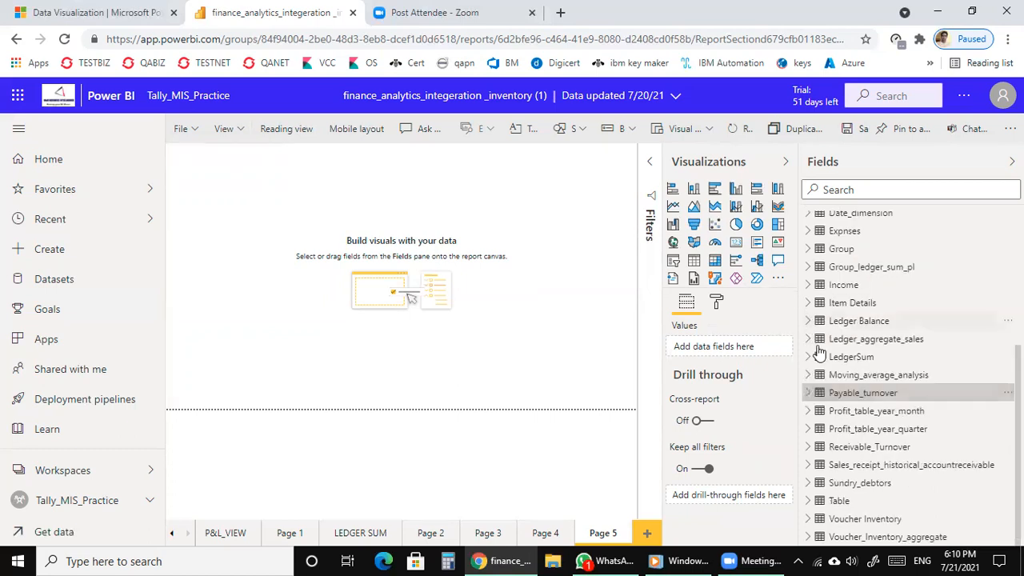
left_click(808, 447)
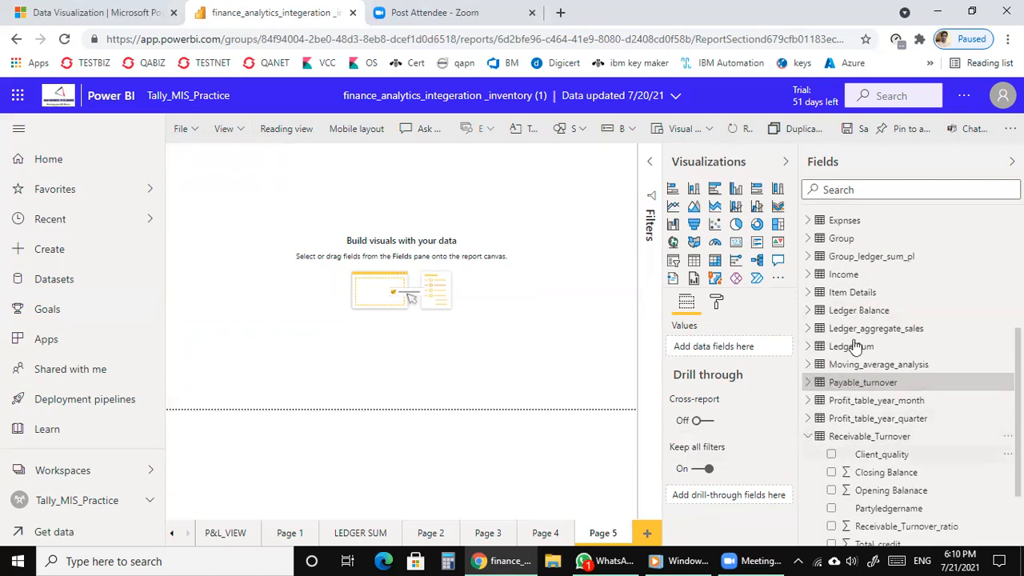
scroll(854, 344, "down", 2)
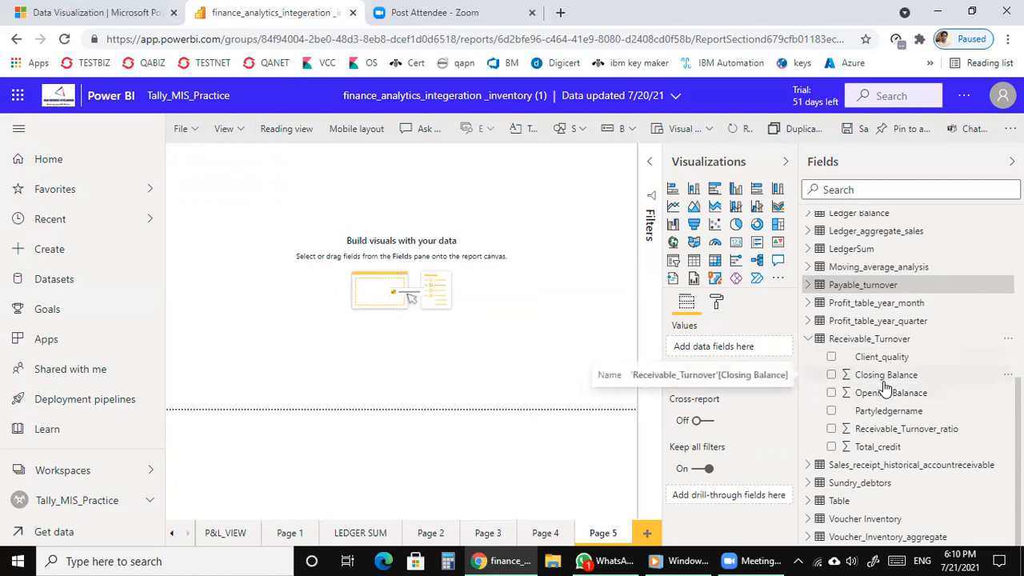
Step: Create a table from Receivable_Turnover with Client_quality, Partyledgername, Receivable_Turnover_ratio and Total_credit
left_click(832, 357)
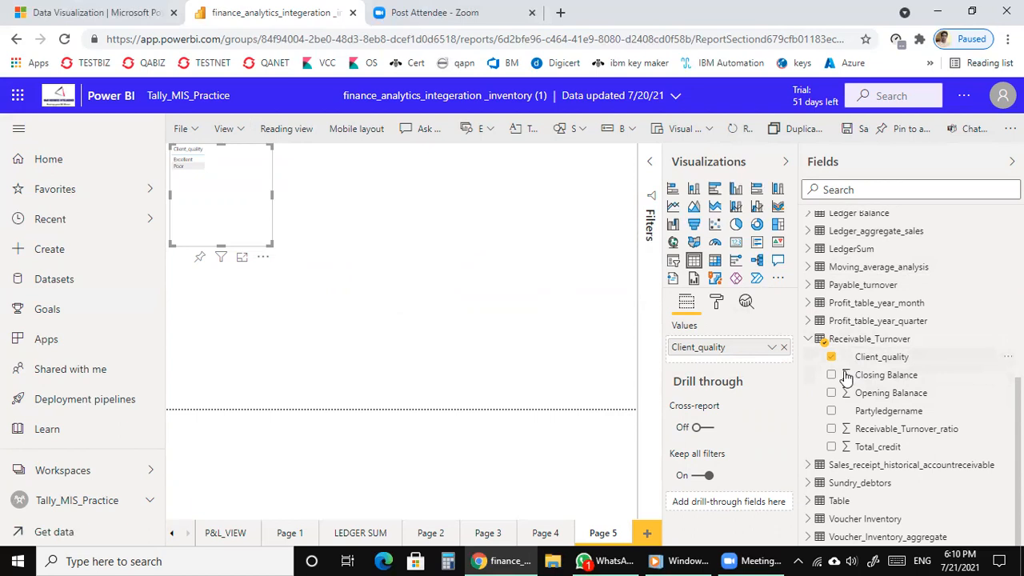
left_click(831, 412)
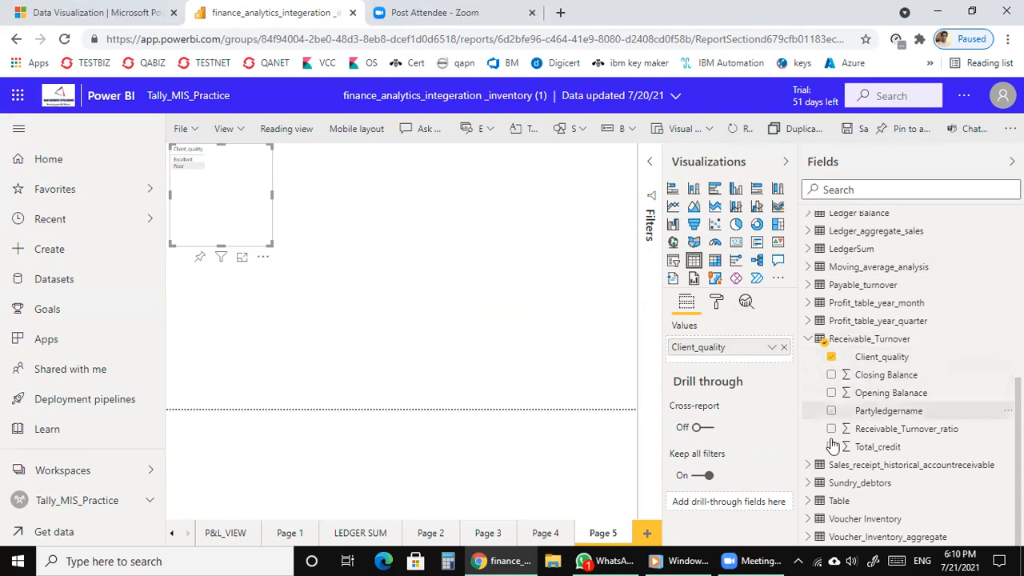
left_click(830, 429)
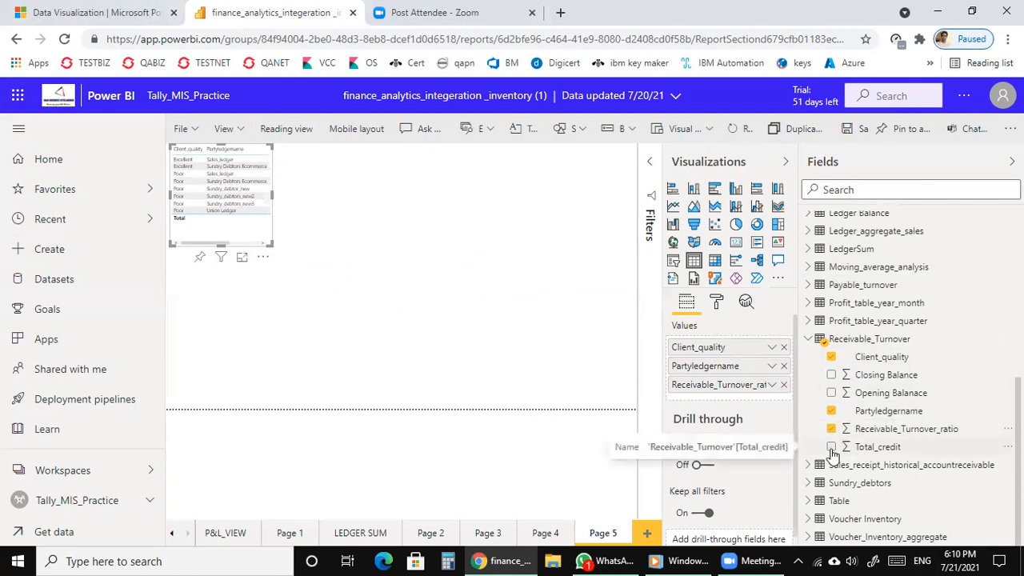
left_click(831, 448)
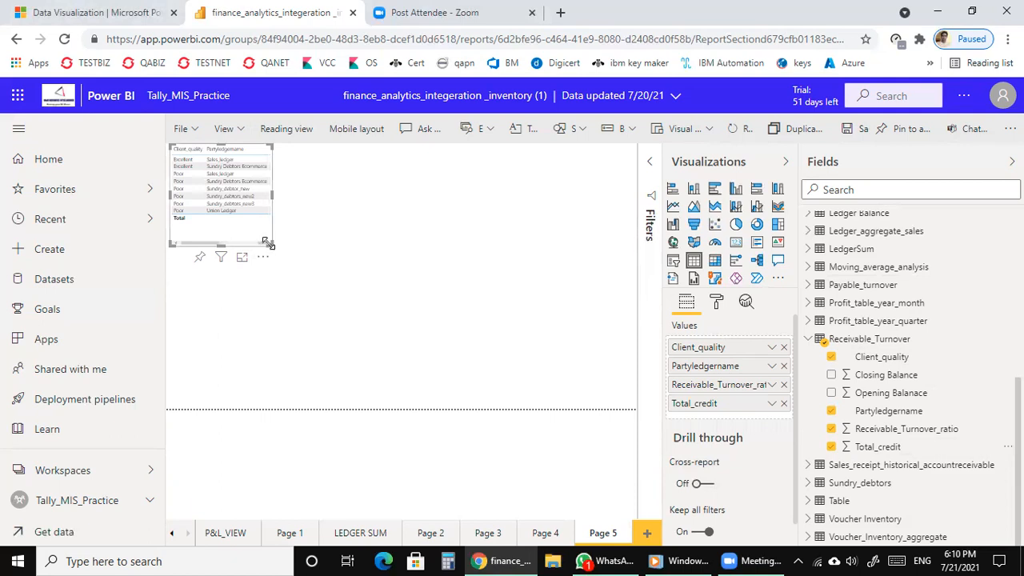
Step: Enlarge the receivable turnover table on the canvas and open it in focus mode
left_click_drag(268, 243, 351, 337)
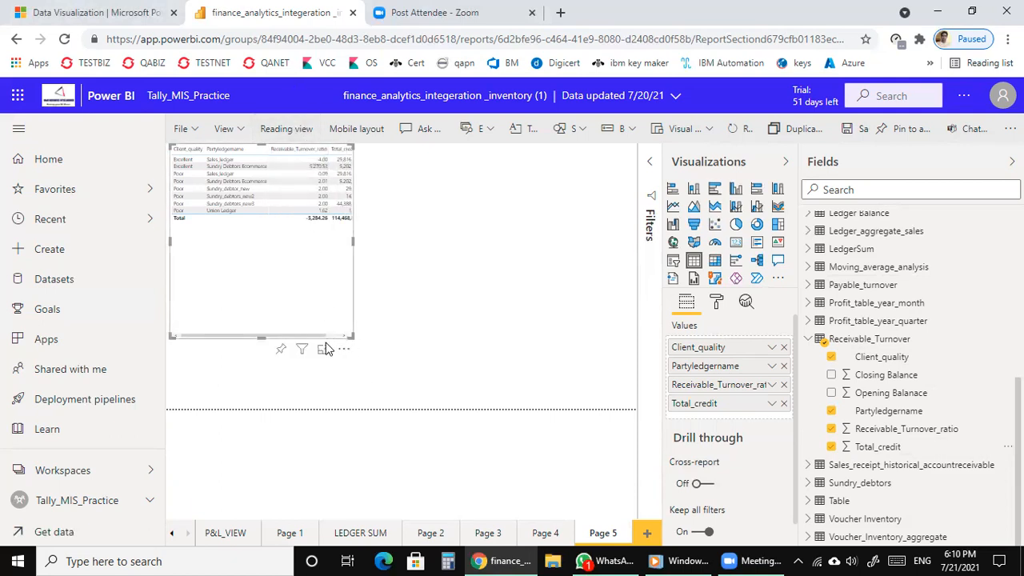
left_click_drag(325, 349, 313, 360)
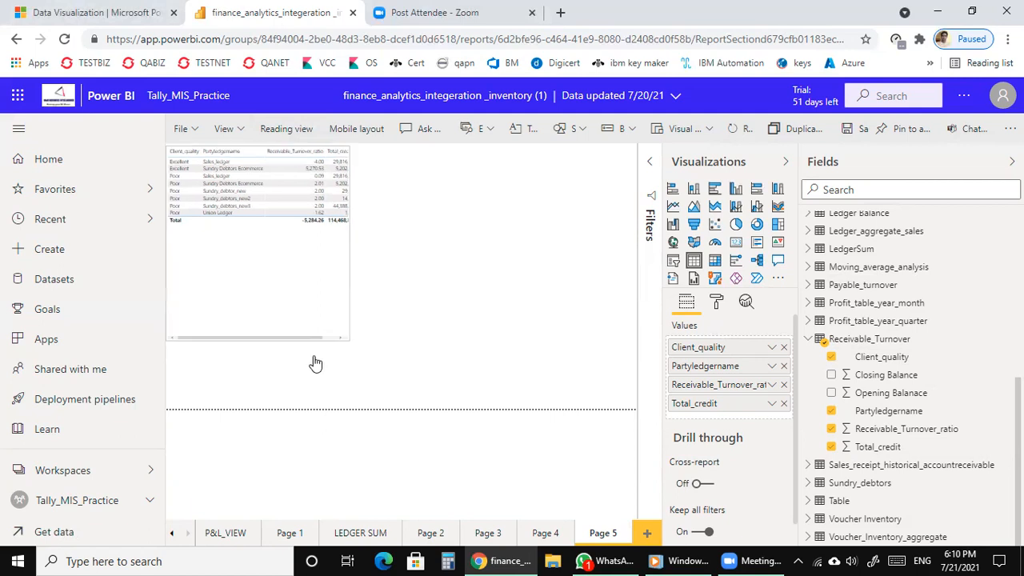
left_click(321, 354)
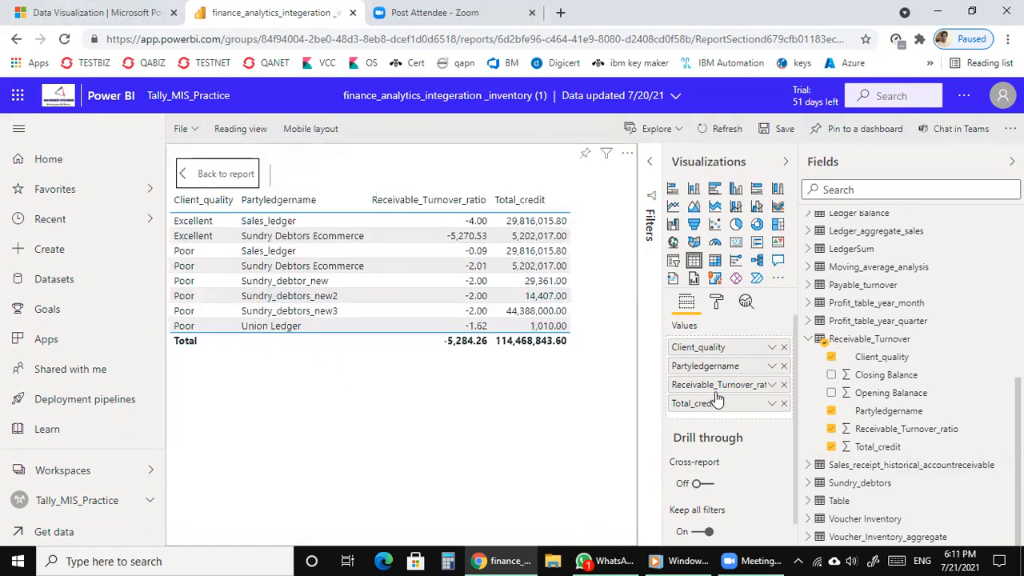
scroll(698, 452, "down", 1)
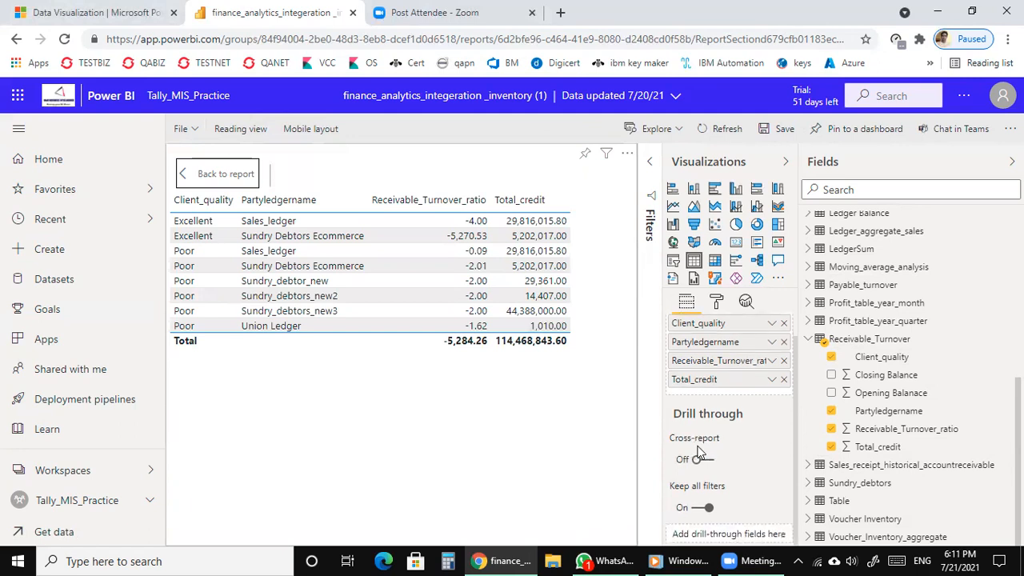
Step: Turn on the receivable turnover table's title, set it to "RECEIVABLE TURN OVER", and return to the report page
left_click(716, 302)
scroll(684, 497, "down", 3)
scroll(684, 498, "down", 2)
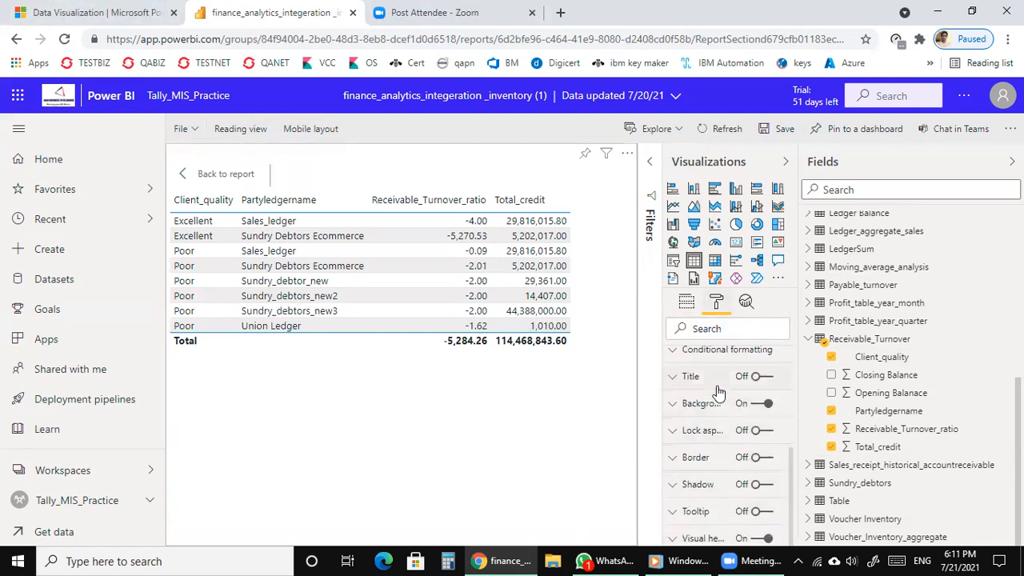
left_click(715, 379)
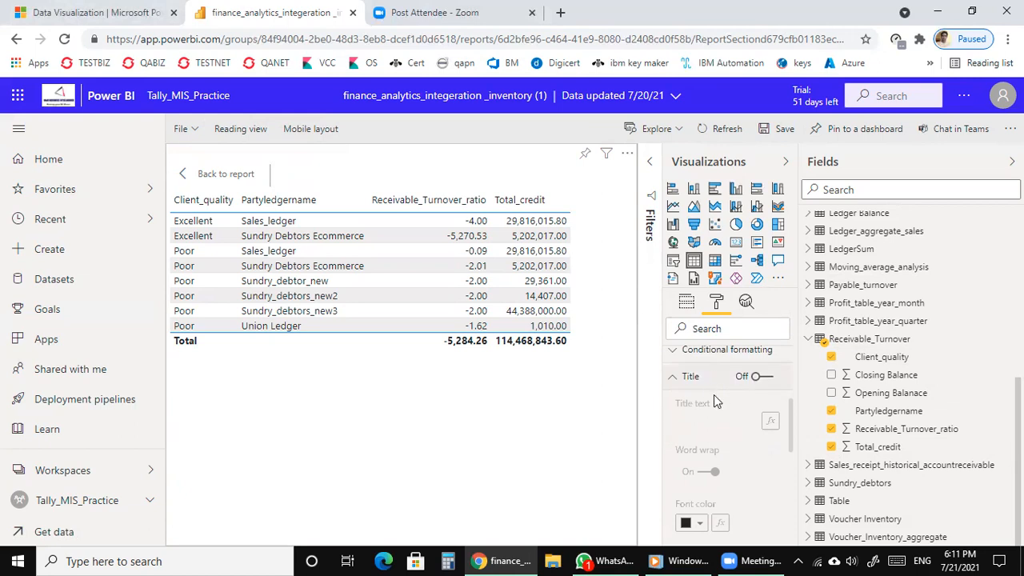
left_click(760, 379)
left_click(713, 423)
type("RECEIVA")
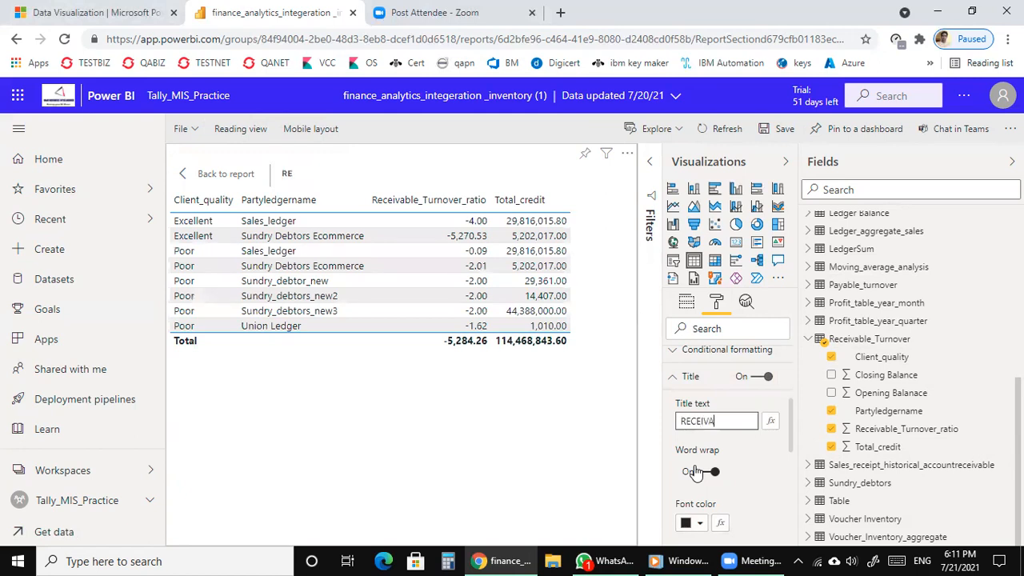
type("BLE TURN OVER")
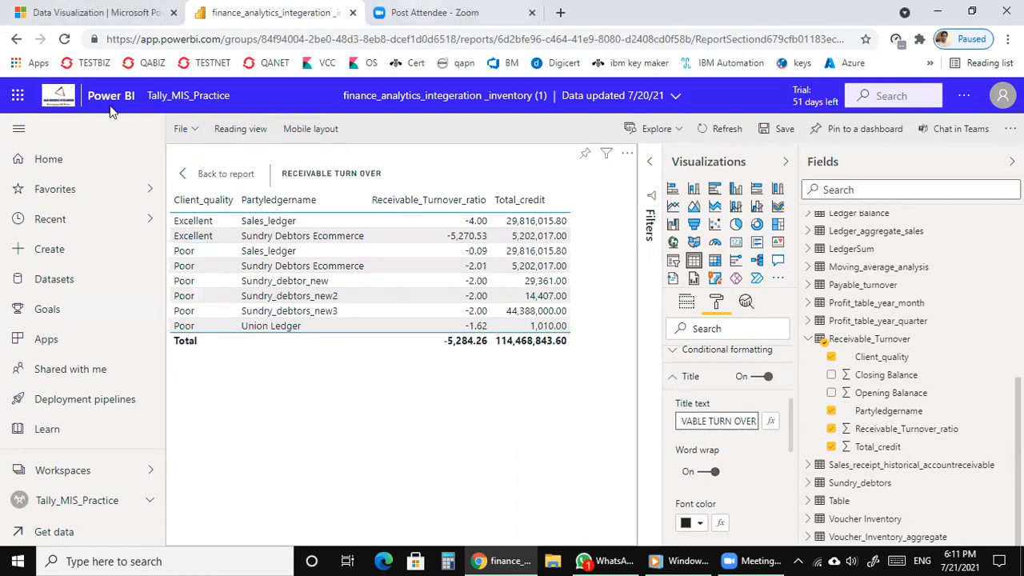
left_click(220, 176)
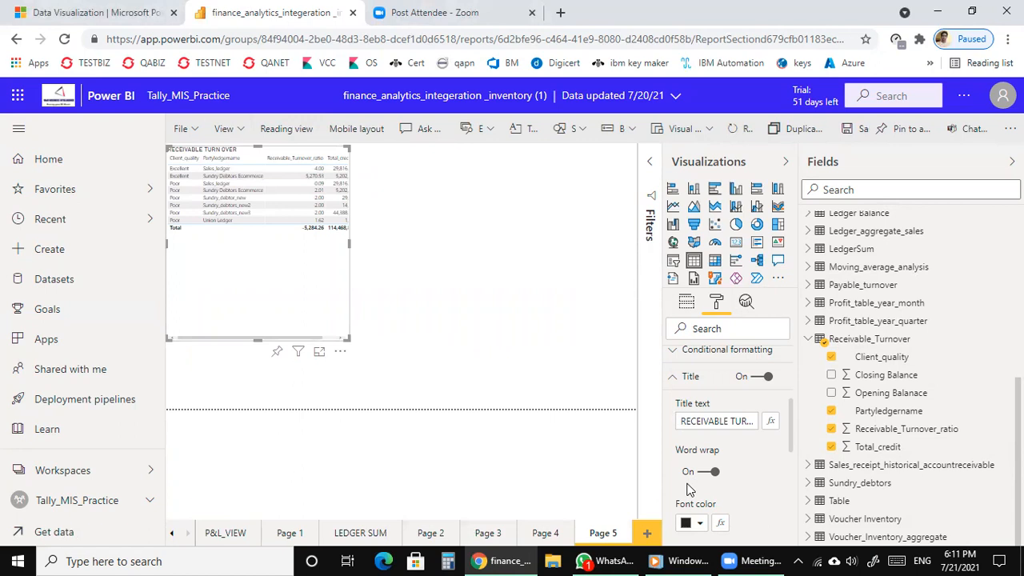
Step: Add another report page, collapse the Receivable_Turnover fields, and expand AccountsPayableand Receivable to list its fields
left_click(646, 532)
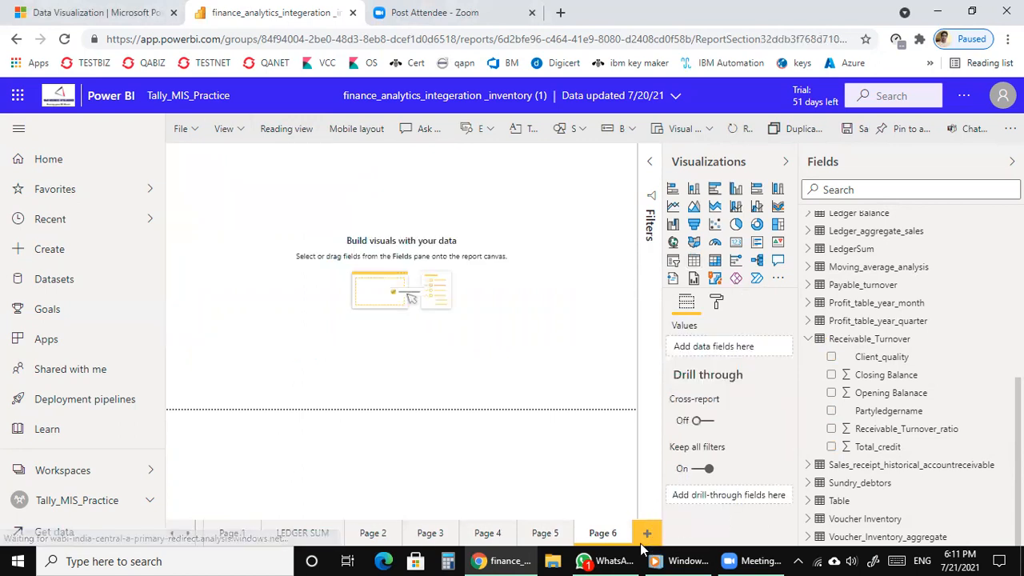
scroll(888, 340, "up", 5)
scroll(848, 448, "down", 5)
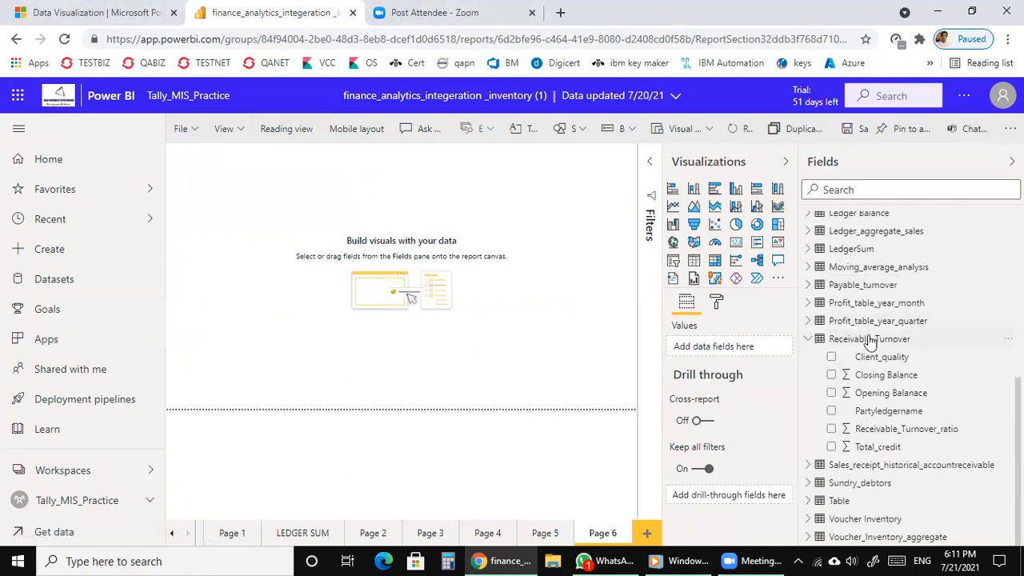
left_click(808, 338)
scroll(804, 342, "up", 3)
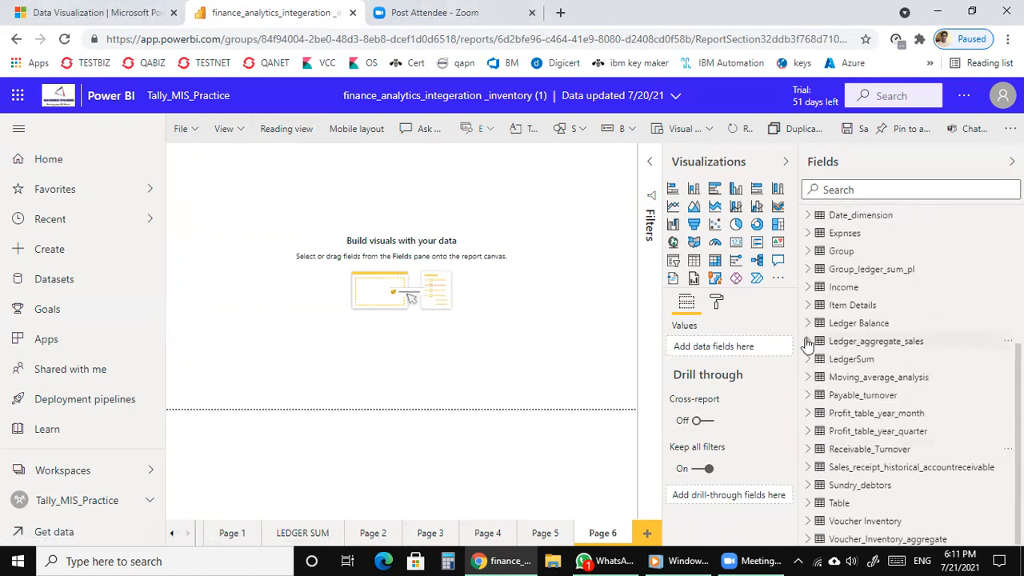
scroll(806, 344, "up", 1)
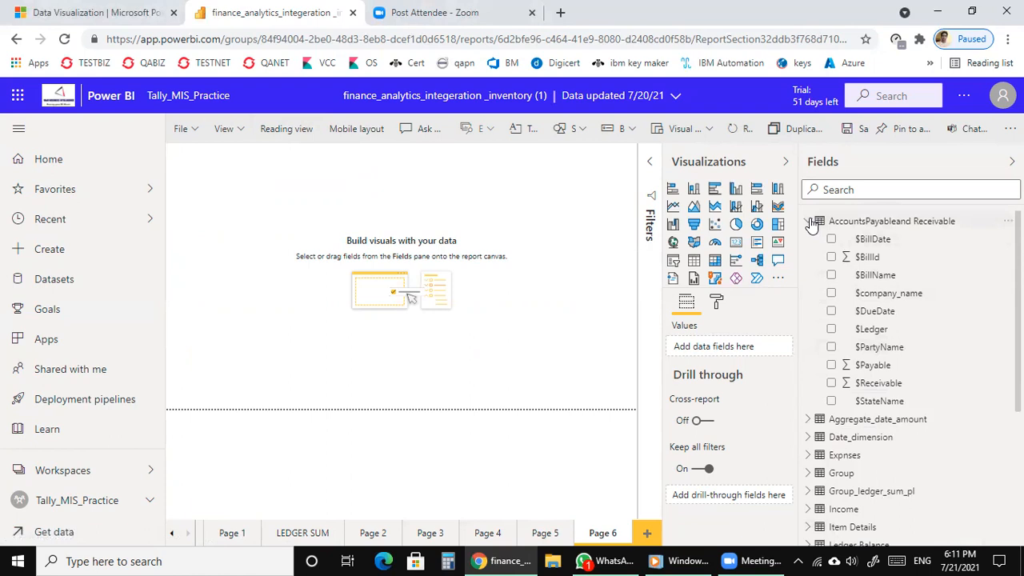
left_click(810, 221)
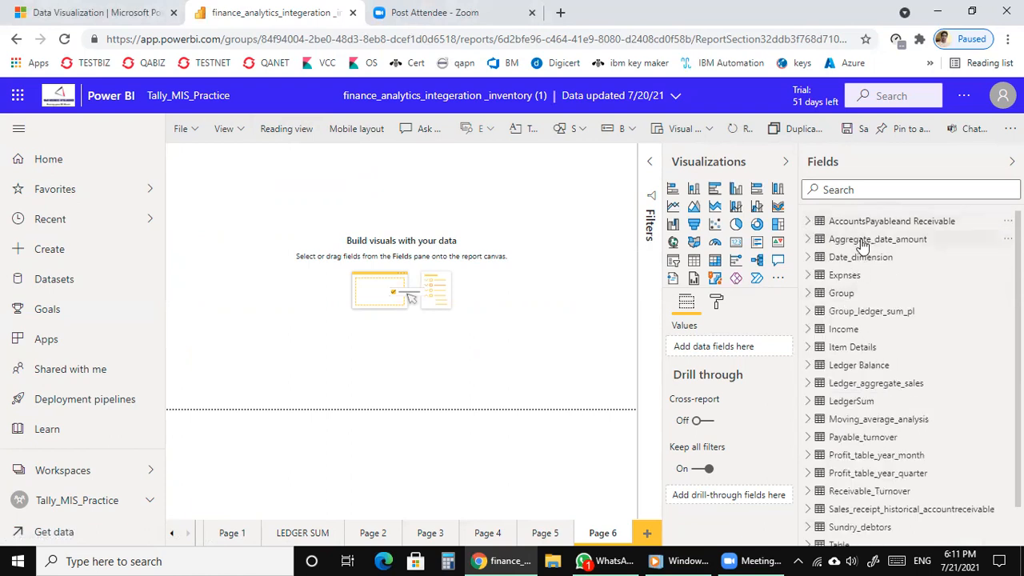
left_click(808, 222)
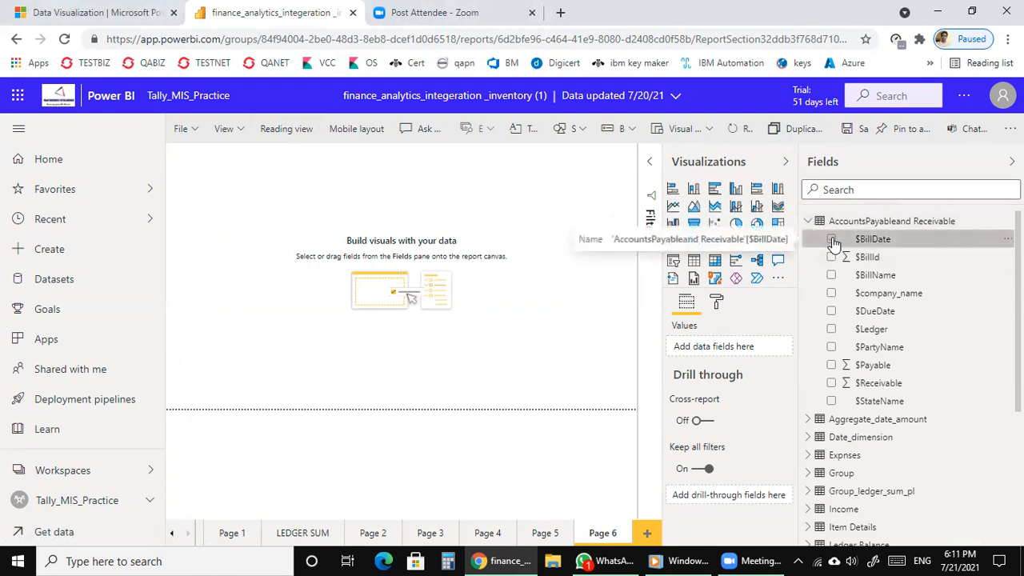
Step: Create a table from AccountsPayableand Receivable with $BillDate, $BillName, $company_name, $Ledger, $PartyName, $Payable and $Receivable
left_click(831, 240)
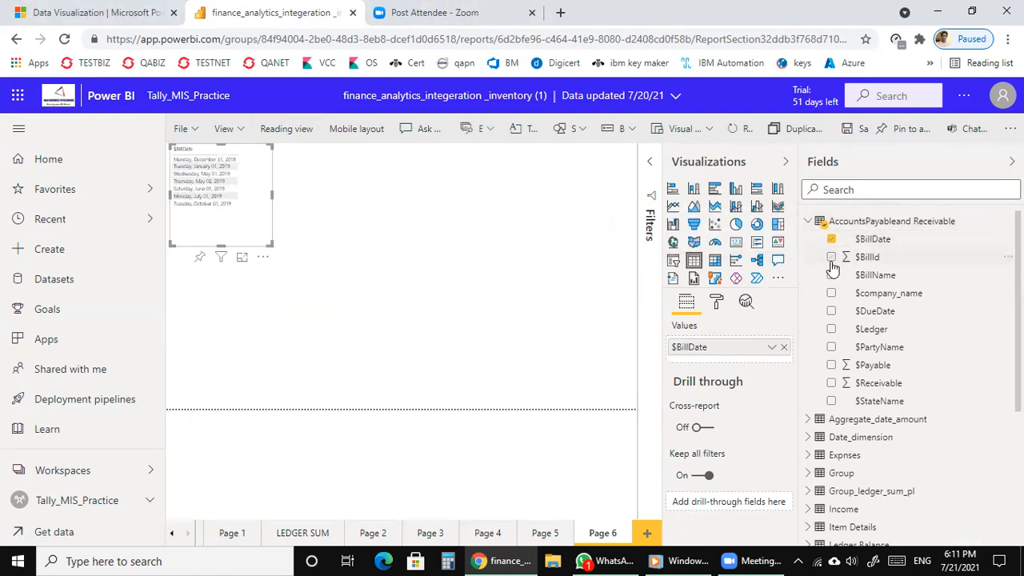
left_click(831, 275)
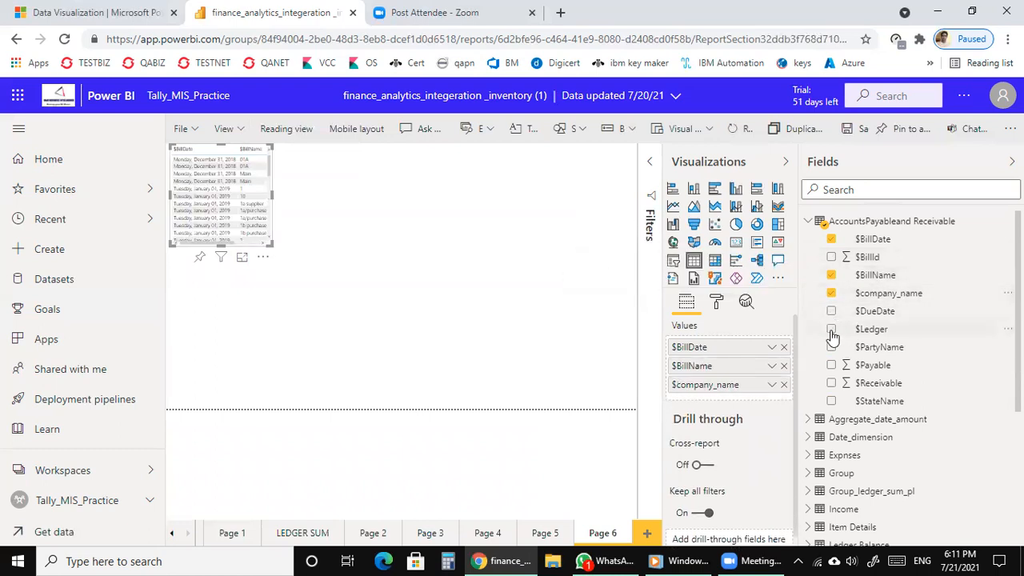
left_click(831, 330)
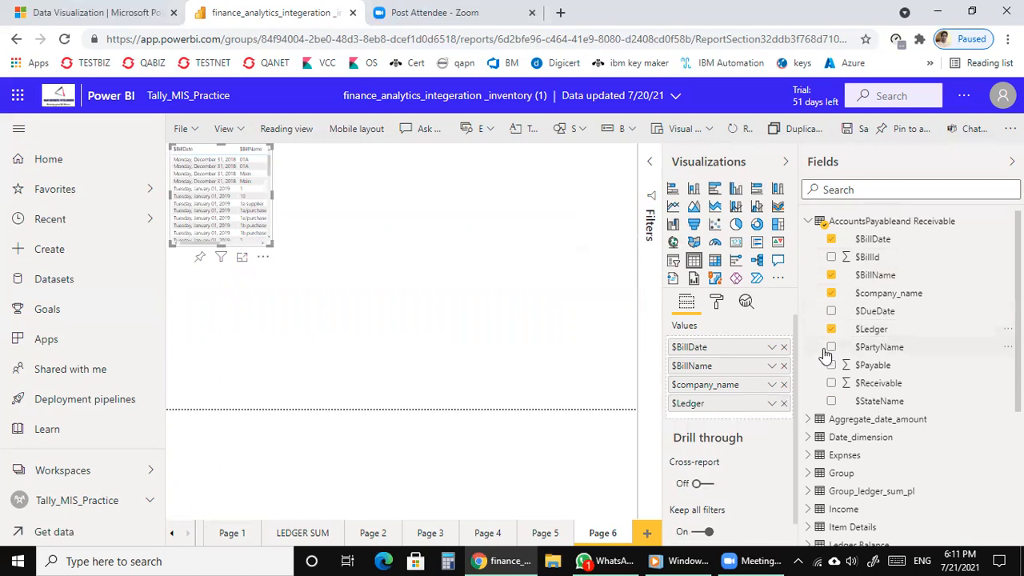
left_click(831, 348)
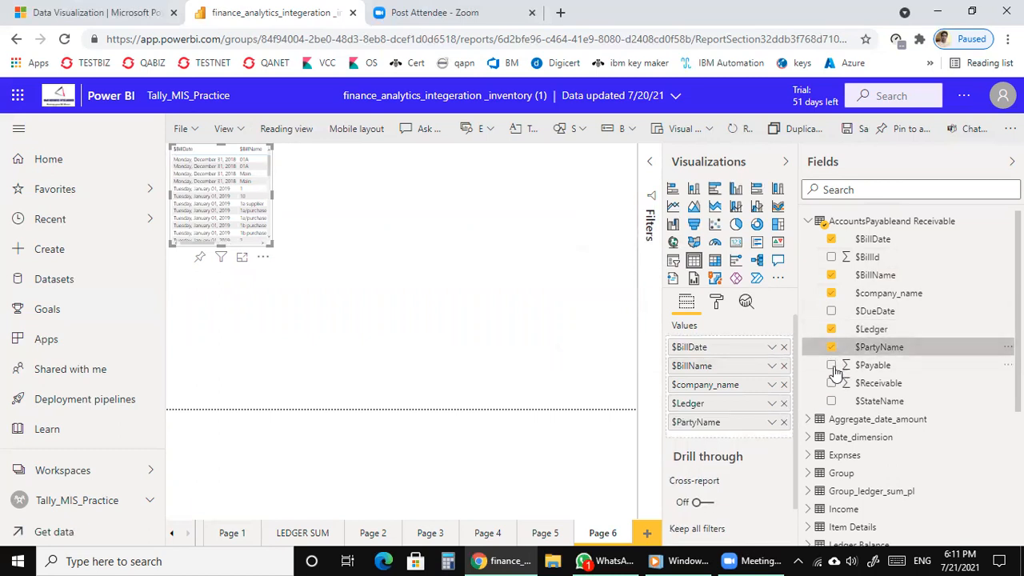
left_click(831, 366)
left_click(832, 383)
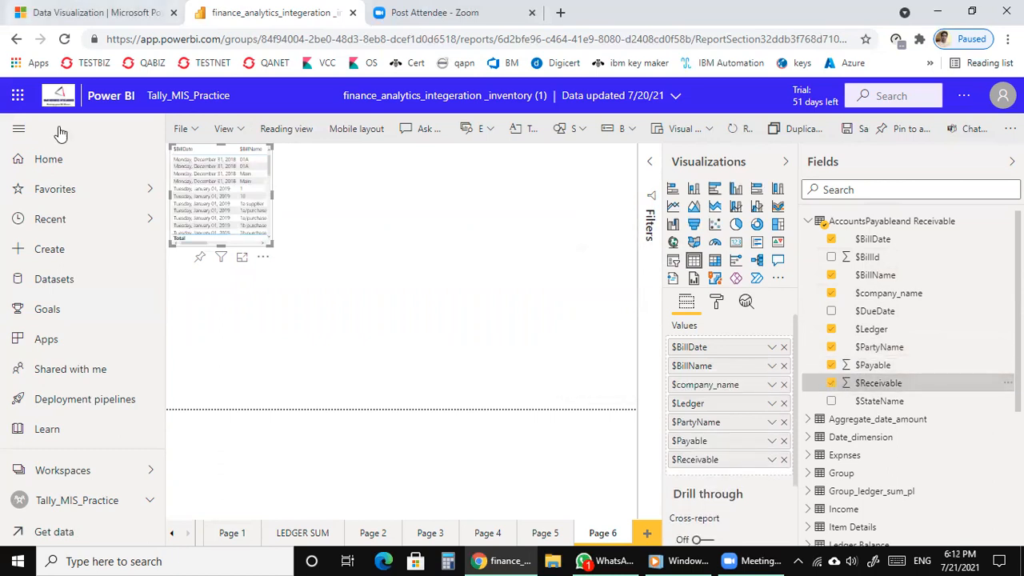
Step: Enlarge the accounts payable and receivable table on the canvas and open it in focus mode
left_click_drag(270, 244, 381, 382)
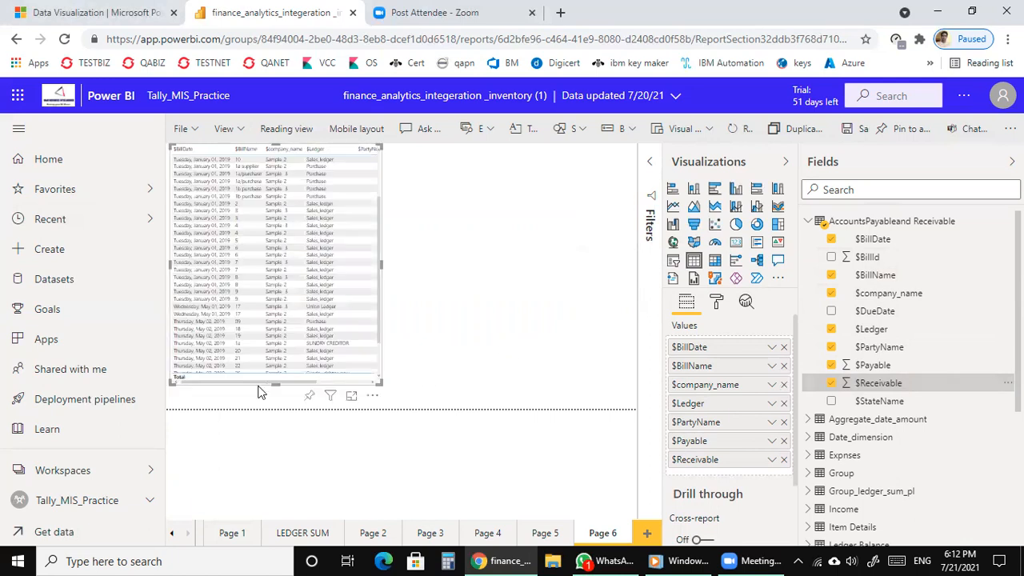
left_click(350, 395)
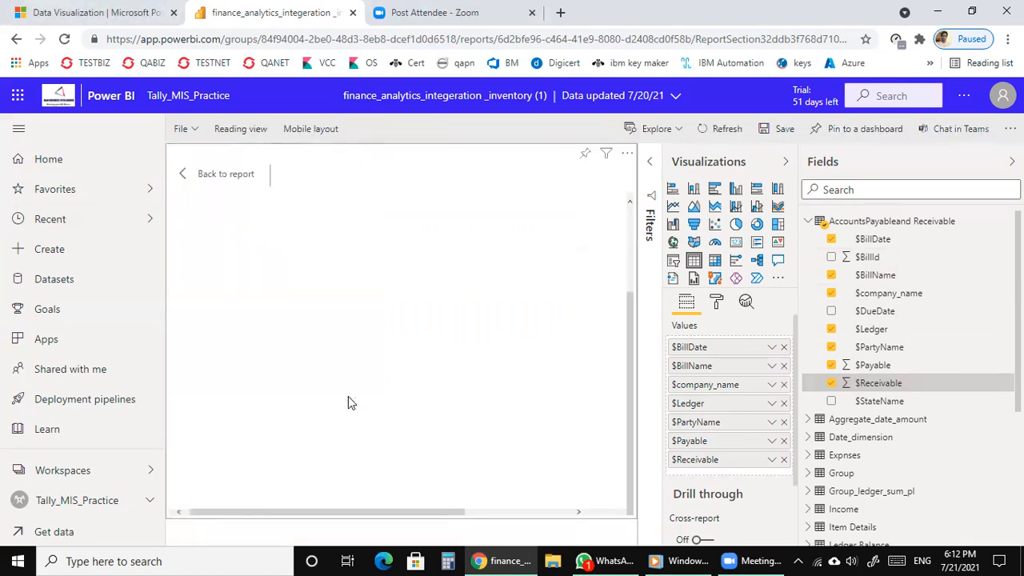
scroll(597, 352, "down", 1)
scroll(597, 345, "down", 3)
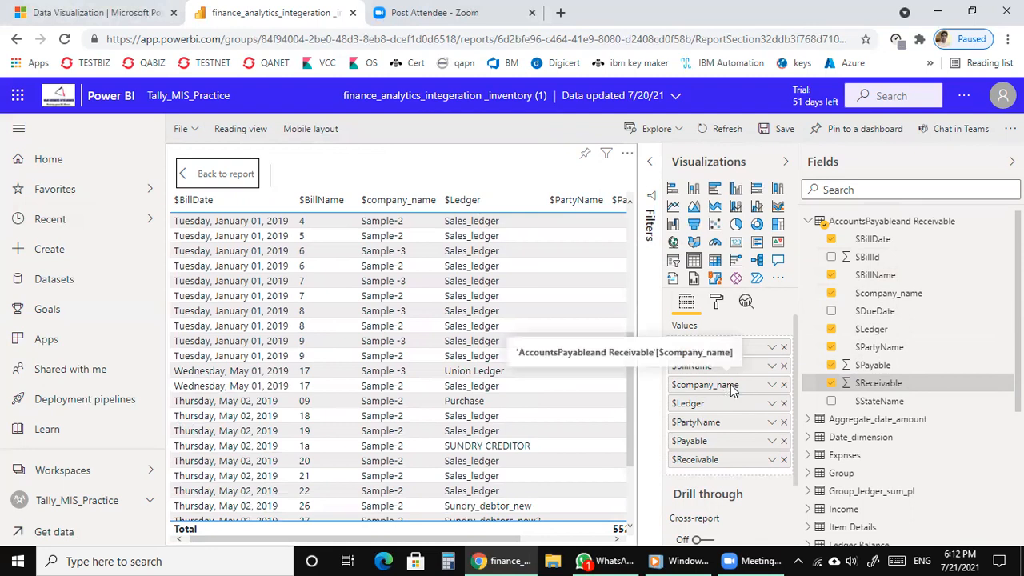
scroll(726, 390, "down", 2)
scroll(744, 358, "up", 1)
scroll(736, 336, "up", 1)
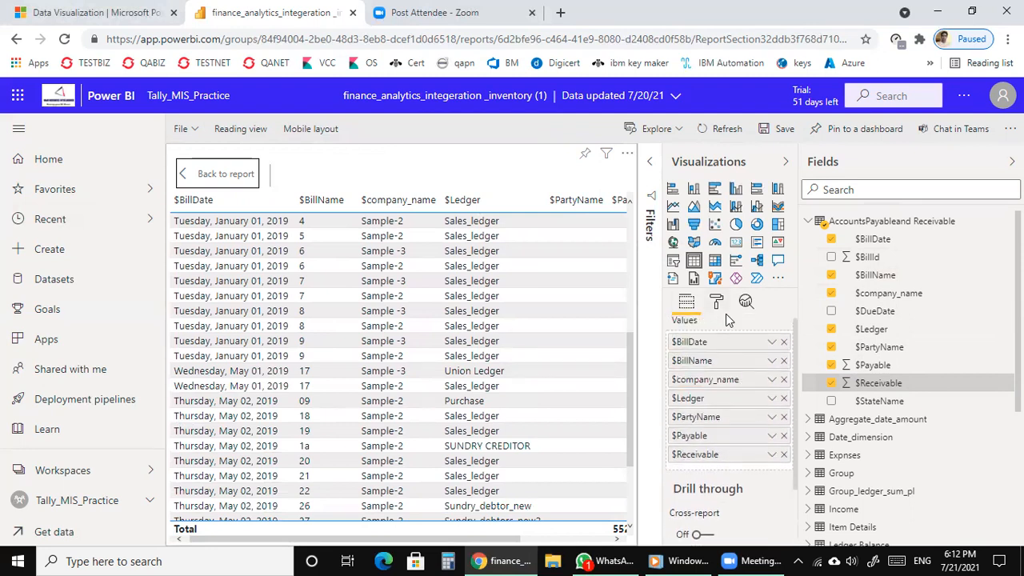
left_click(717, 303)
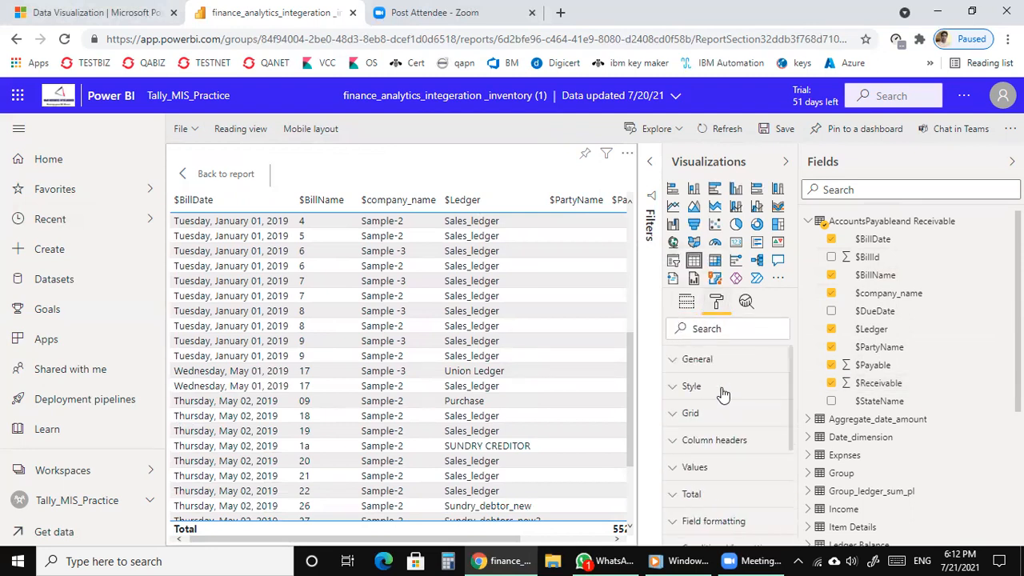
scroll(722, 392, "down", 3)
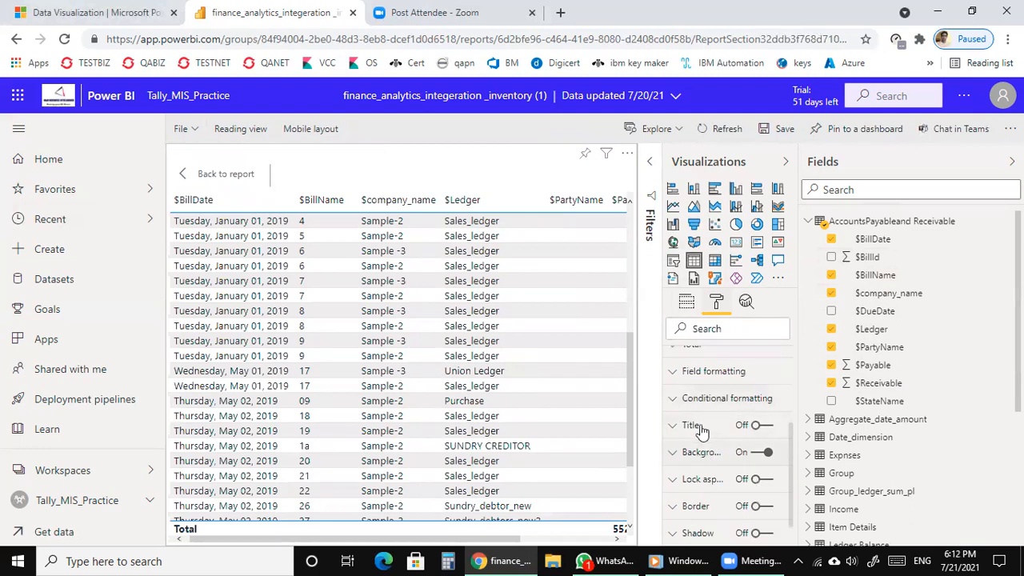
left_click(695, 425)
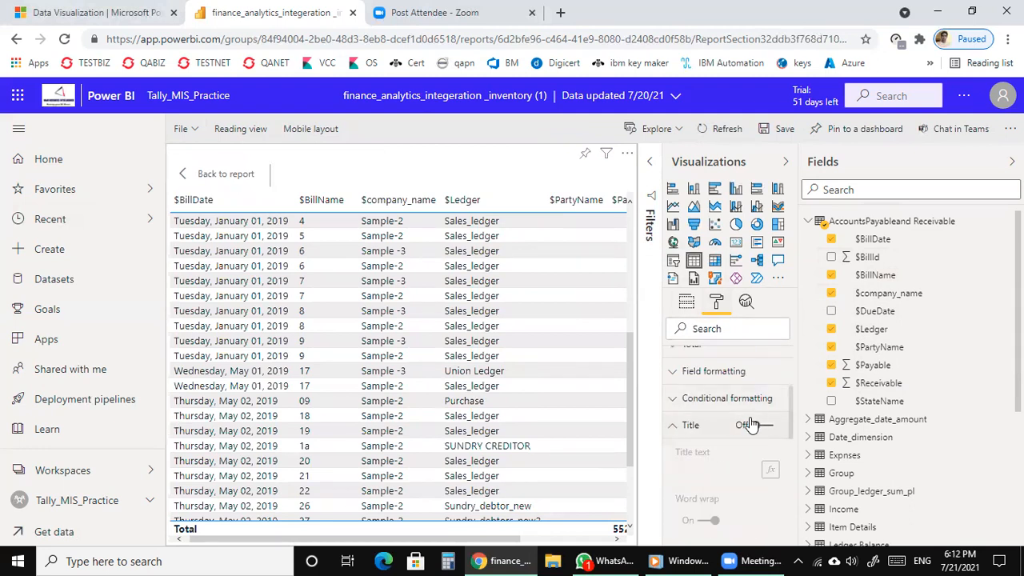
left_click(749, 426)
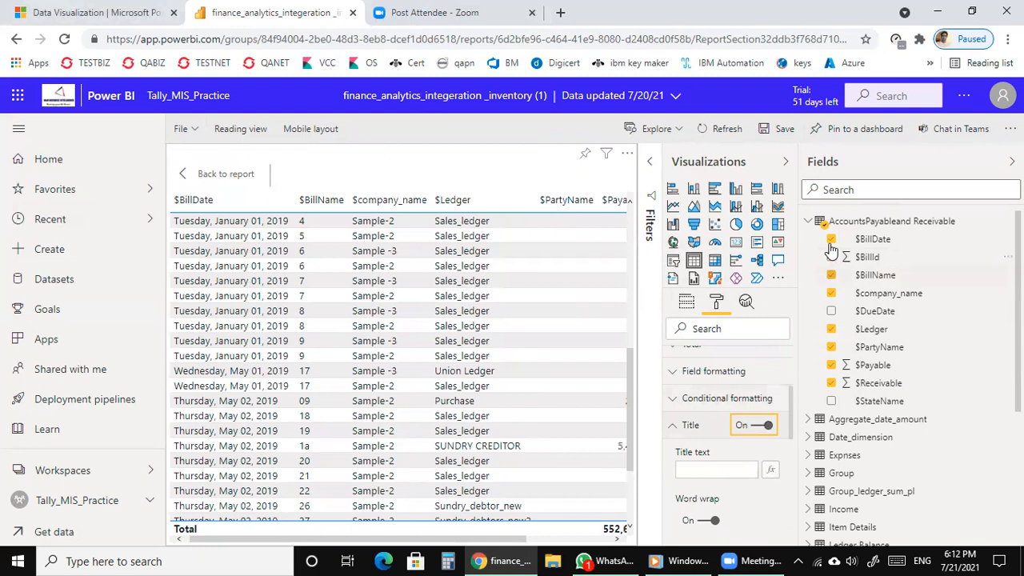
left_click(722, 468)
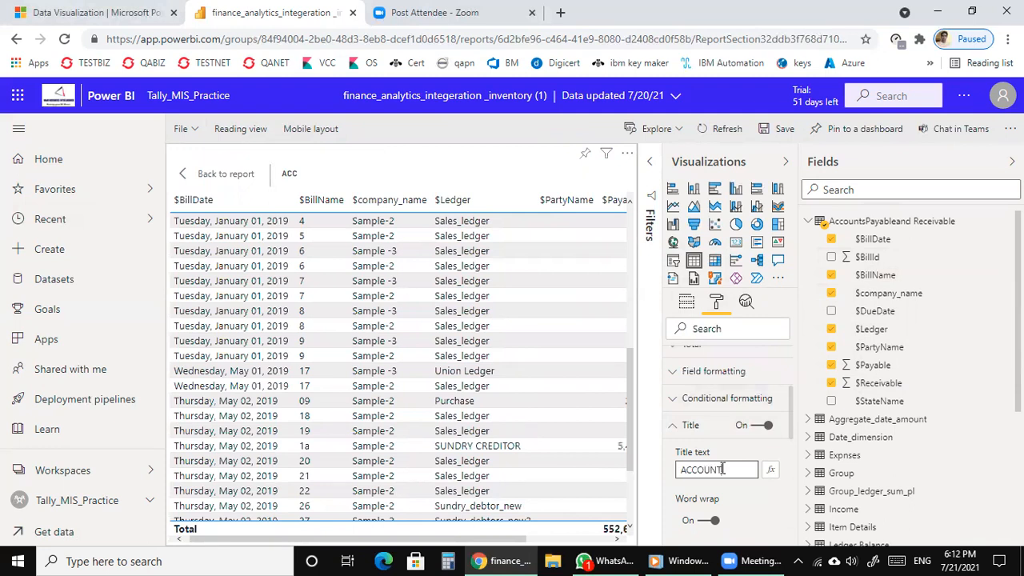
type("ACCOUNTS RECEIVAB")
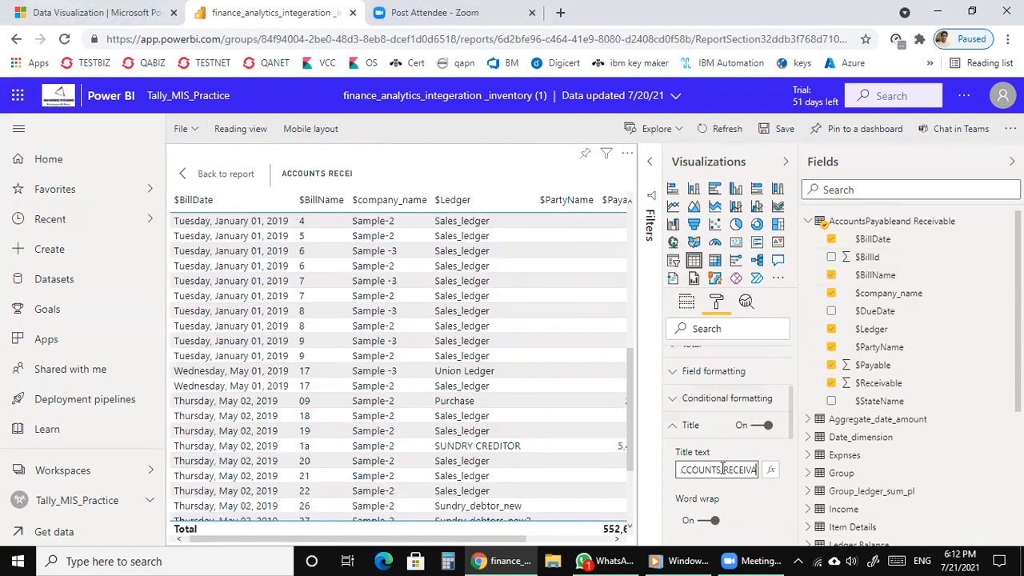
type("LI")
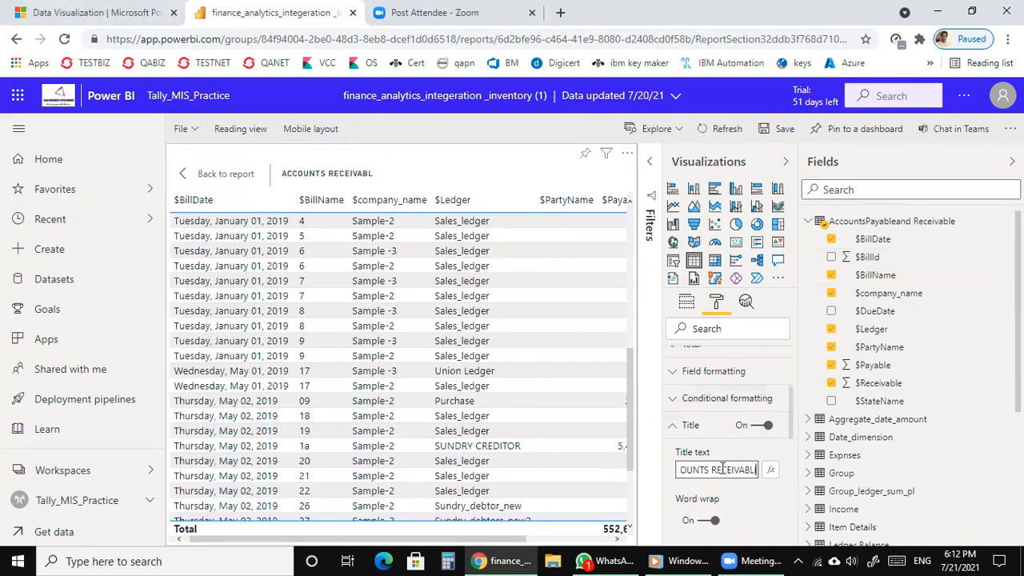
type(" @PA")
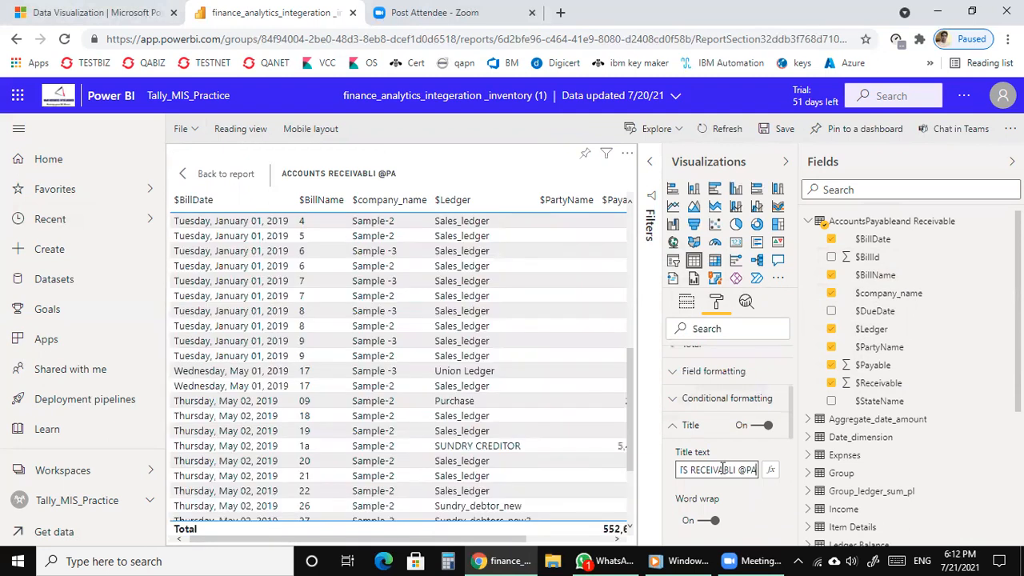
type("YABLE")
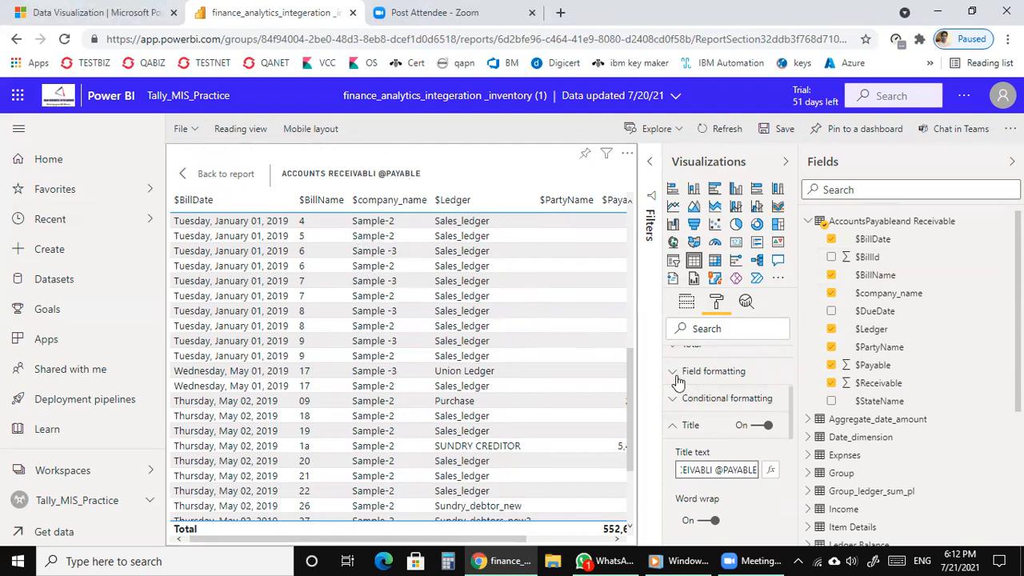
Step: Review the last rows of the accounts table and its $Payable and $Receivable columns
scroll(605, 459, "down", 5)
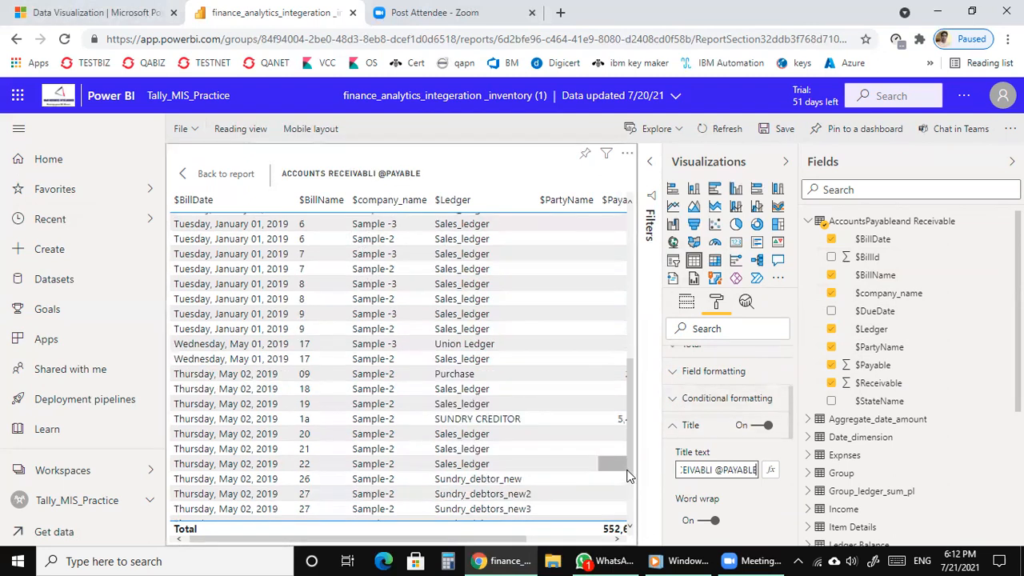
left_click(618, 535)
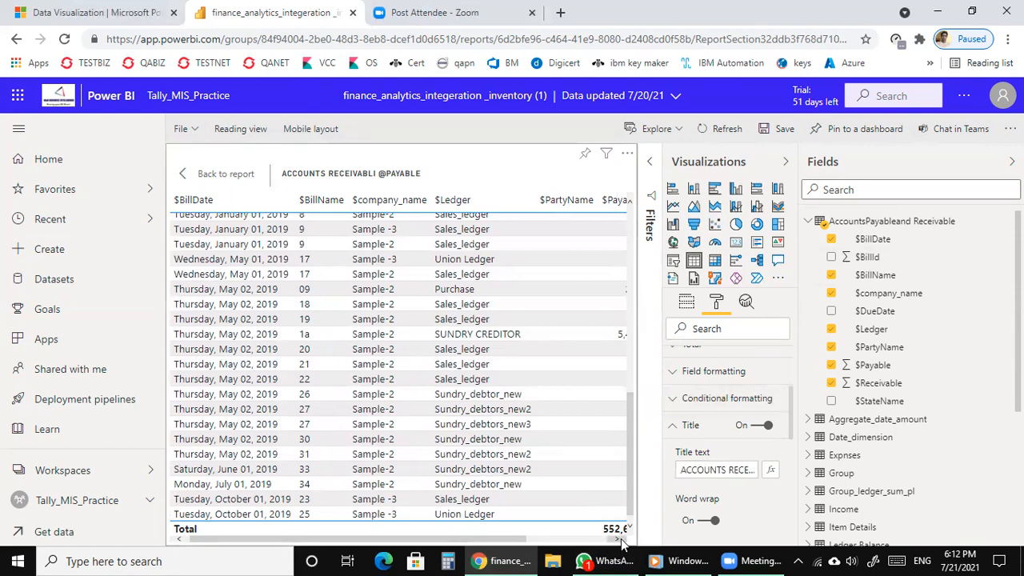
left_click(618, 539)
left_click(619, 540)
left_click(619, 539)
left_click(619, 539)
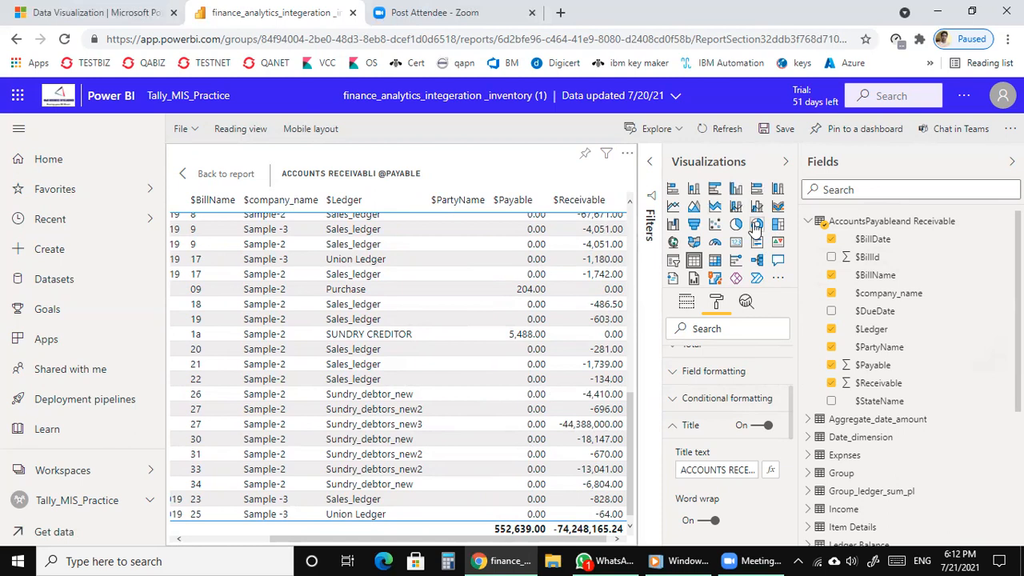
Step: Return to the report page and collapse the AccountsPayableand Receivable fields
left_click(816, 223)
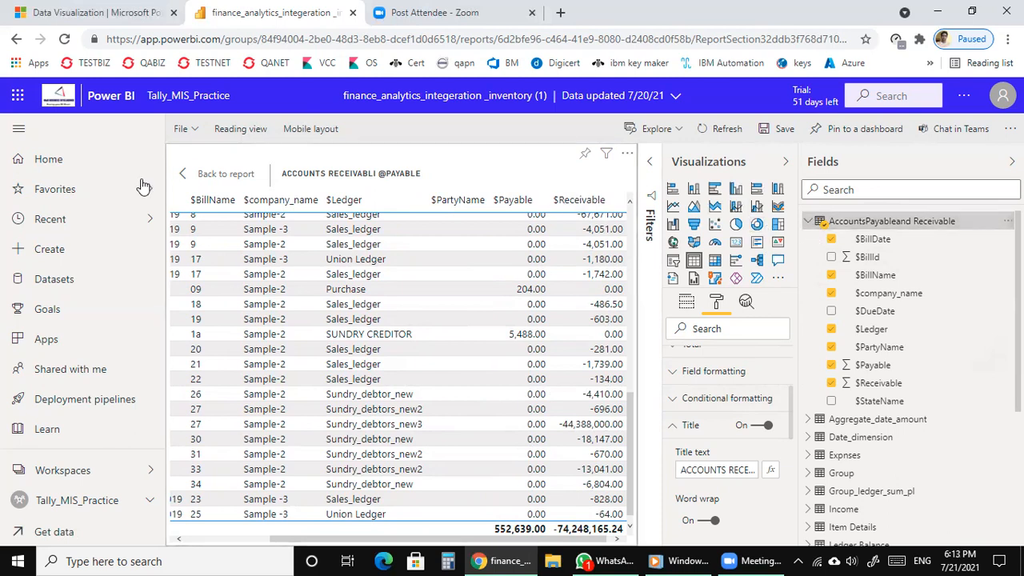
left_click(207, 176)
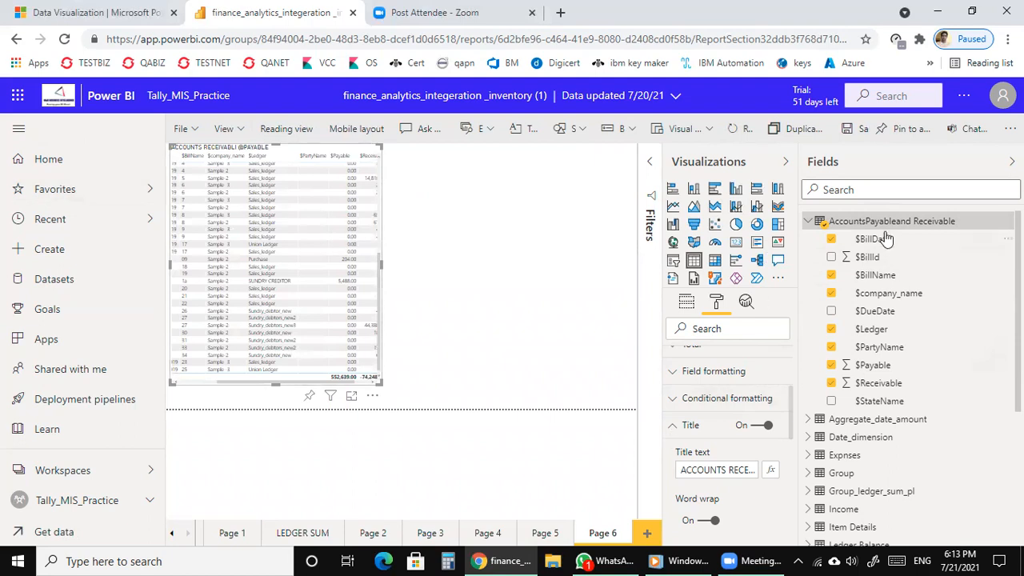
left_click(810, 222)
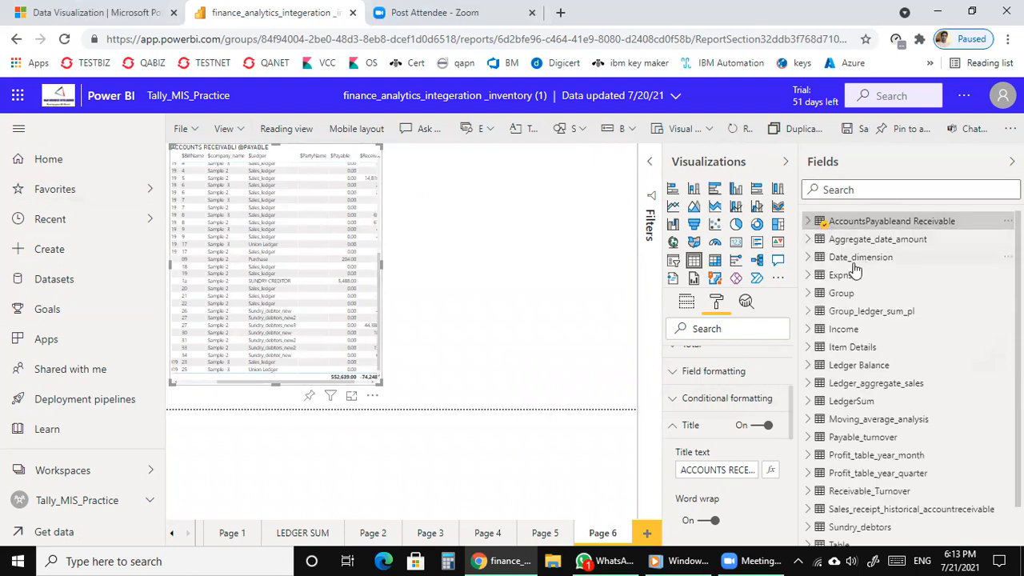
Step: Look through the fields of the Date_dimension table and the remaining tables in the dataset
left_click(810, 257)
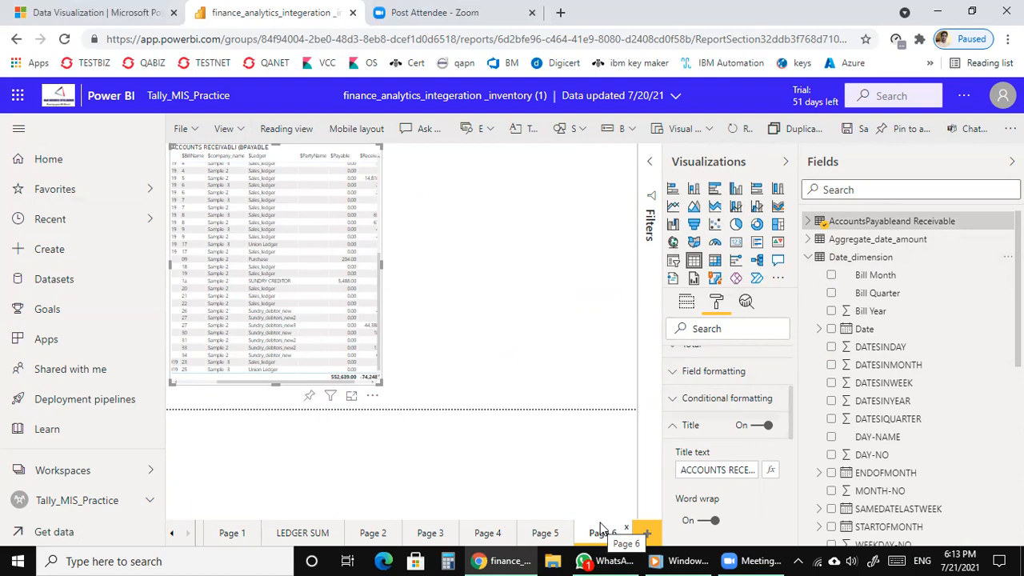
left_click(811, 258)
scroll(826, 276, "down", 1)
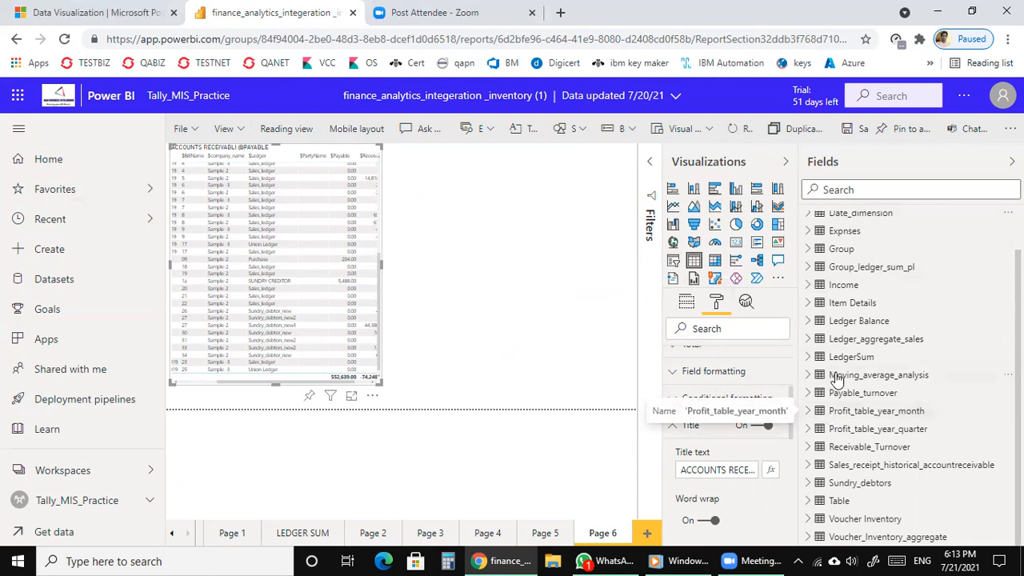
scroll(837, 382, "up", 1)
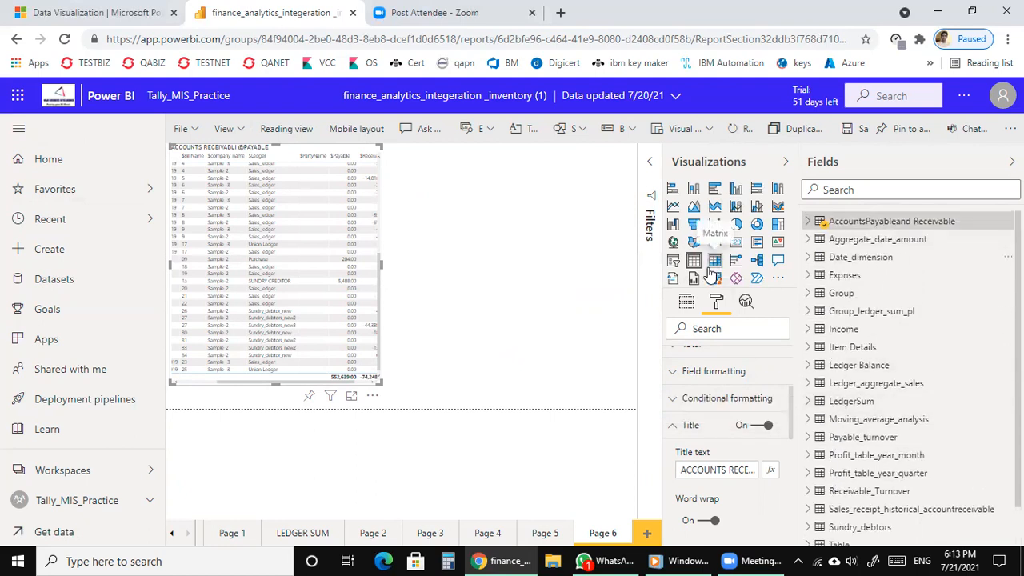
Step: Leave the finance analytics report without saving its changes and open the TureaseGST_Audit workspace
left_click(80, 502)
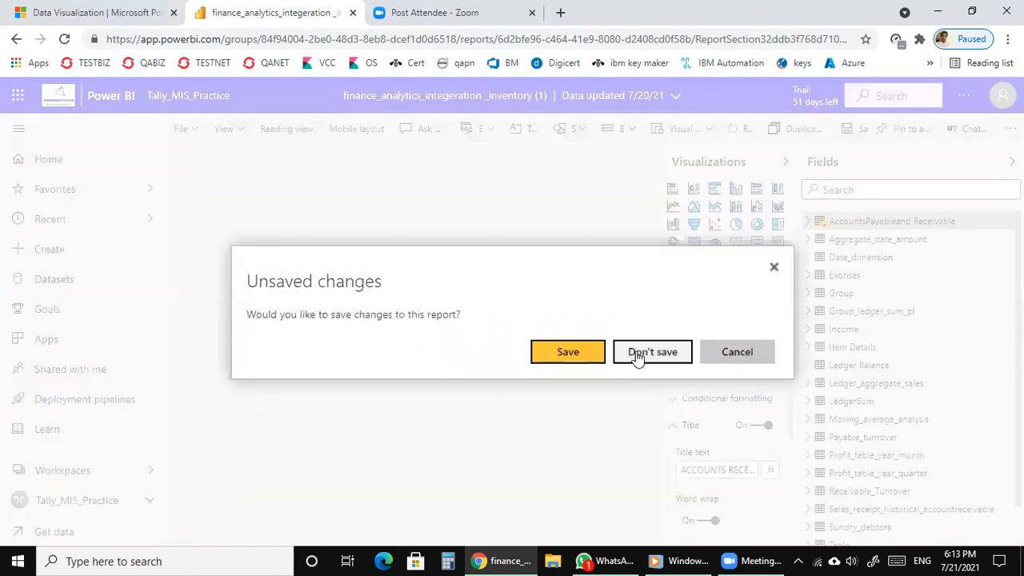
left_click(640, 352)
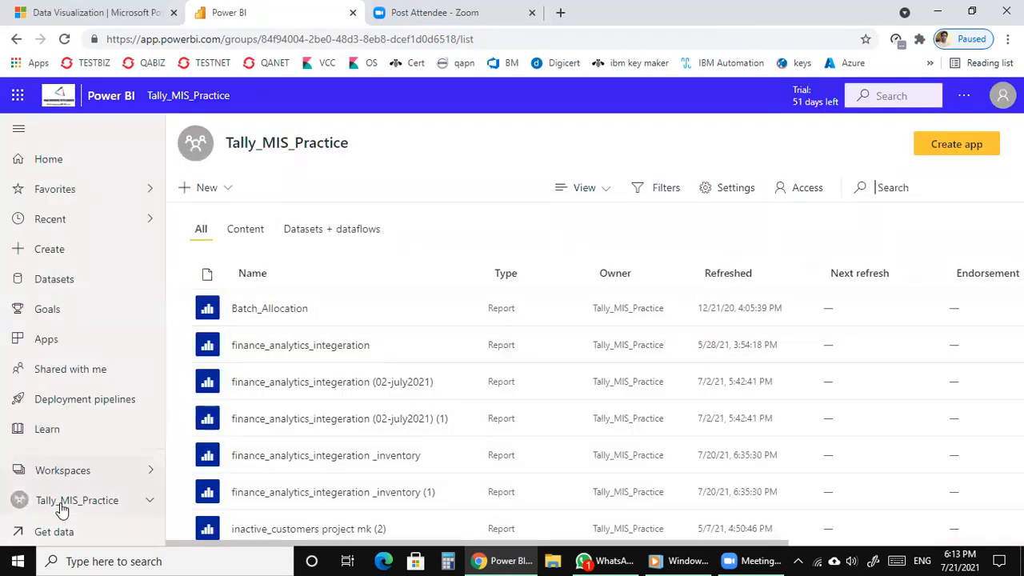
left_click(84, 470)
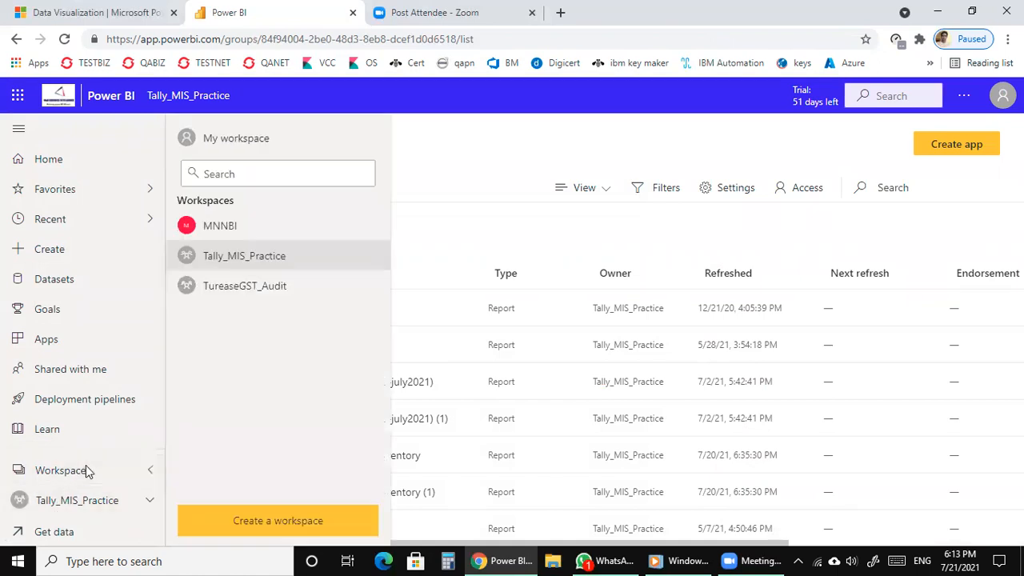
left_click(264, 286)
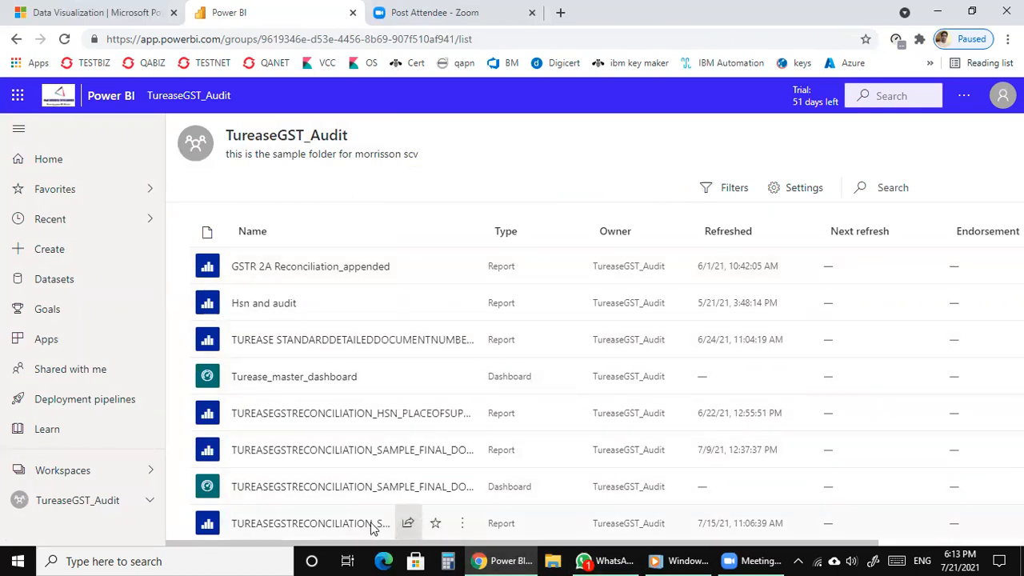
Step: Dismiss the report's sharing dialog and open the TUREASEGSTRECONCILIATION report refreshed on 7/15/21
left_click(408, 524)
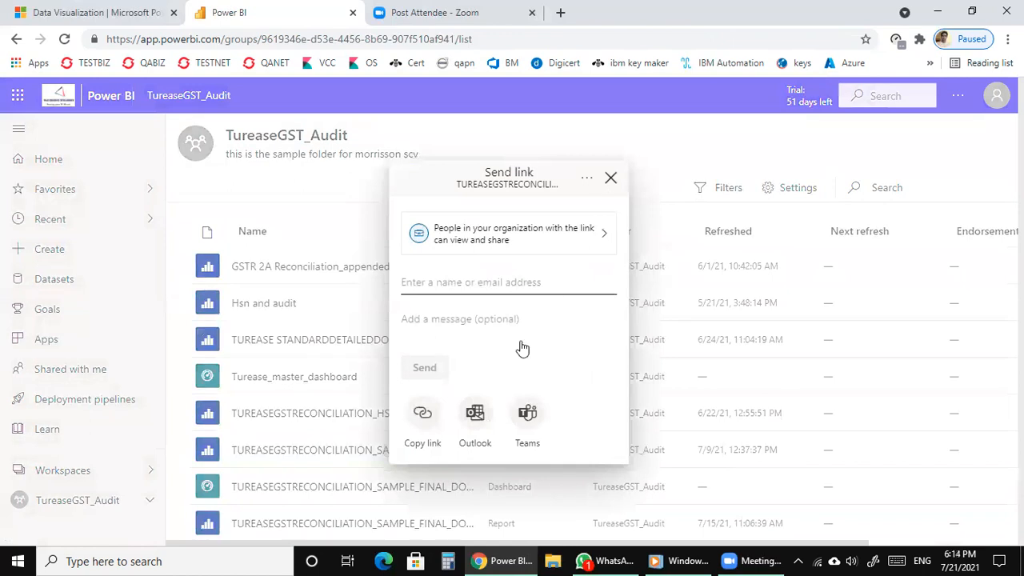
left_click(611, 177)
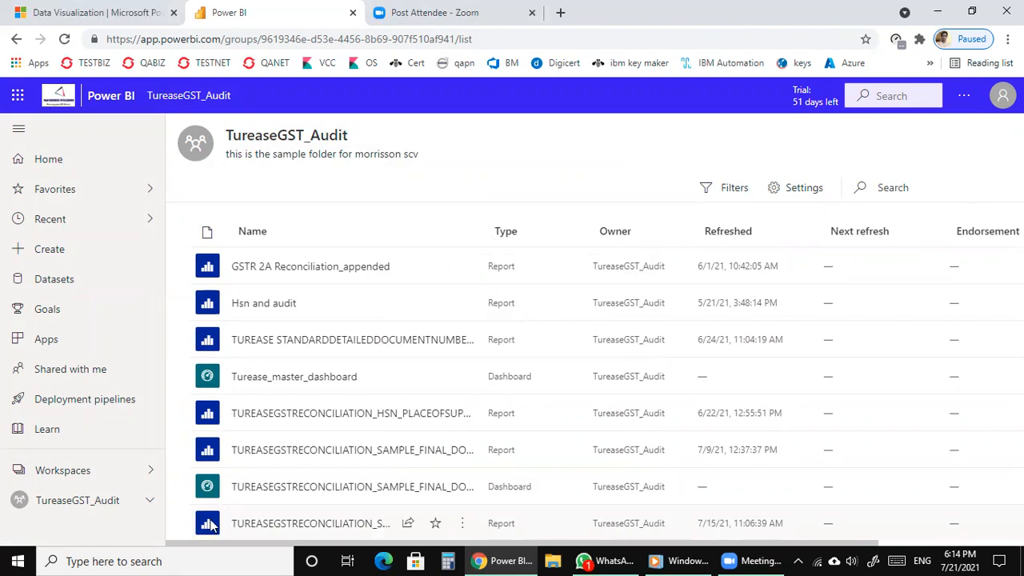
left_click(288, 524)
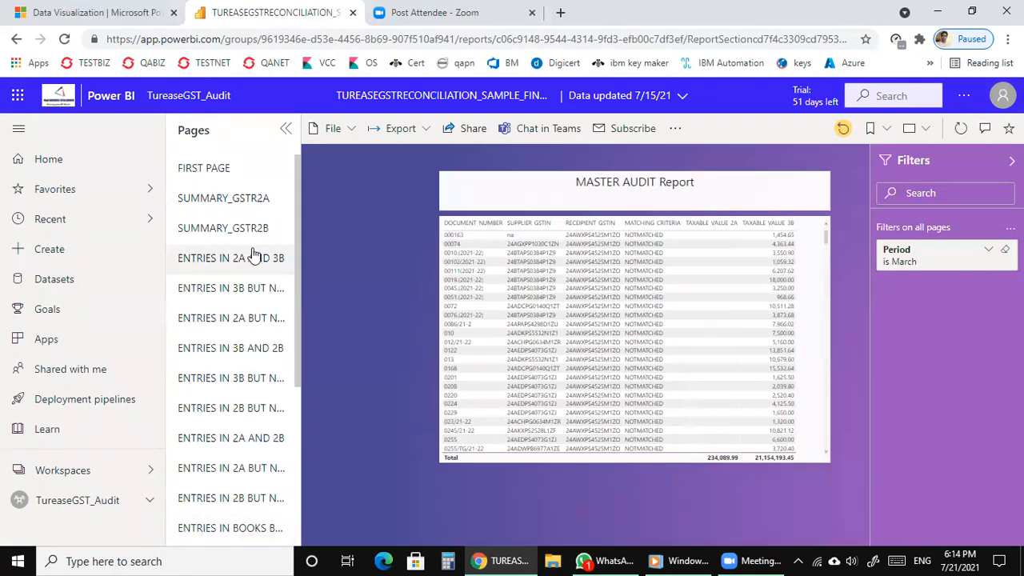
Step: View the report's FIRST PAGE and its SUMMARY_GSTR2A page
left_click(228, 170)
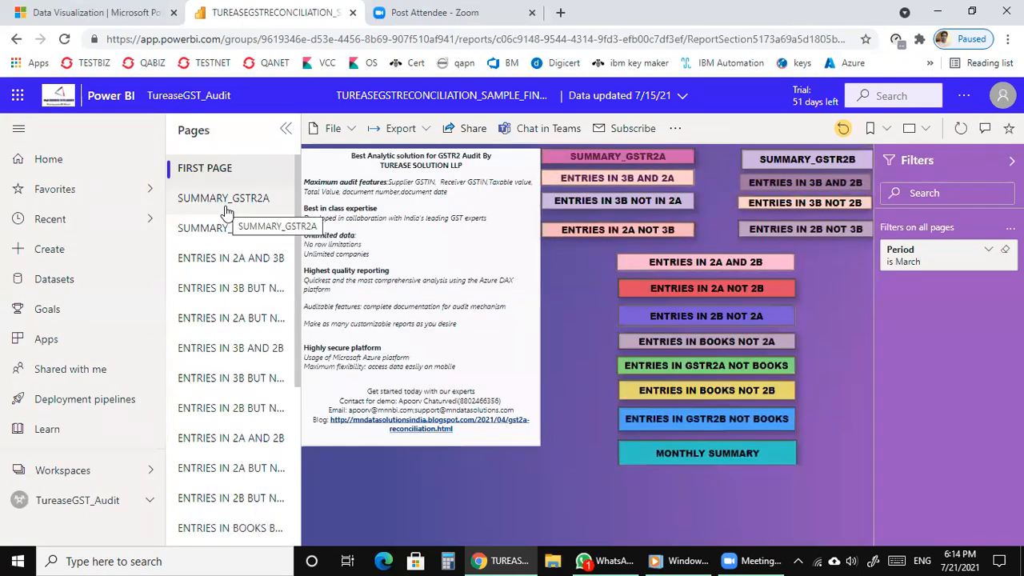
left_click(227, 211)
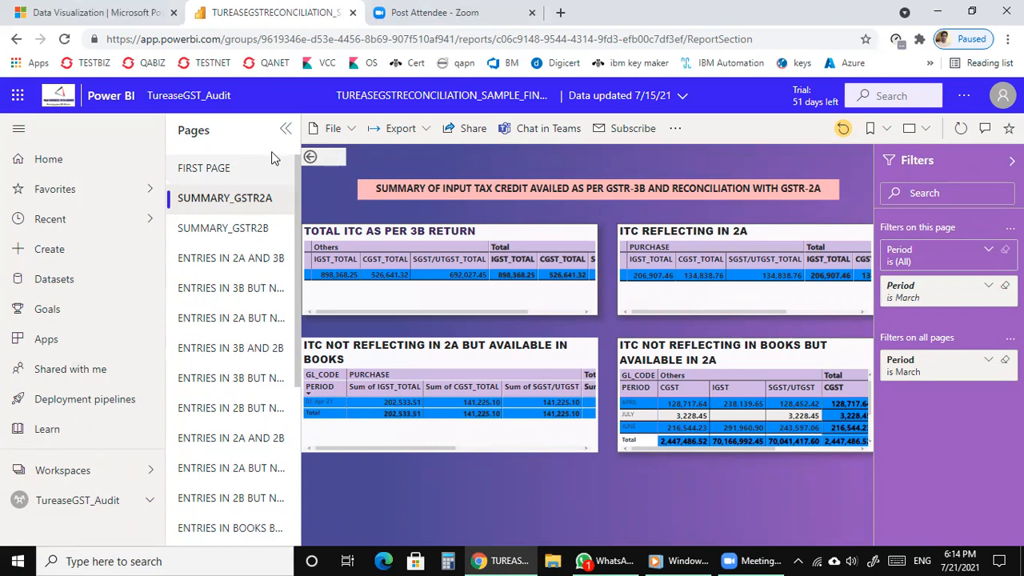
left_click(204, 171)
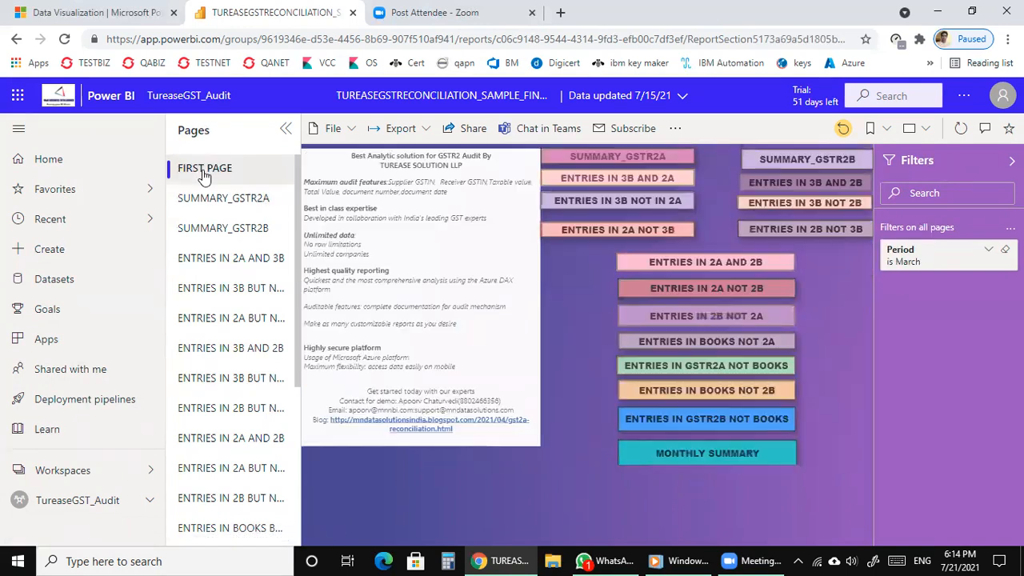
left_click(209, 200)
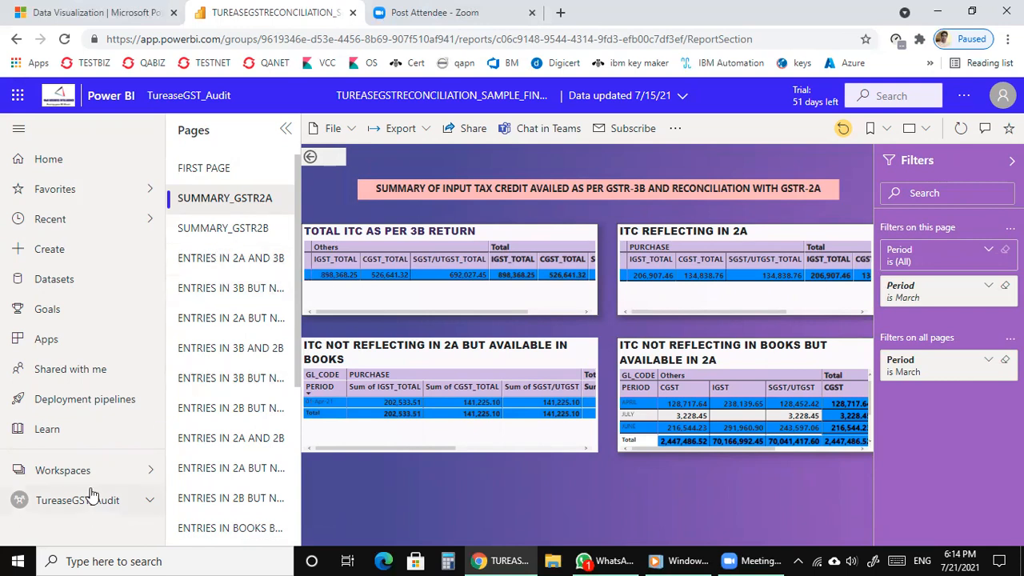
Step: Open the AUDIT page and set the all-pages Period filter to select all periods
scroll(220, 458, "down", 3)
scroll(220, 458, "down", 1)
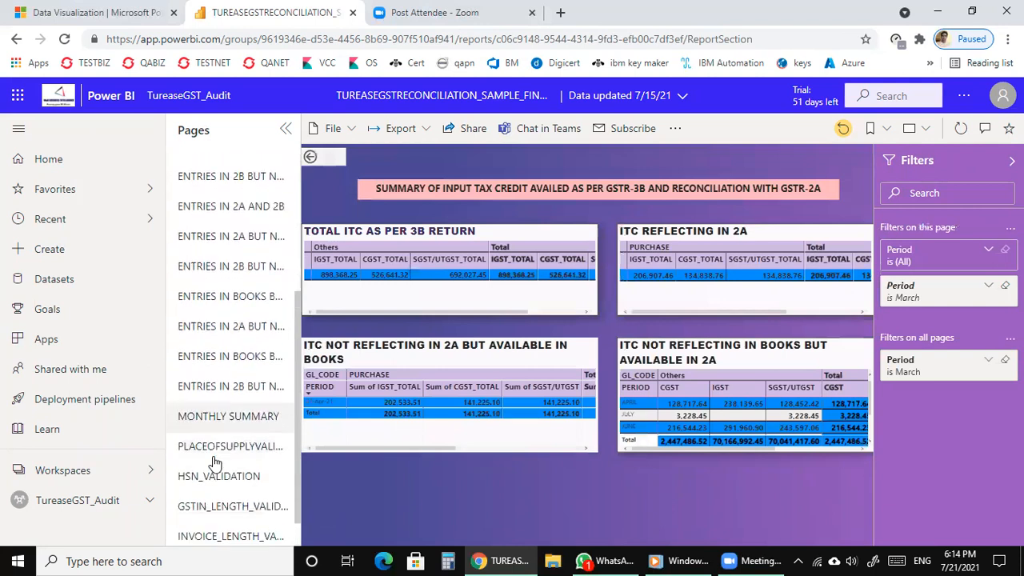
left_click(193, 529)
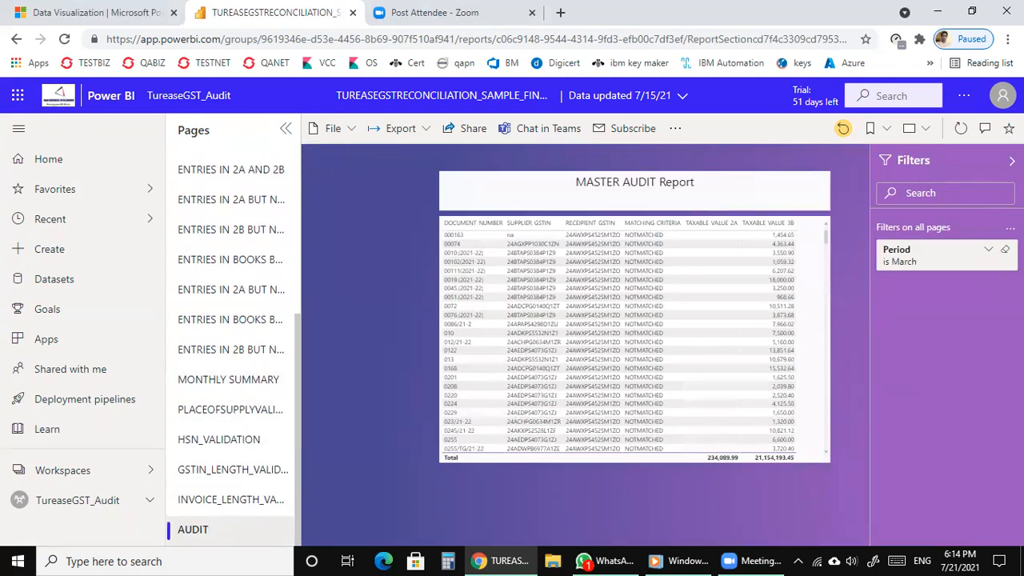
left_click(989, 252)
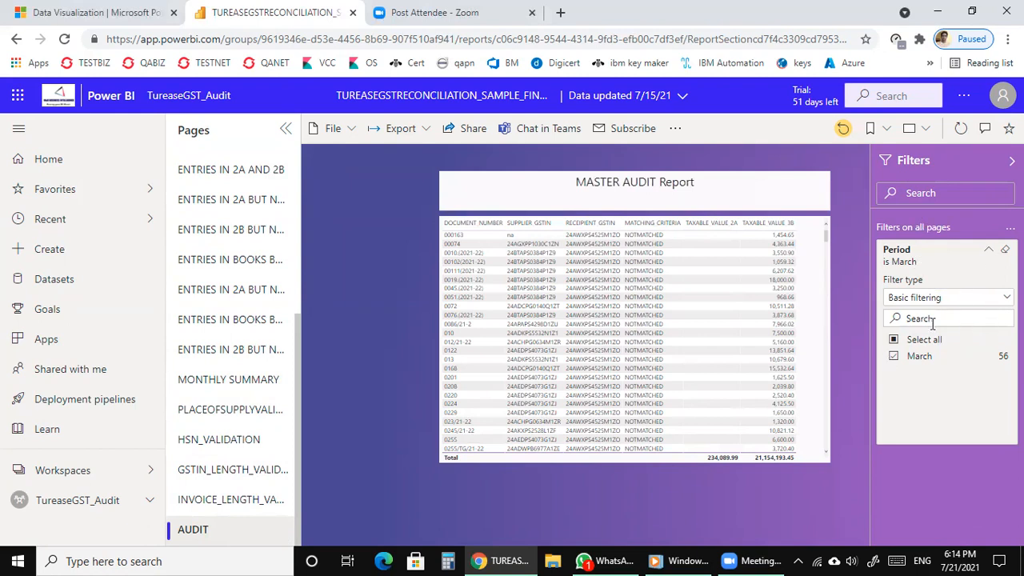
left_click(894, 356)
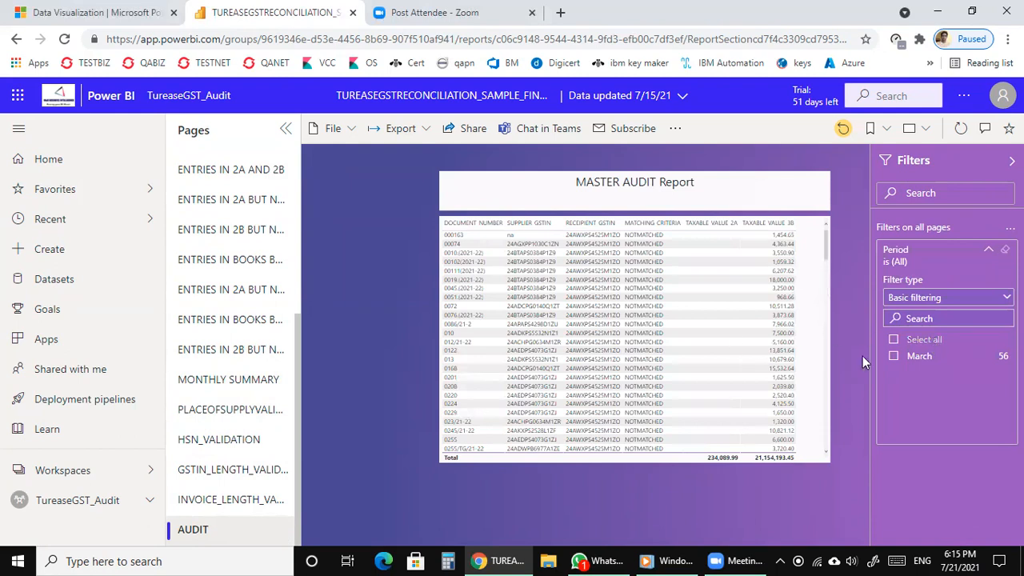
left_click(894, 340)
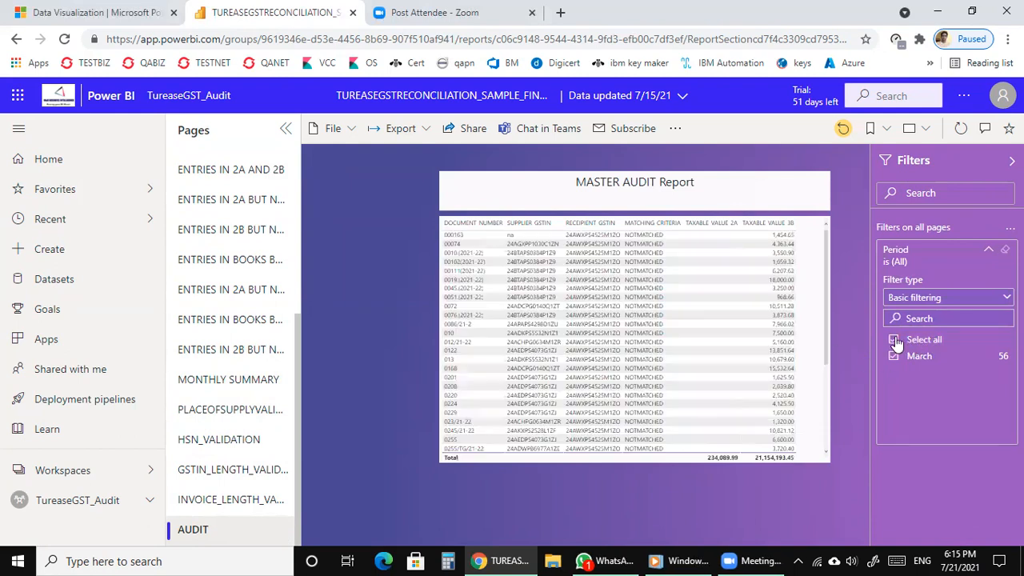
Step: Open the master audit table in focus mode and review its unmatched document rows
left_click(801, 213)
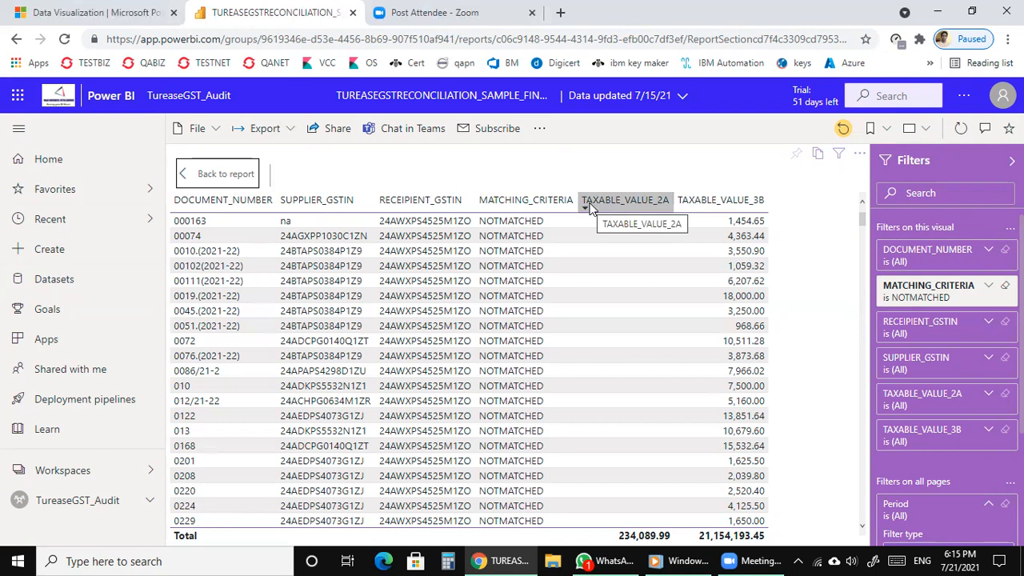
scroll(702, 274, "down", 5)
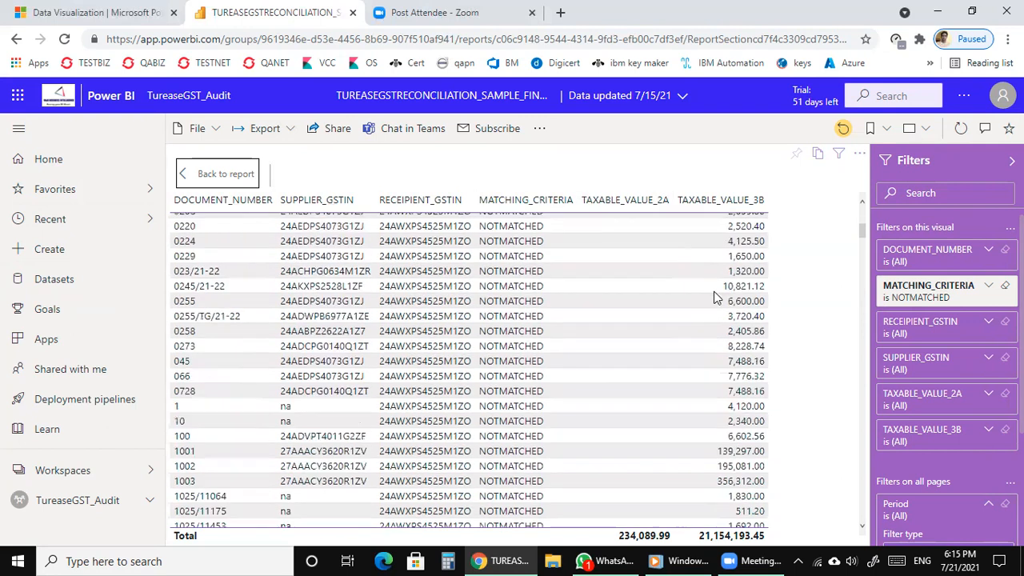
scroll(714, 296, "down", 15)
scroll(713, 302, "down", 20)
scroll(712, 300, "down", 10)
scroll(712, 299, "up", 5)
scroll(712, 298, "up", 20)
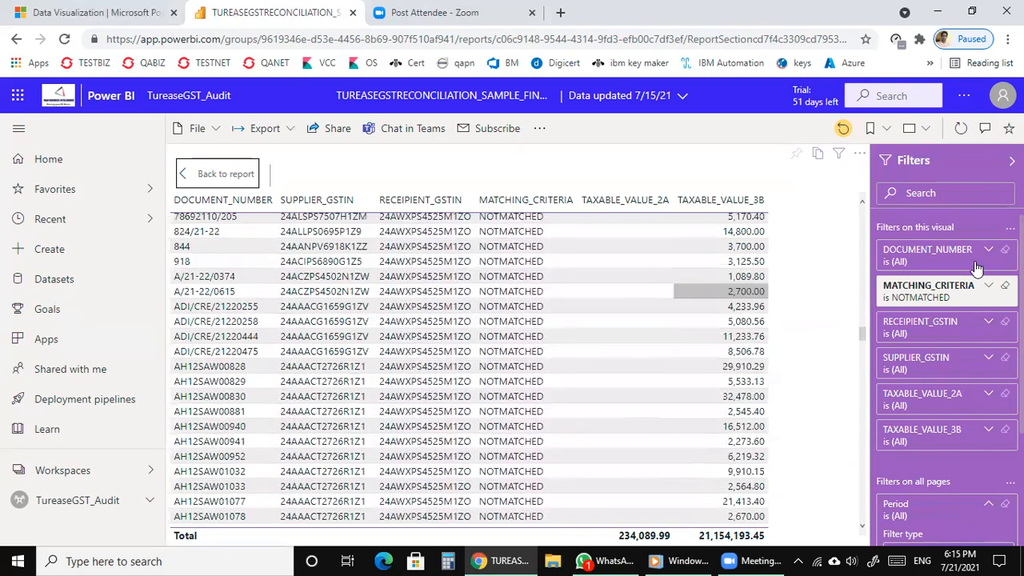
Step: Try filtering the audit table by DOCUMENT_NUMBER on 000163 and 0010.(2021-22), and clear both selections
left_click(970, 255)
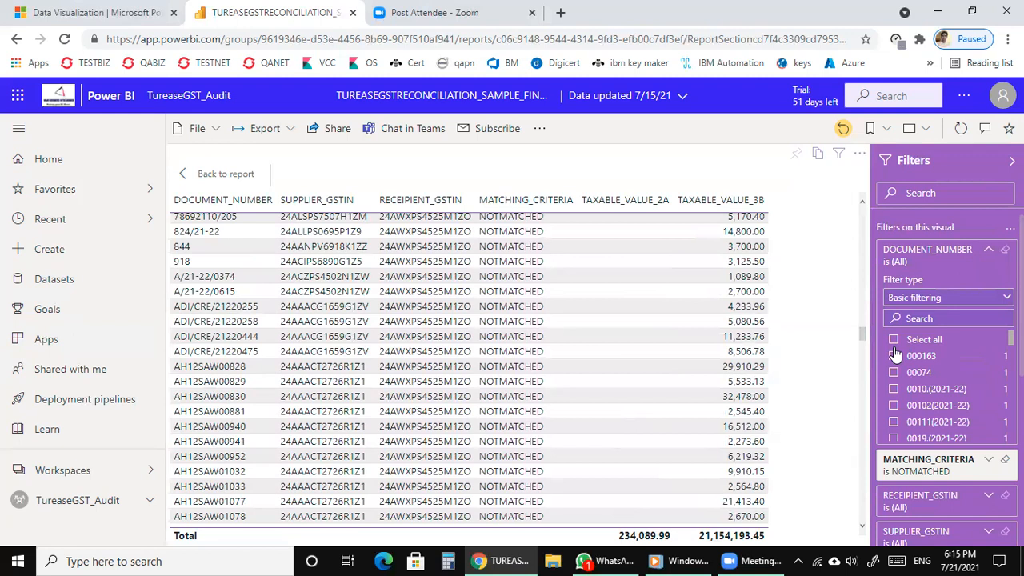
left_click(893, 357)
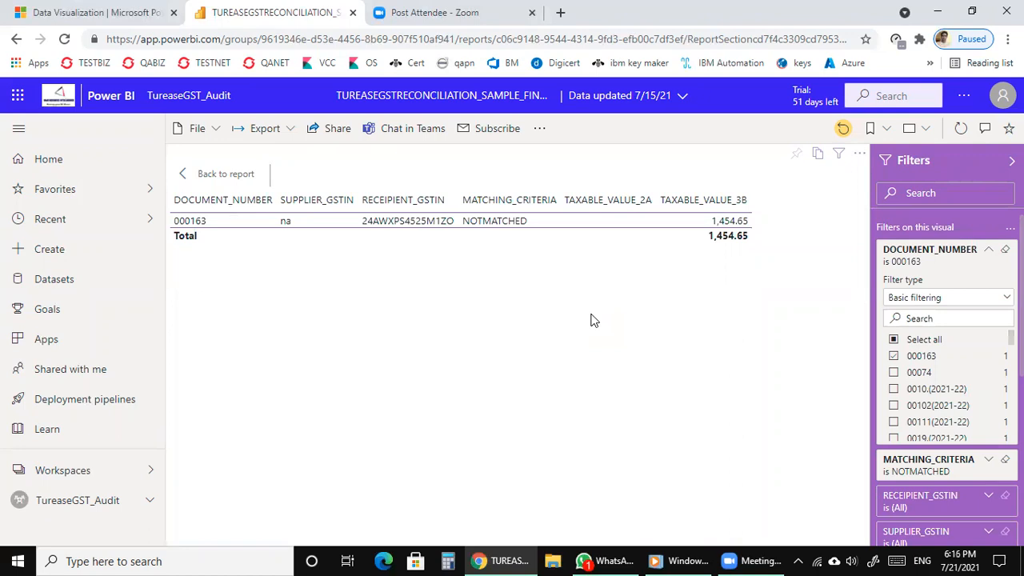
left_click(893, 389)
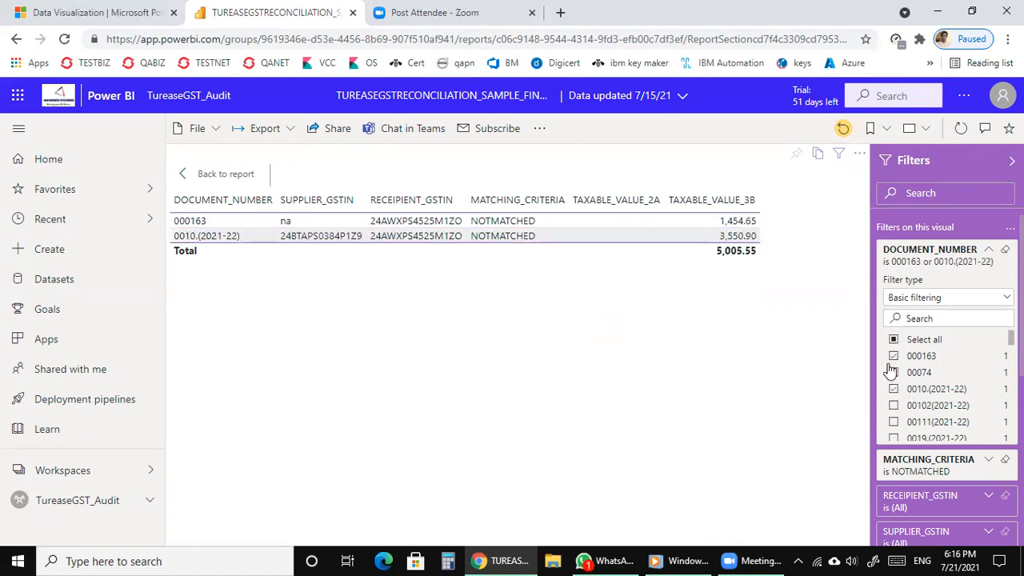
left_click(893, 356)
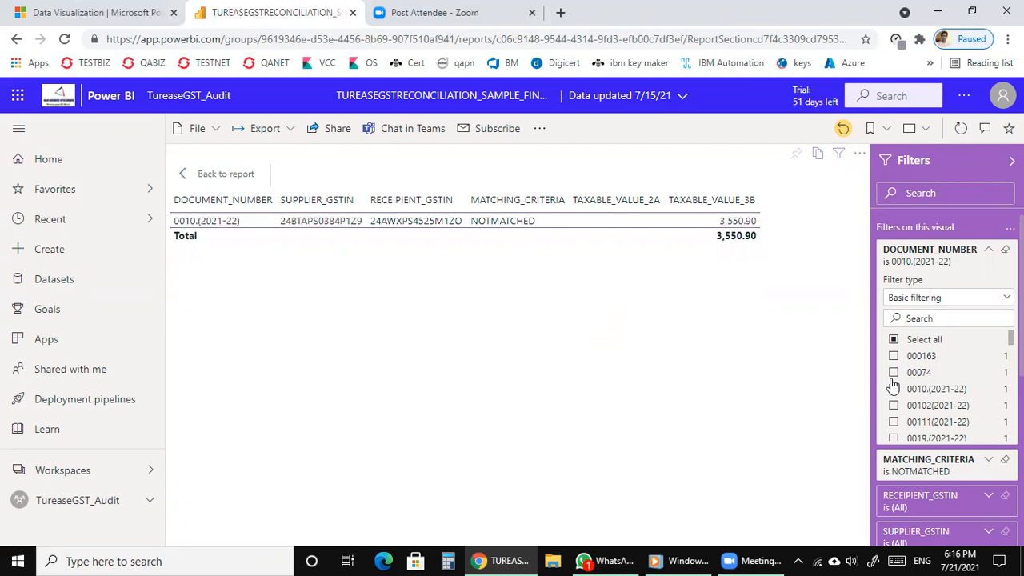
left_click(894, 388)
scroll(924, 399, "down", 3)
scroll(921, 346, "up", 3)
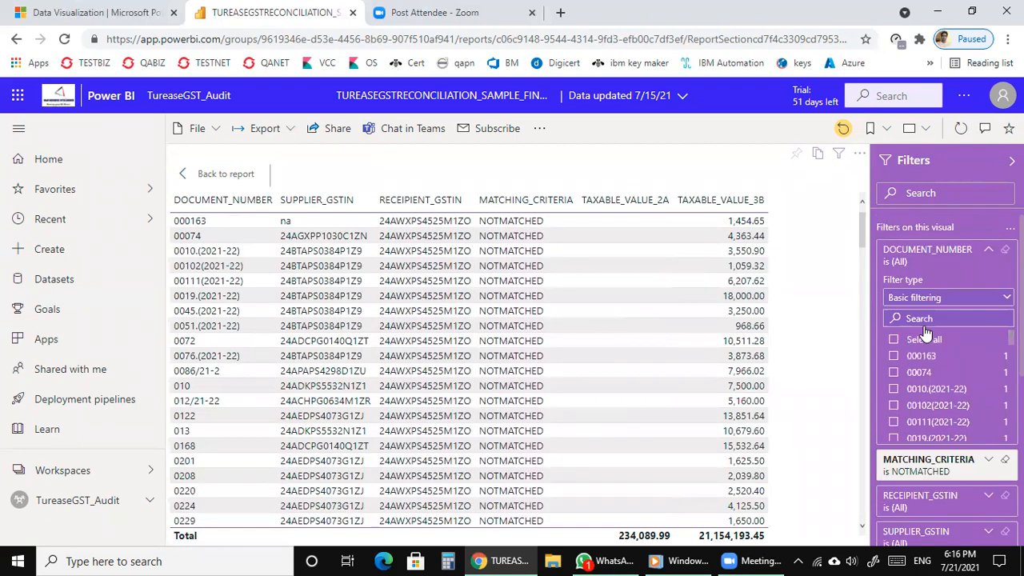
Step: Set the audit table's MATCHING_CRITERIA filter to MATCHED only and review the matched documents' 2A and 3B taxable values
left_click(898, 474)
scroll(904, 345, "down", 5)
scroll(904, 345, "up", 3)
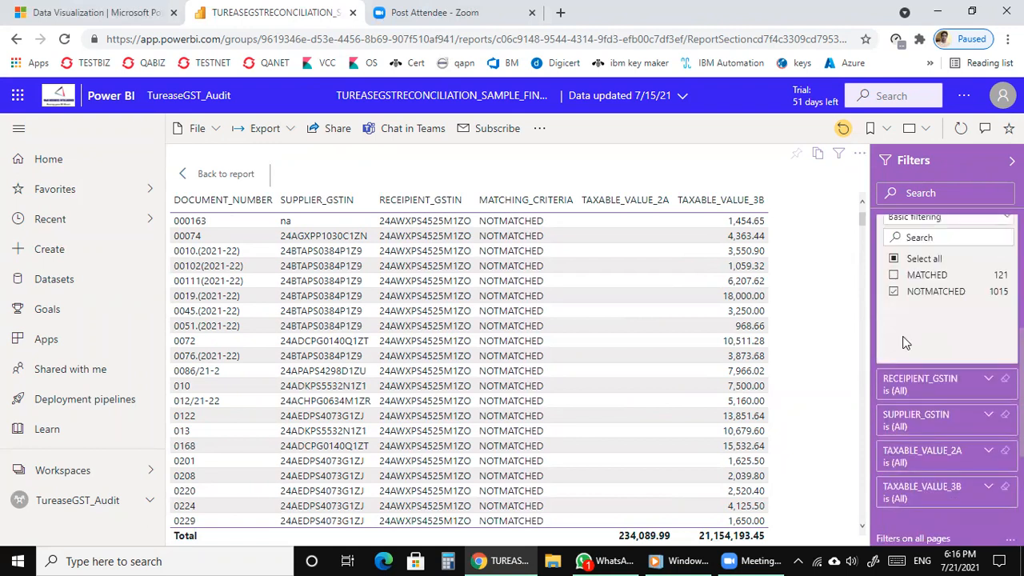
scroll(904, 344, "up", 2)
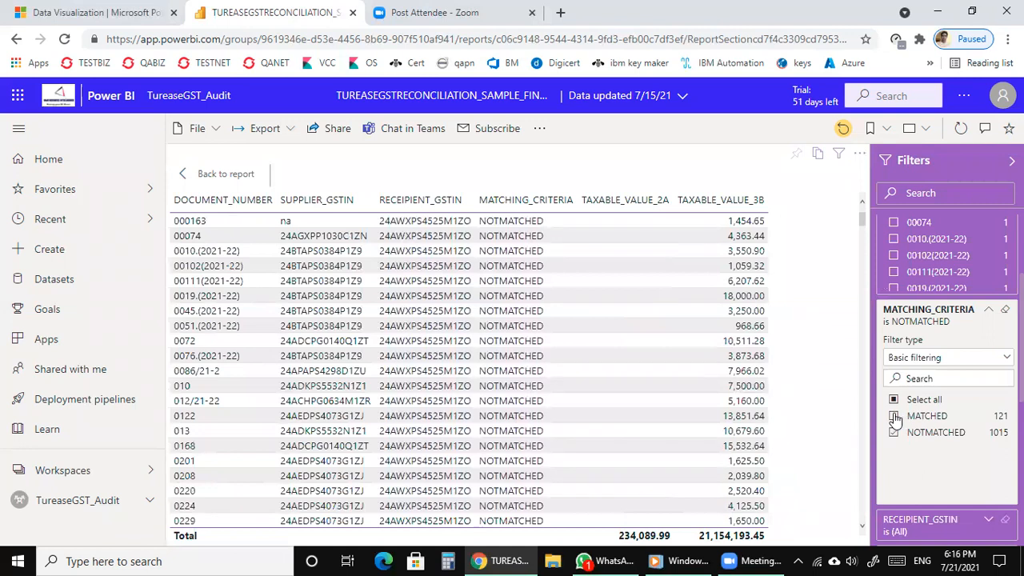
left_click(895, 416)
left_click(895, 416)
left_click(894, 417)
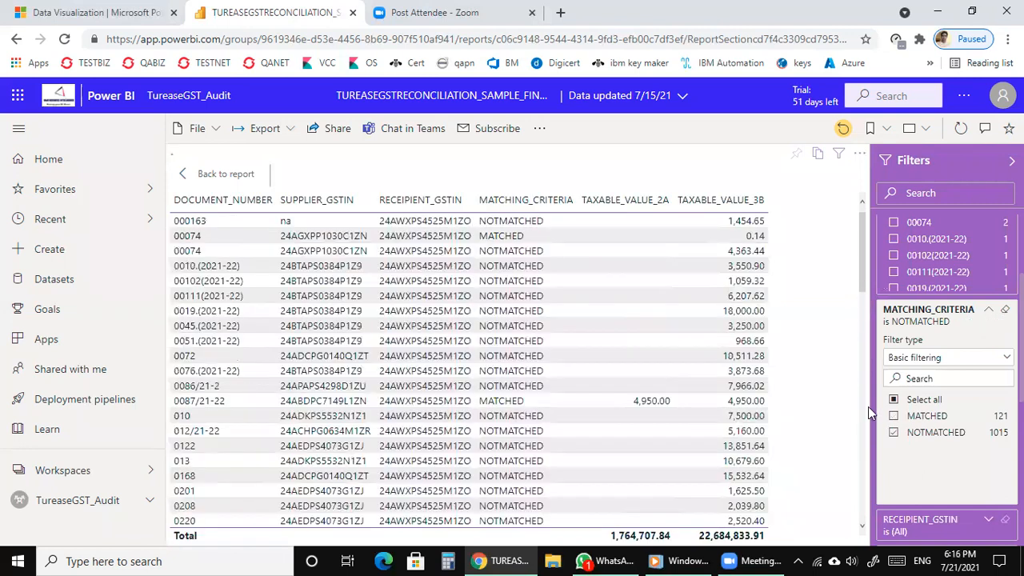
left_click(895, 417)
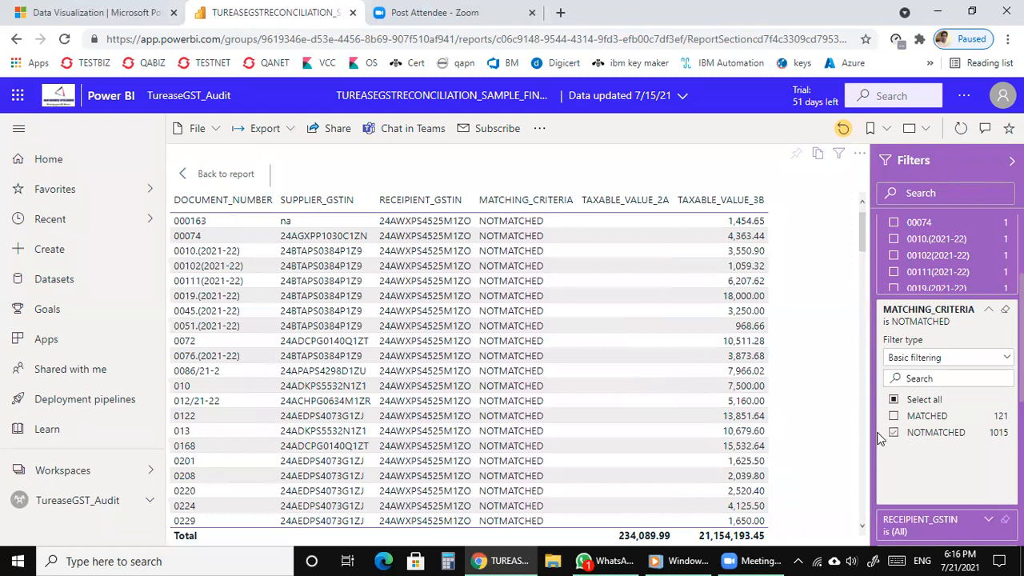
left_click(893, 432)
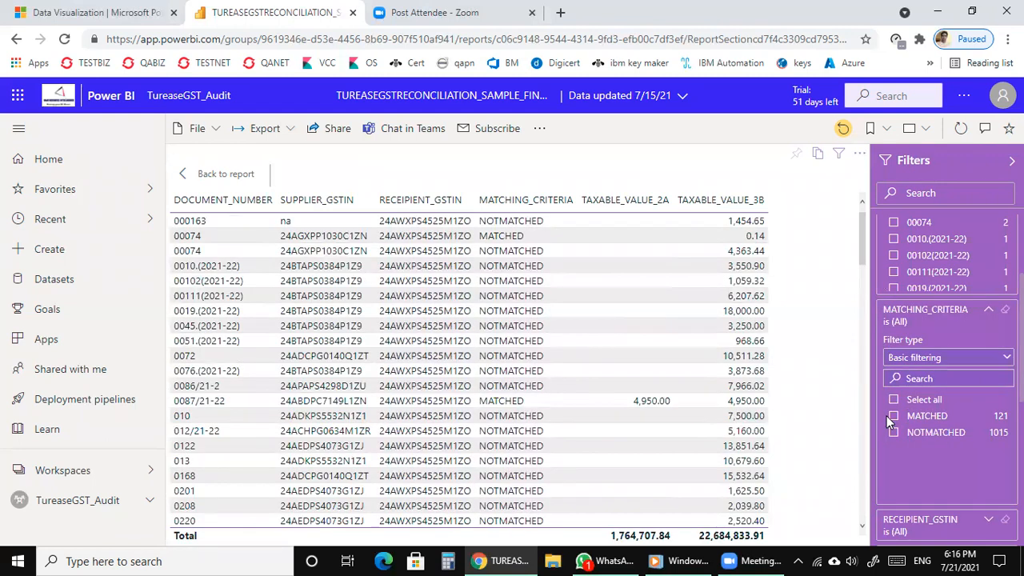
left_click(894, 416)
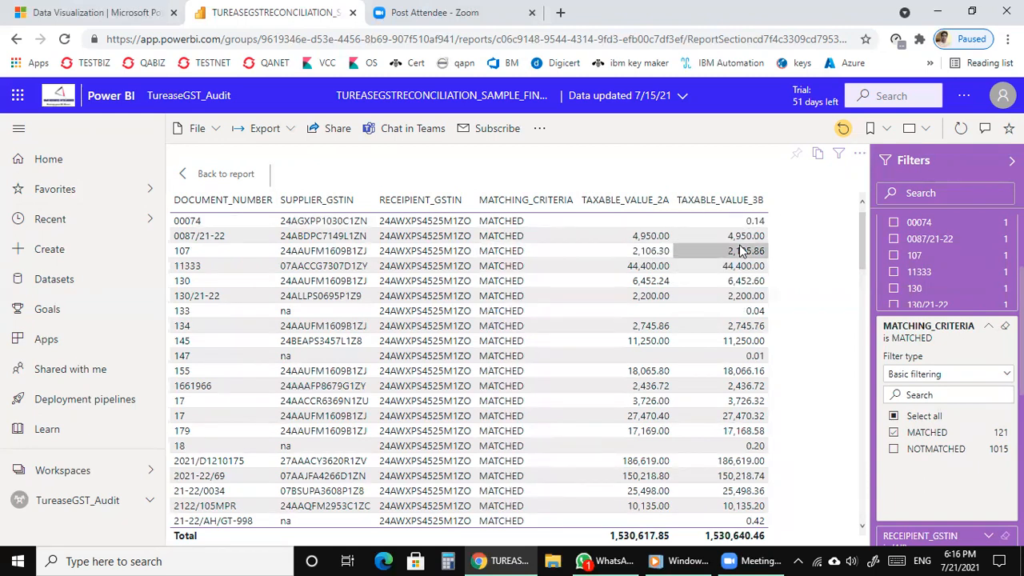
scroll(742, 250, "down", 15)
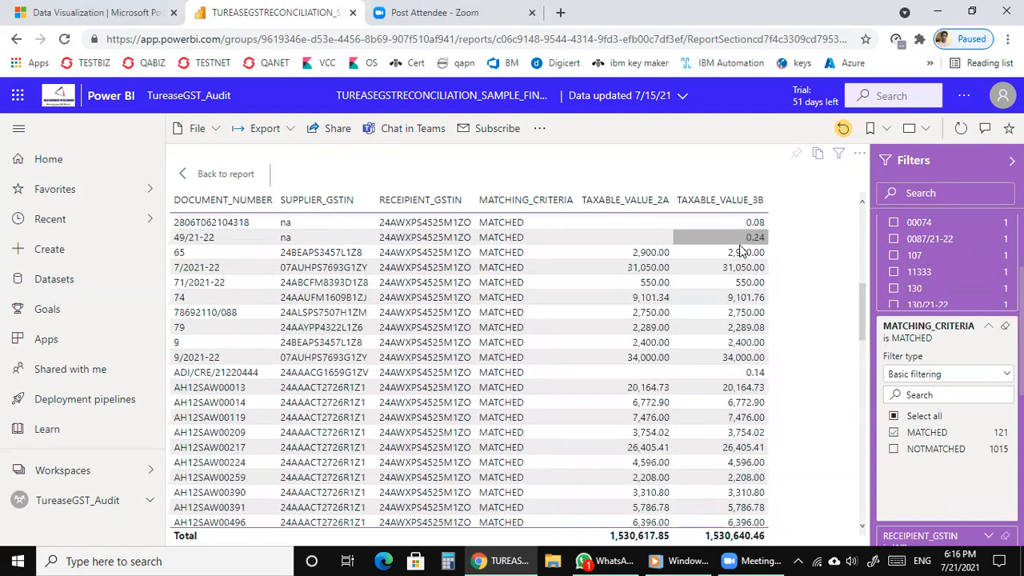
scroll(592, 296, "down", 5)
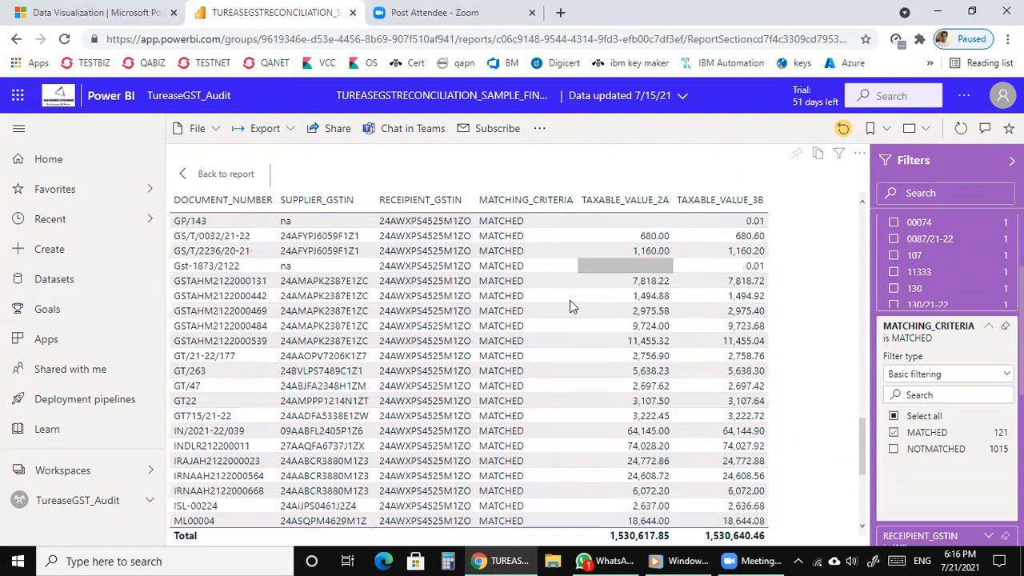
Step: Add NOTMATCHED to the audit table's MATCHING_CRITERIA filter, review the combined rows, and return to the AUDIT report page
scroll(552, 328, "up", 10)
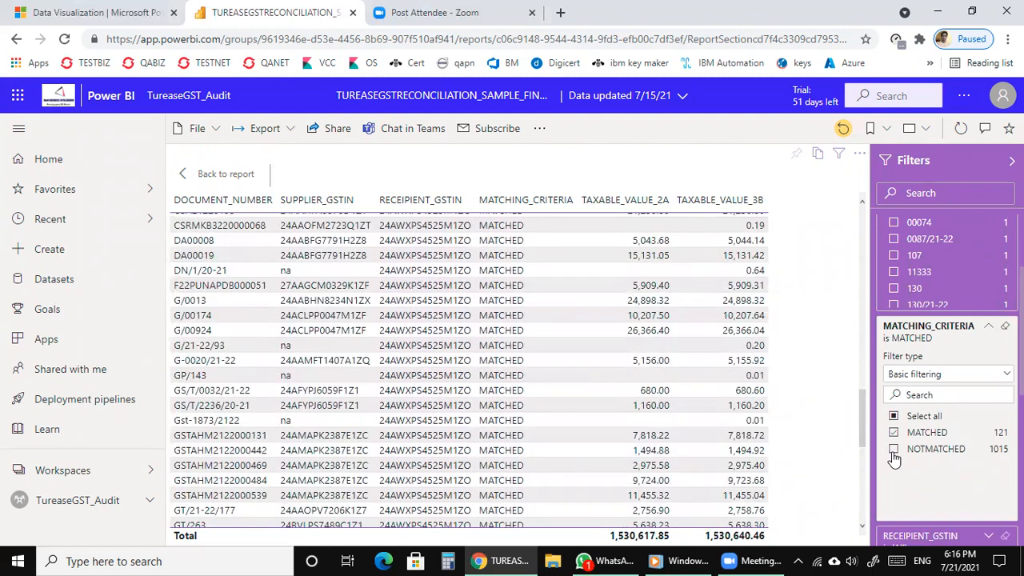
left_click(894, 451)
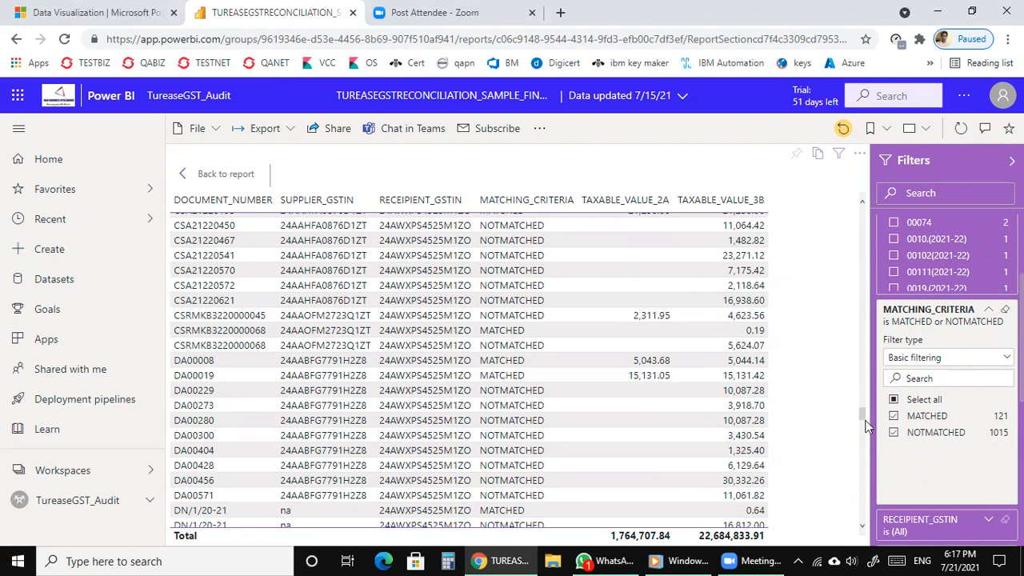
scroll(878, 418, "up", 2)
scroll(806, 393, "up", 2)
scroll(806, 392, "up", 10)
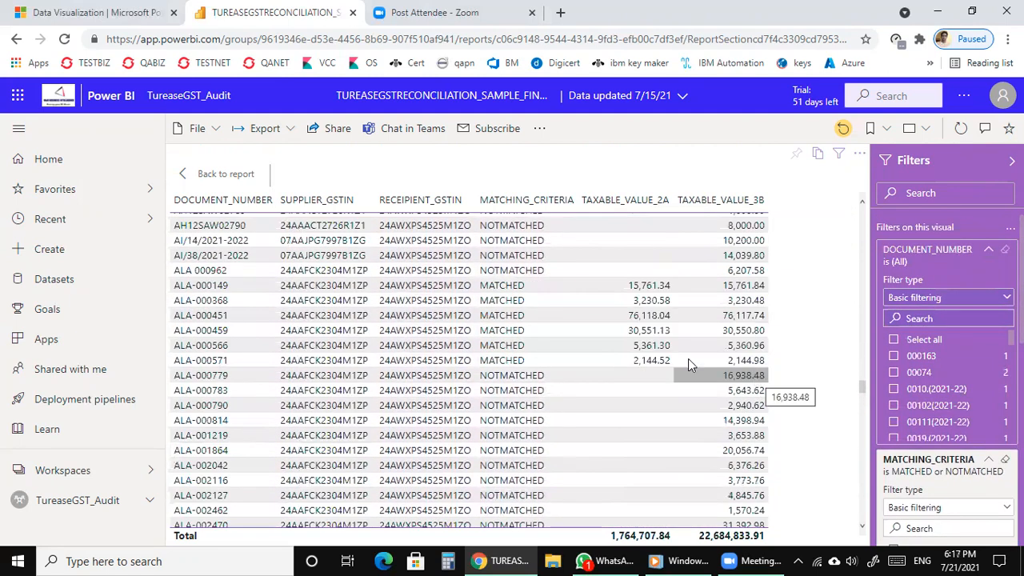
scroll(758, 384, "up", 7)
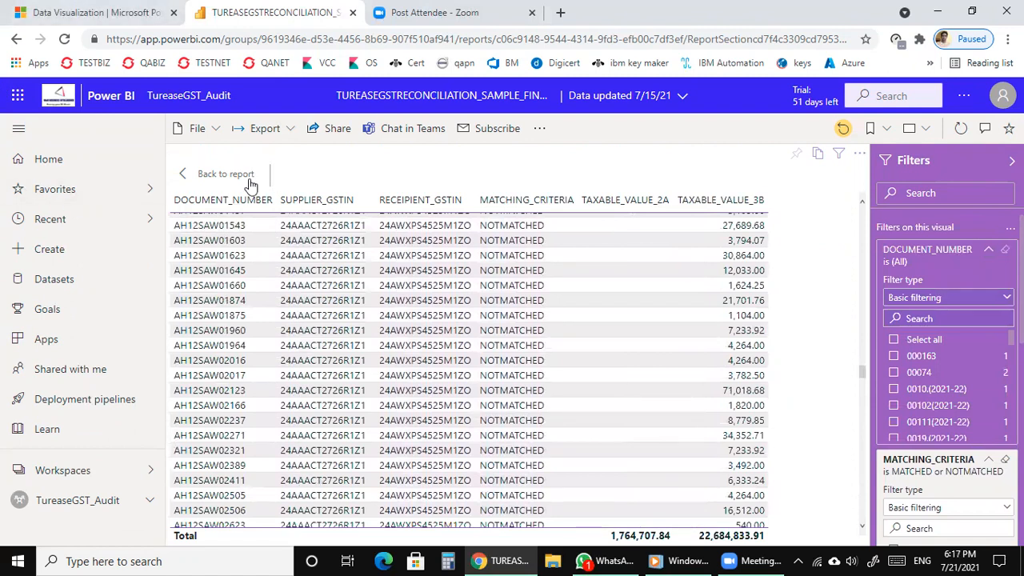
left_click(227, 174)
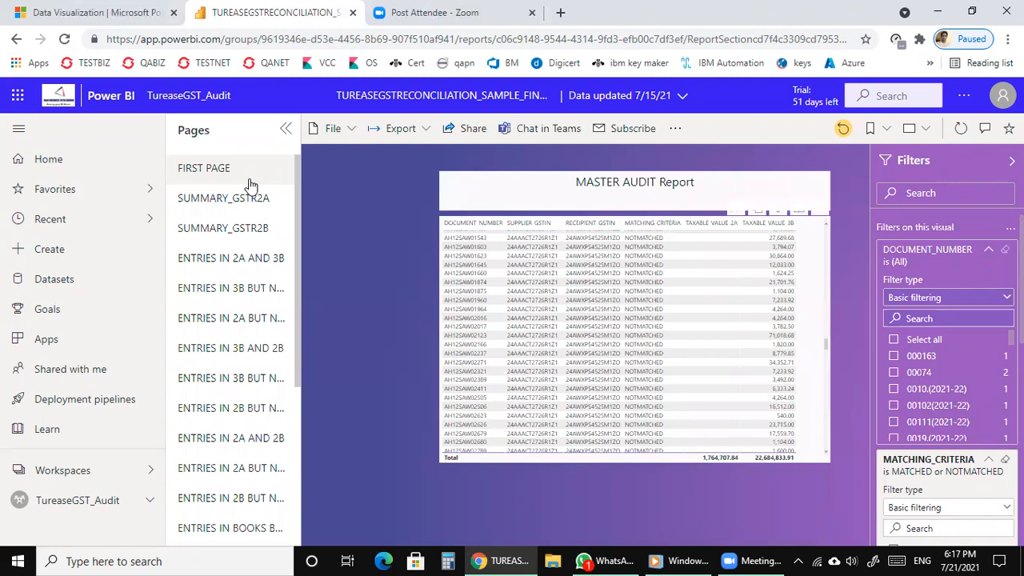
scroll(807, 386, "up", 7)
scroll(796, 250, "up", 2)
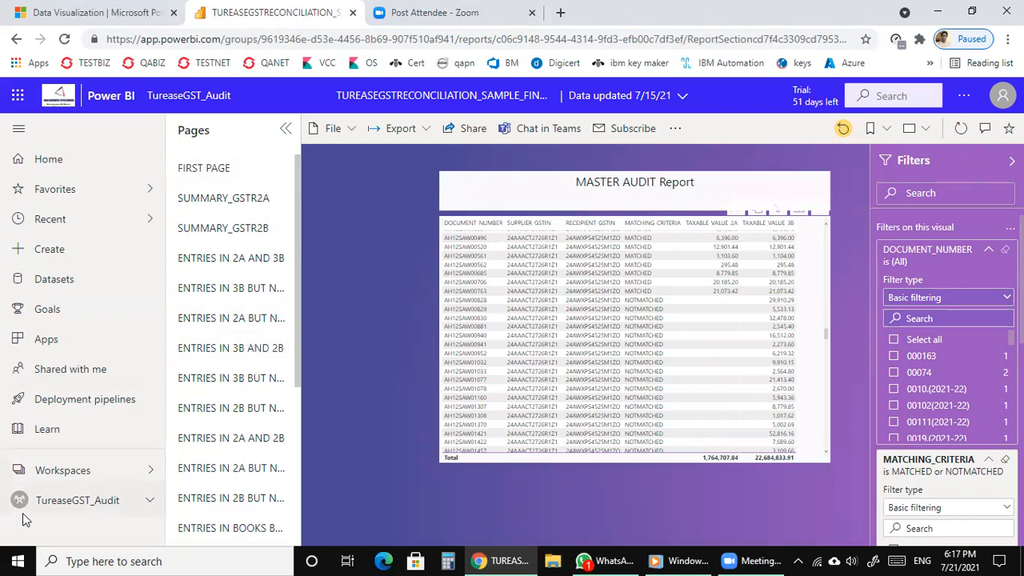
Step: Switch to the Tally_MIS_Practice workspace and open the finance_analytics_integeration _inventory (1) report
left_click(89, 473)
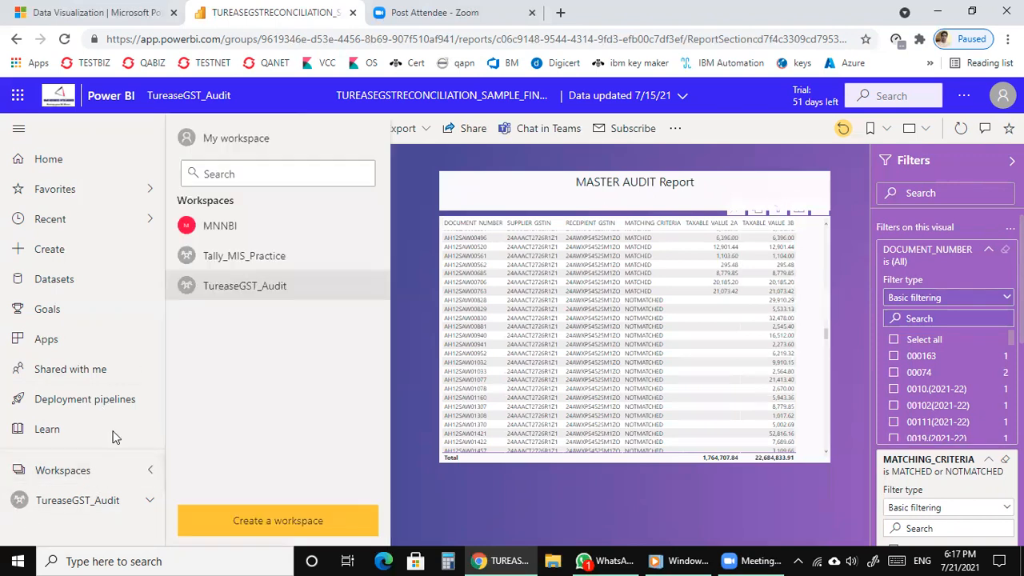
left_click(100, 474)
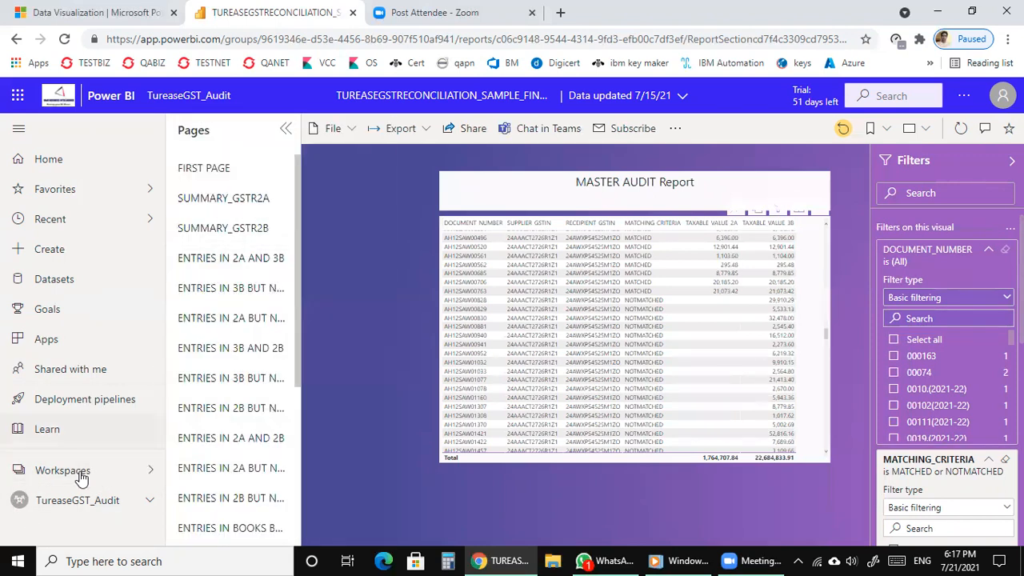
left_click(260, 261)
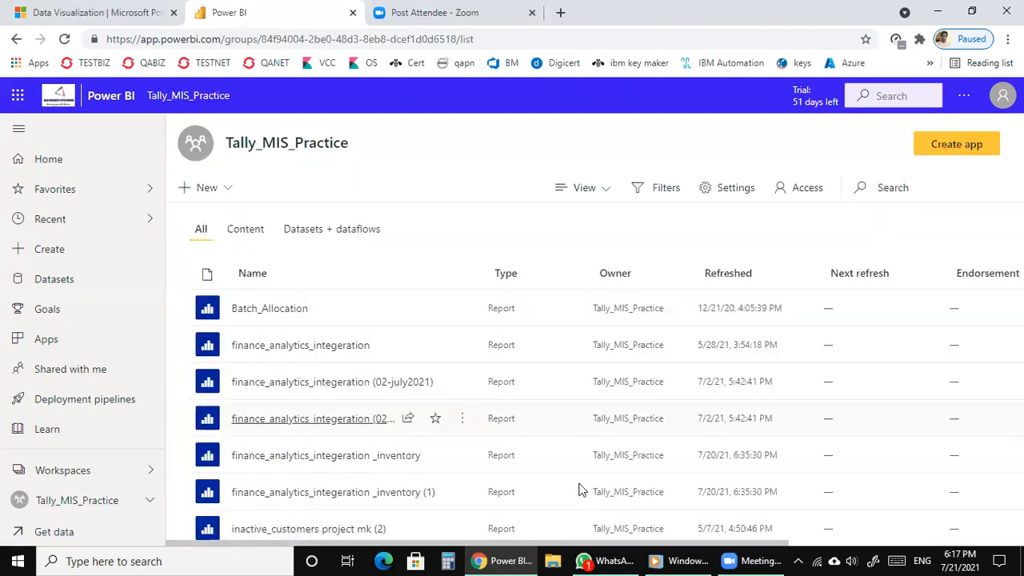
left_click(356, 492)
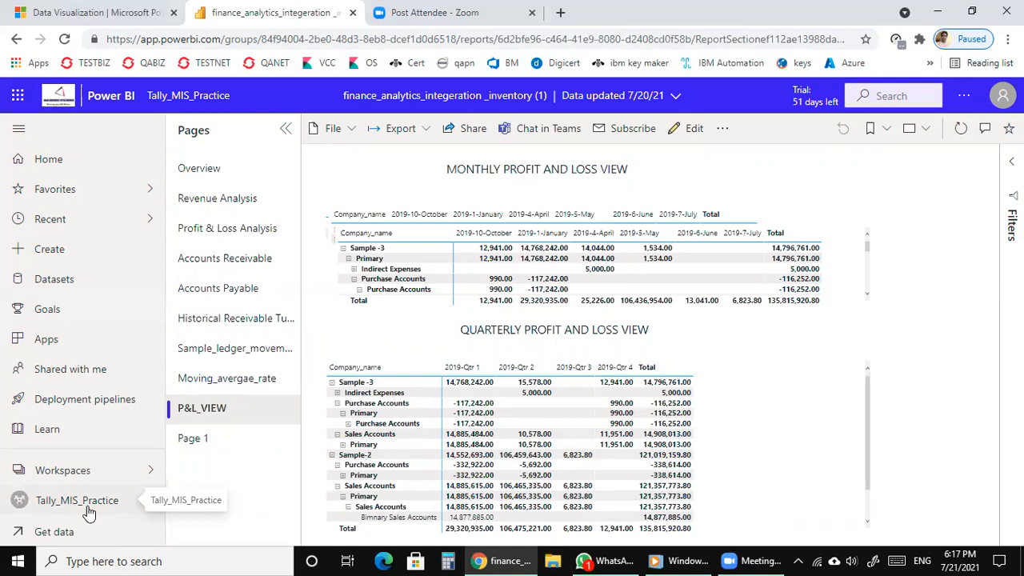
left_click(88, 501)
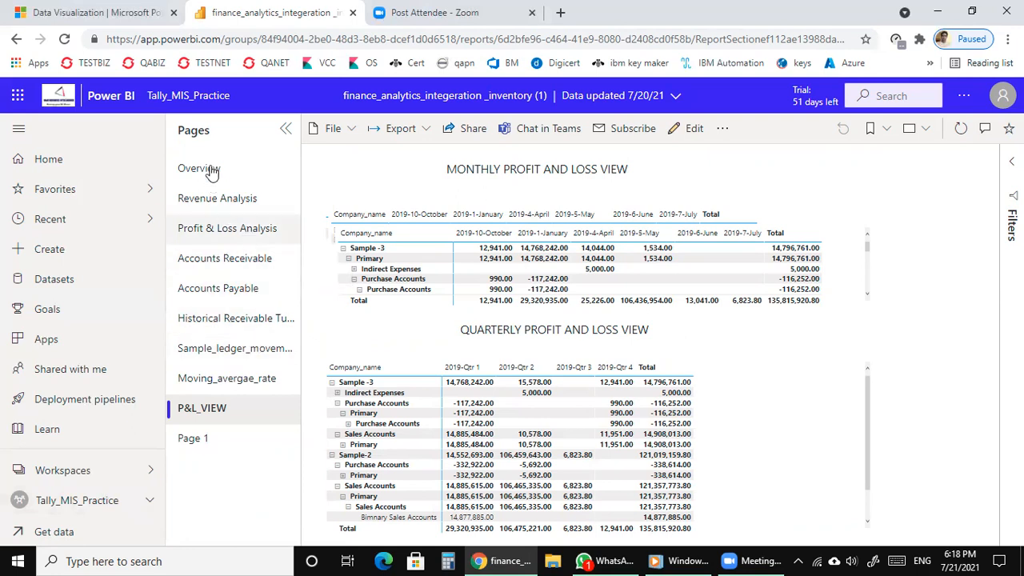
Step: Open the Overview page in edit mode and review the Revenue Analysis, Profit & Loss Analysis, Accounts Receivable and Accounts Payable pages
left_click_drag(212, 168, 235, 176)
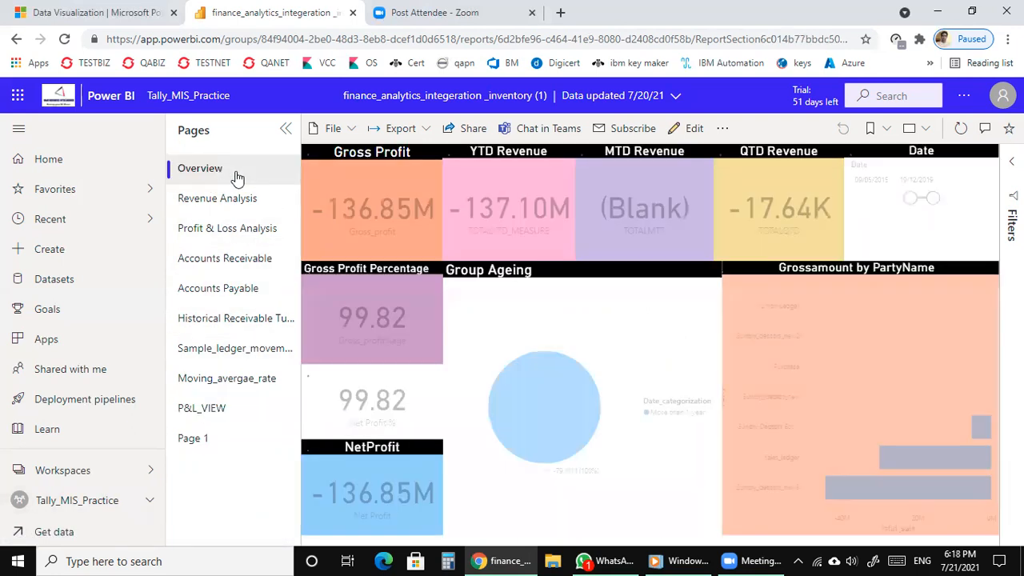
left_click(696, 131)
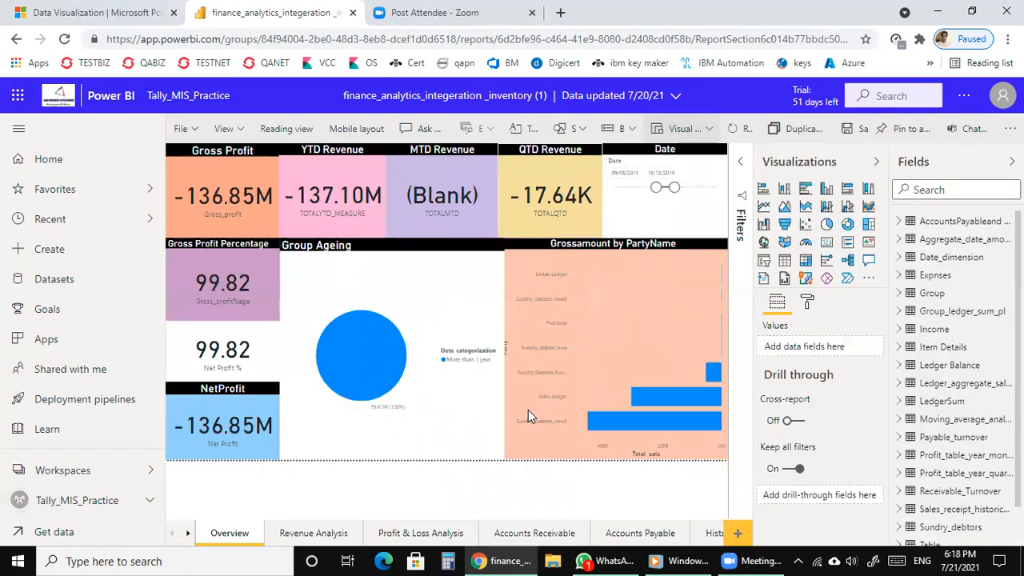
left_click(341, 534)
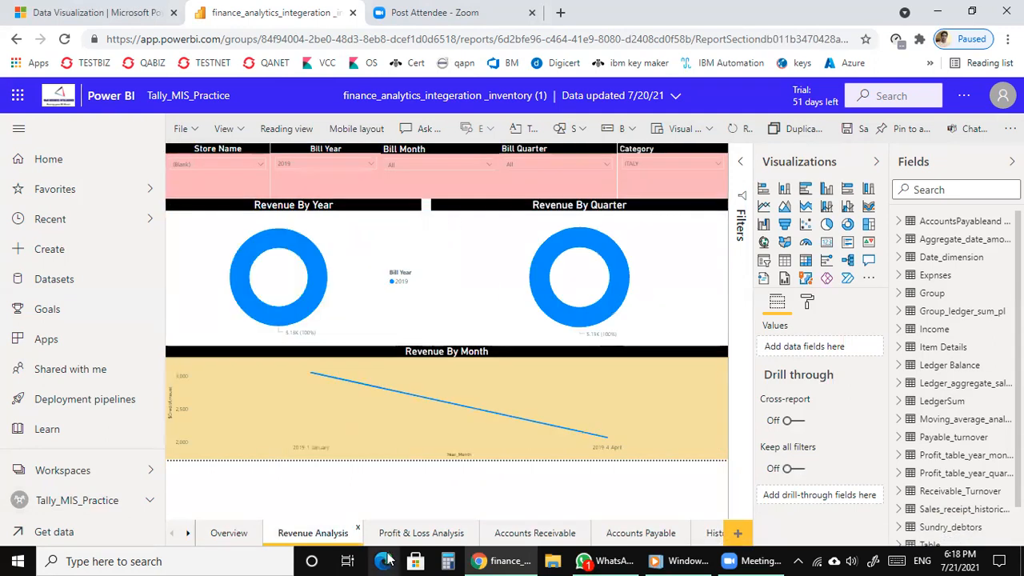
left_click(471, 542)
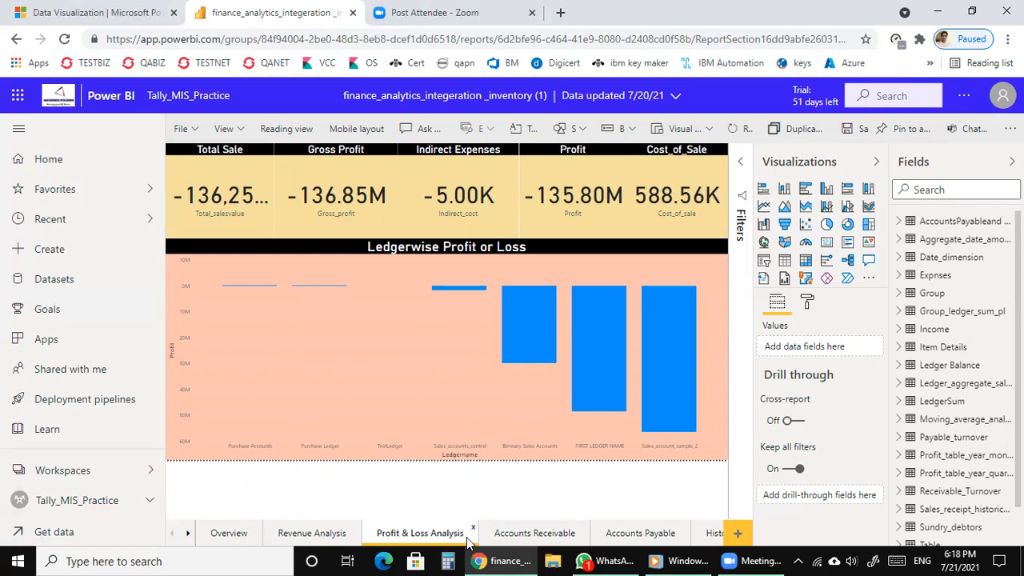
left_click(520, 534)
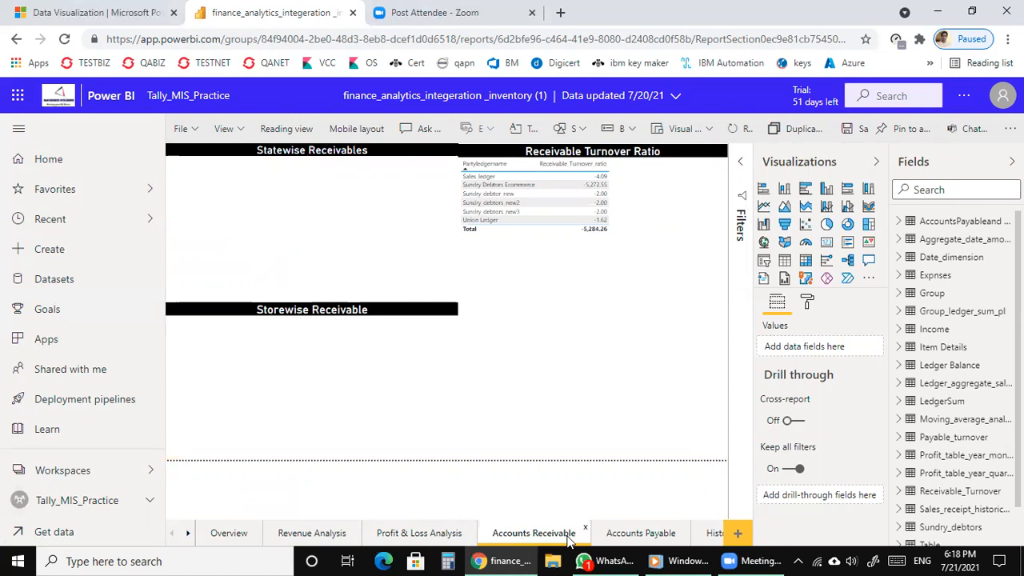
left_click(612, 534)
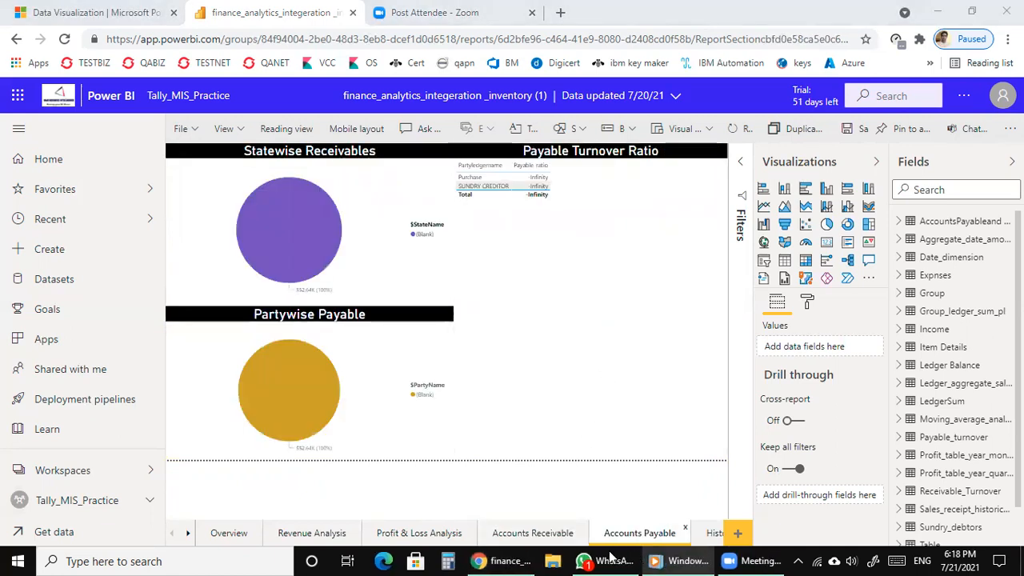
left_click(498, 537)
Step: Return to the Tally_MIS_Practice workspace content and open the ledger_balance_project_final___ report
left_click(80, 471)
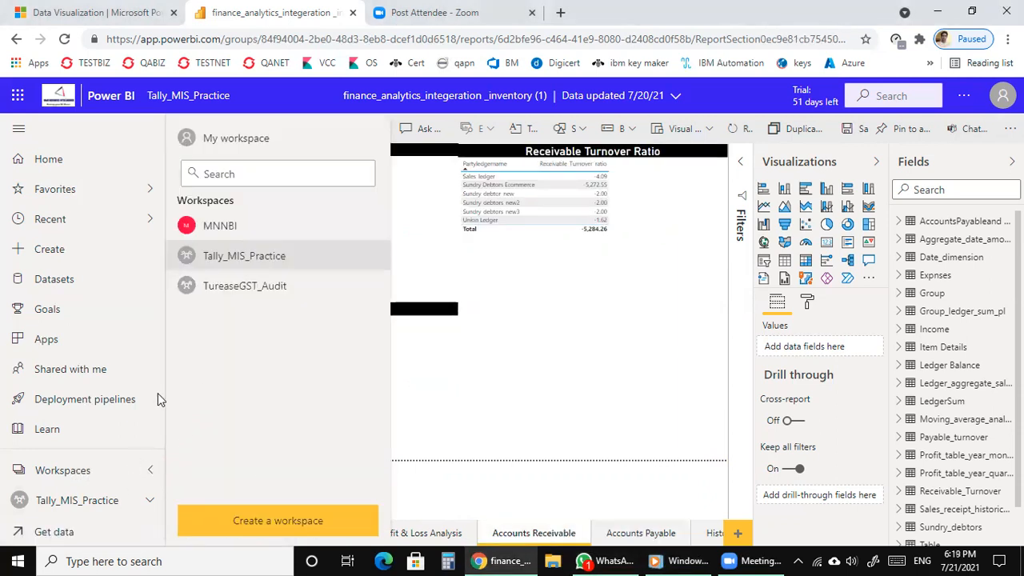
left_click(244, 257)
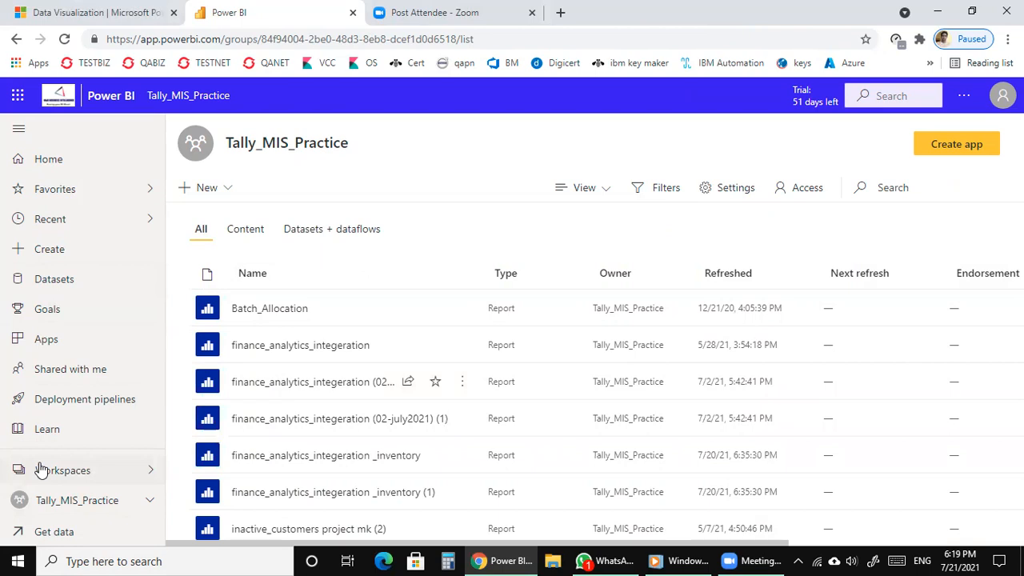
left_click(74, 479)
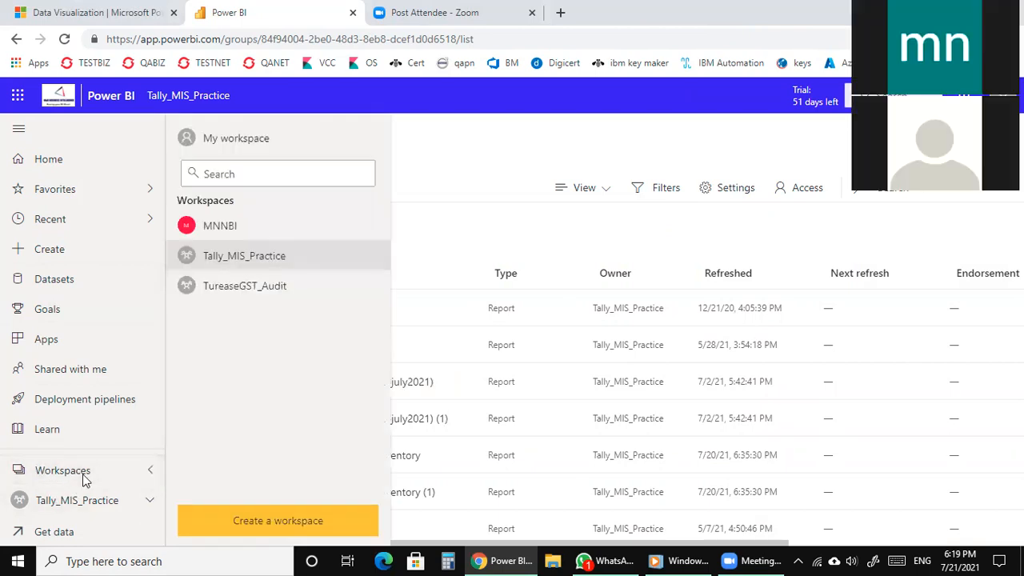
left_click(329, 257)
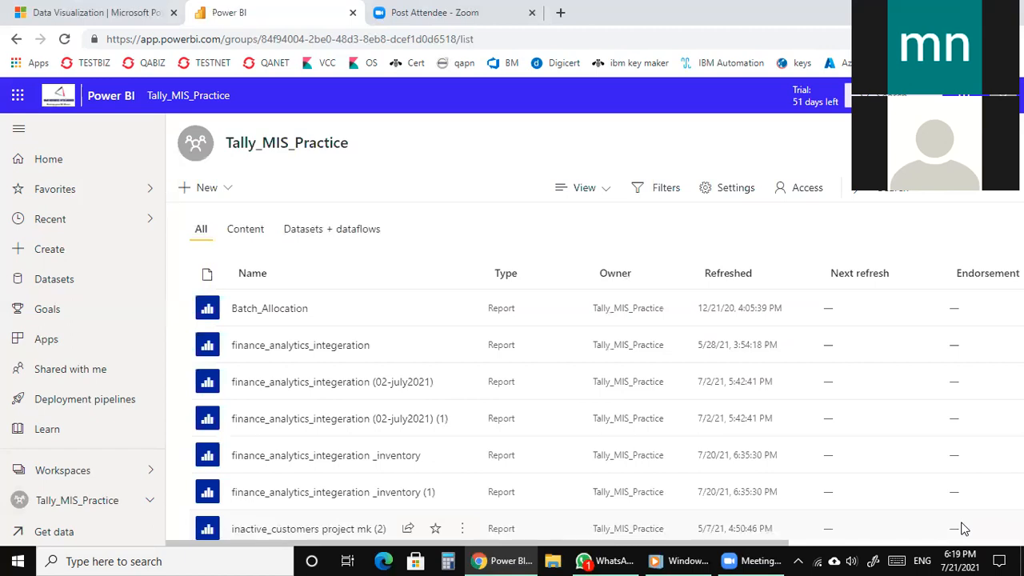
scroll(964, 528, "down", 2)
scroll(964, 528, "up", 2)
scroll(964, 528, "down", 2)
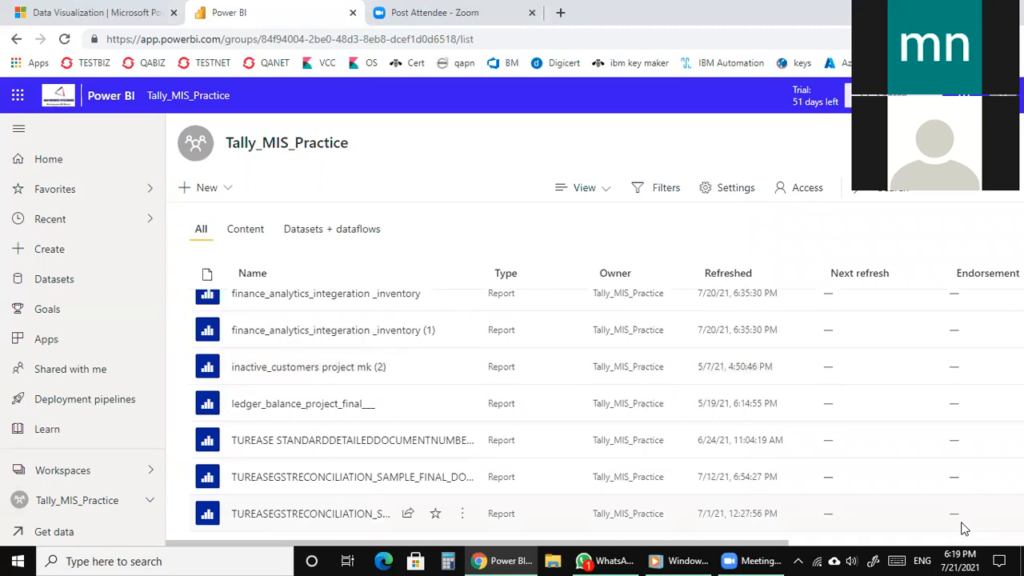
left_click(310, 408)
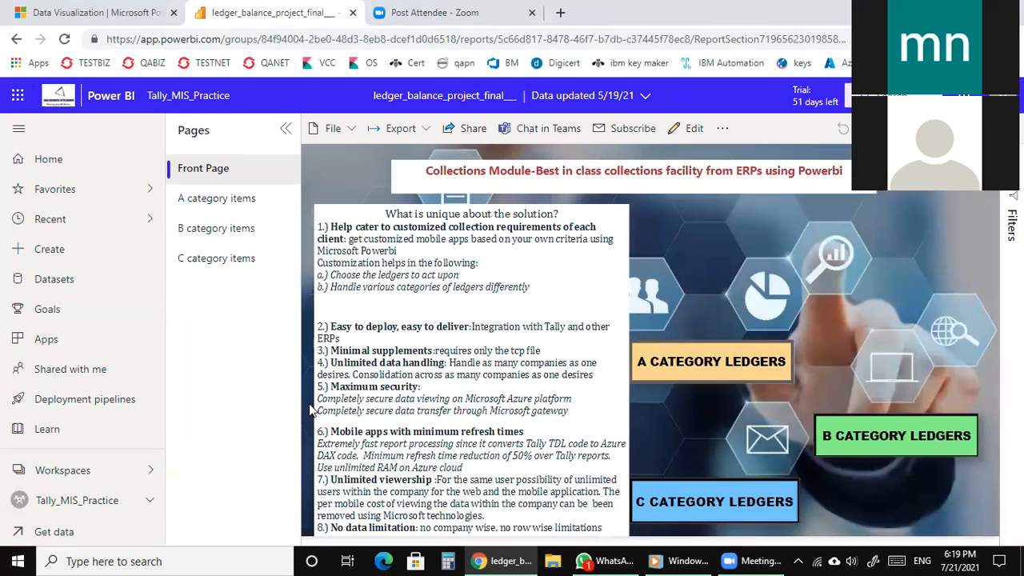
Step: Open the A category ledgers from the front page and review their customer, bill outstanding and bill history tables
left_click(231, 264)
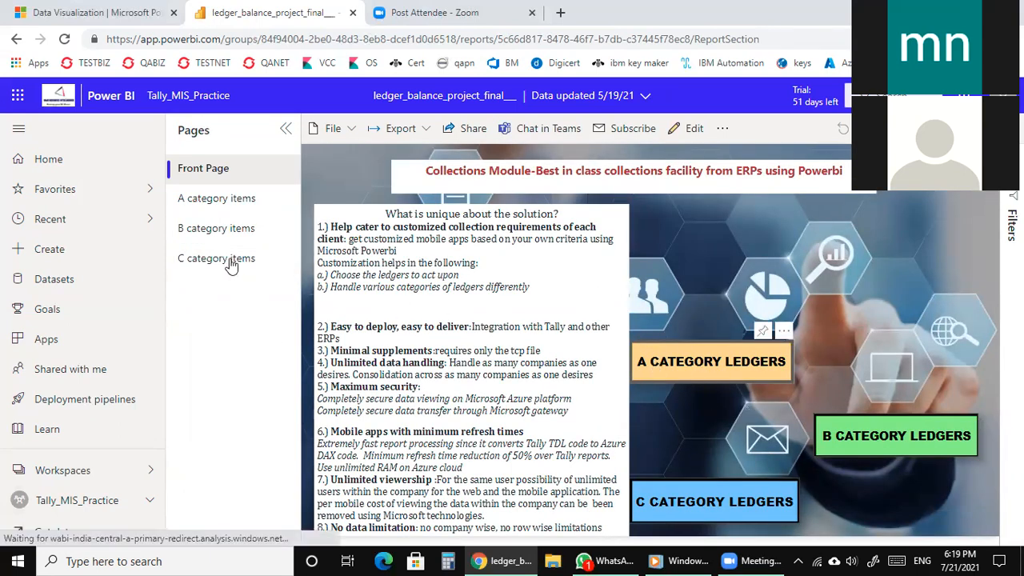
left_click(707, 364)
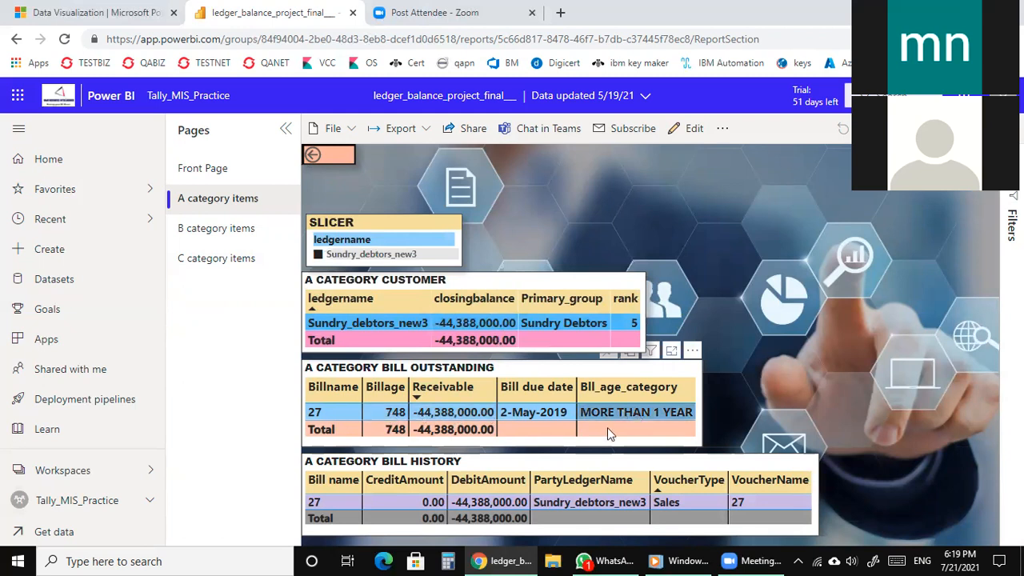
left_click(401, 478)
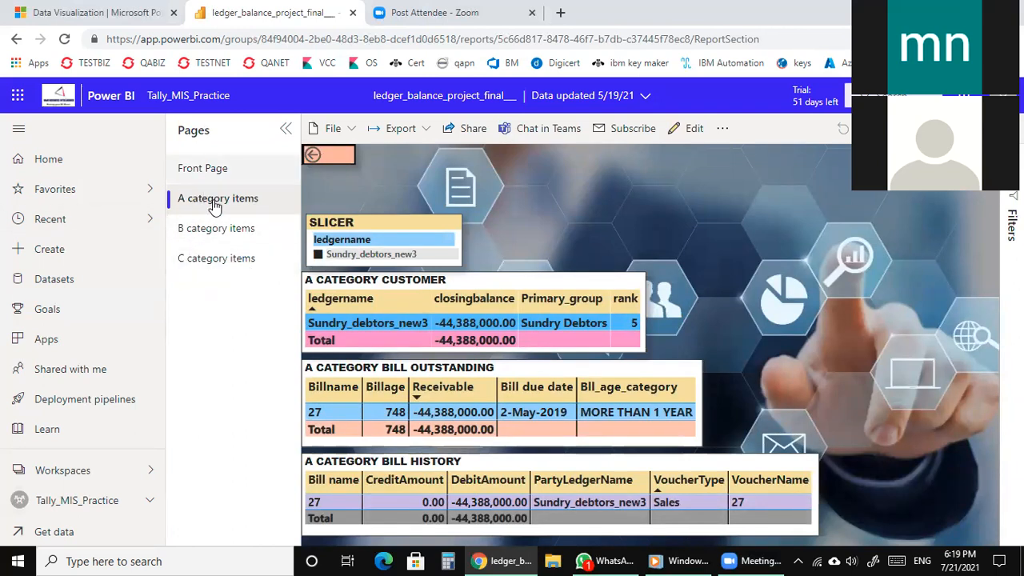
Step: Put the ledger balance report in edit mode and add a blank page, checking the A category items page for reference
left_click(693, 129)
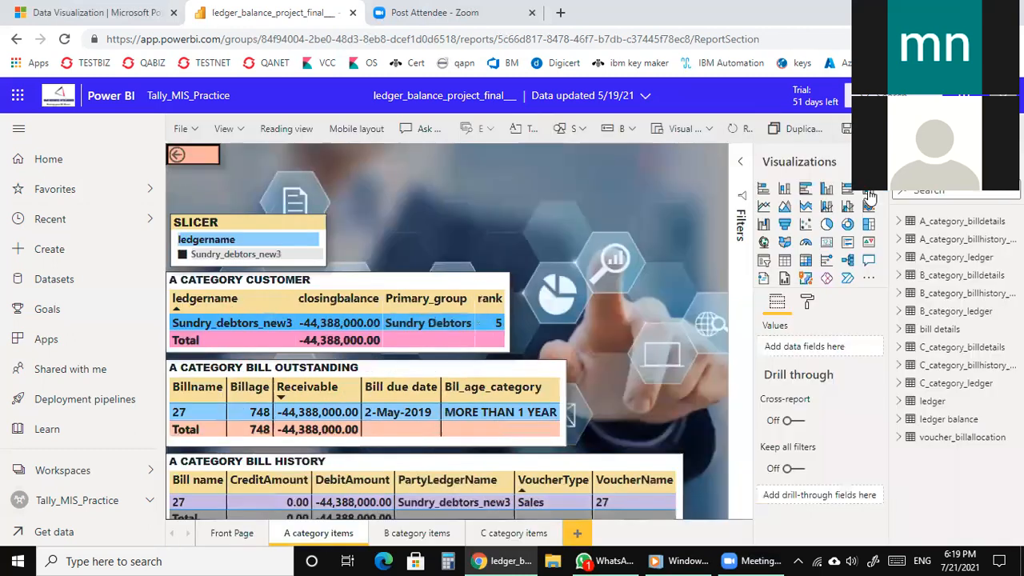
left_click(579, 530)
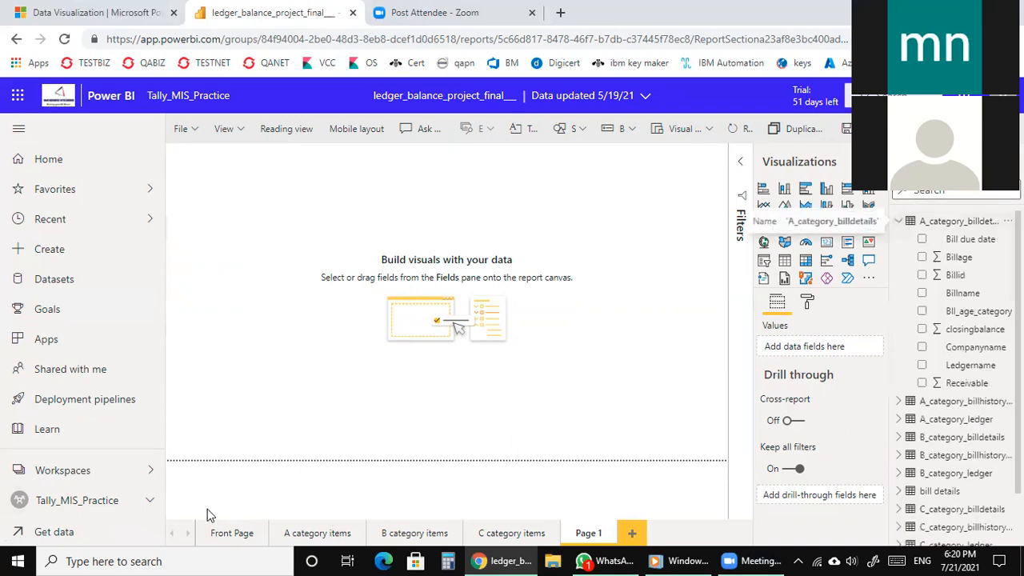
left_click(325, 536)
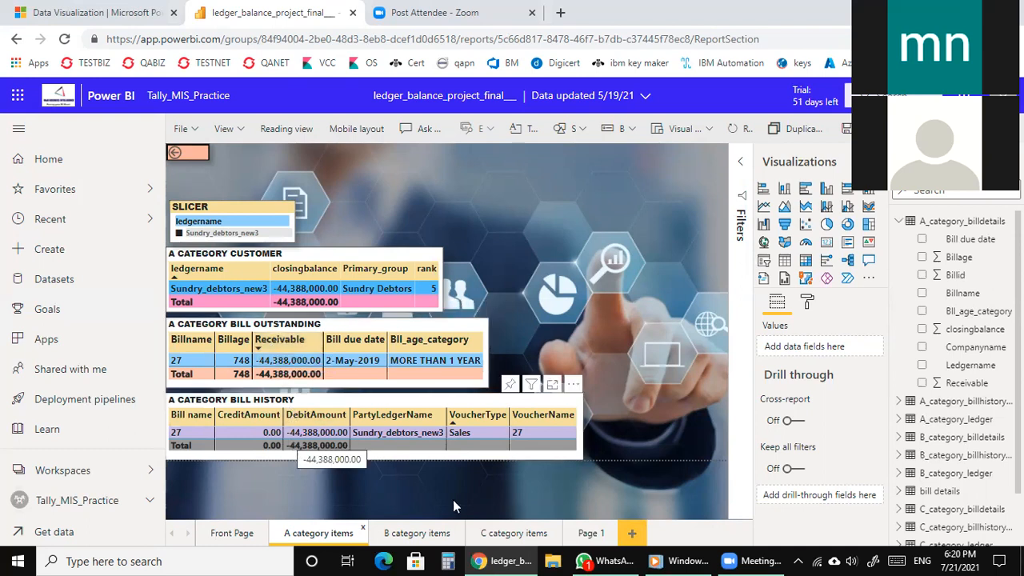
left_click(608, 534)
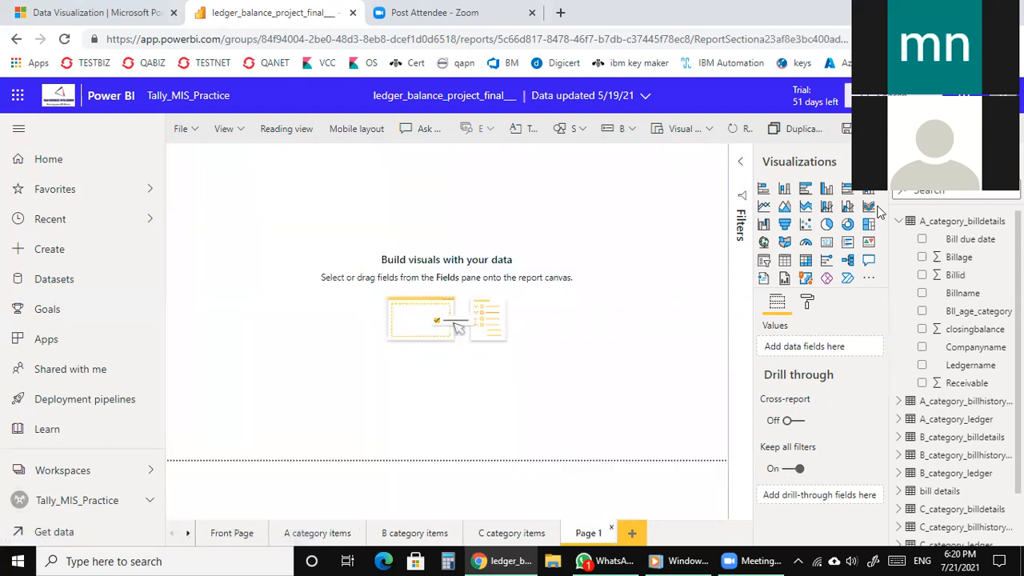
Step: Build a table on the blank page from A_category_billdetails with Bill due date, Billage, Billid, Bll_age_category and Receivable
left_click(899, 222)
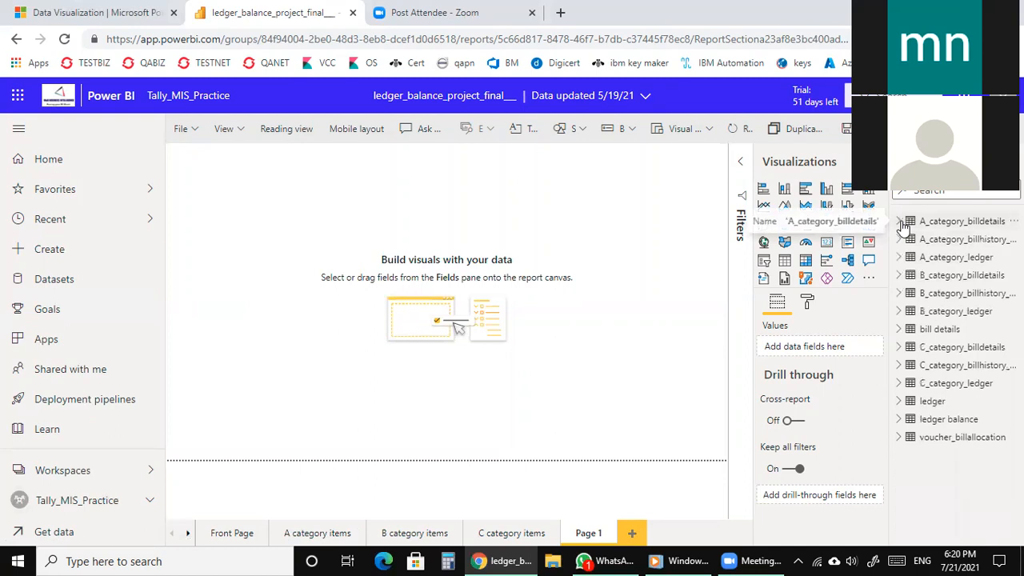
left_click(900, 222)
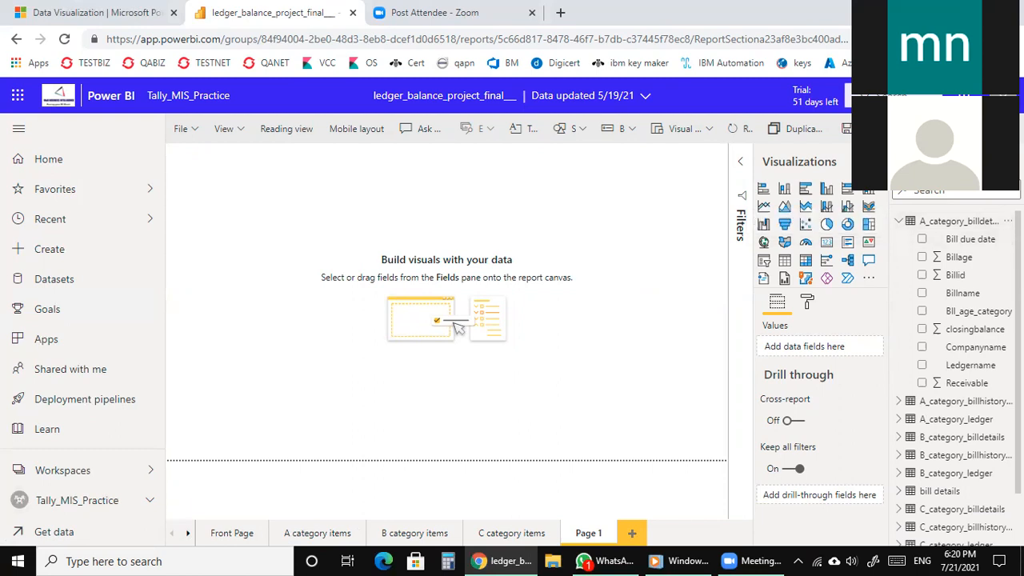
left_click(922, 239)
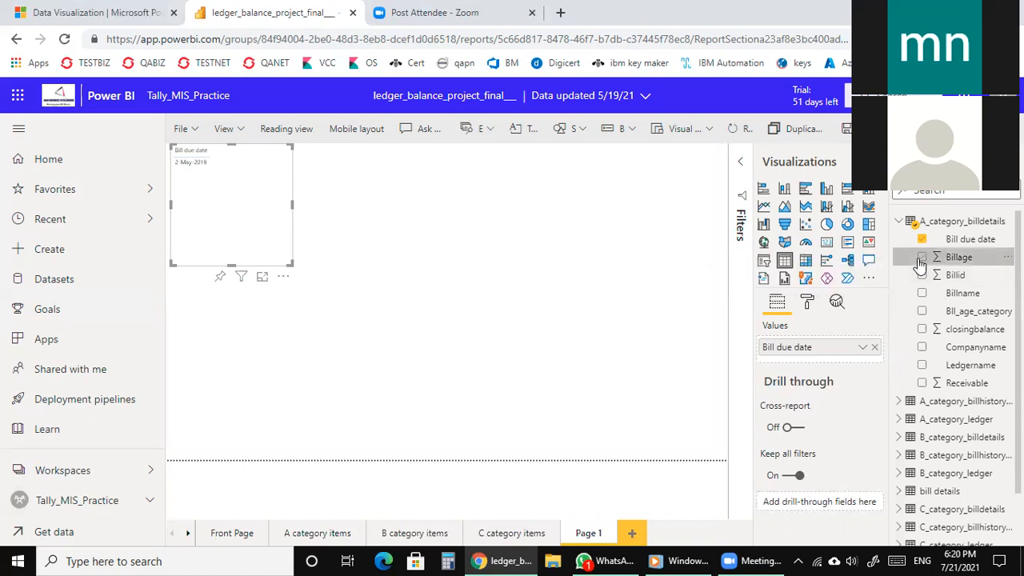
left_click(922, 257)
left_click(921, 275)
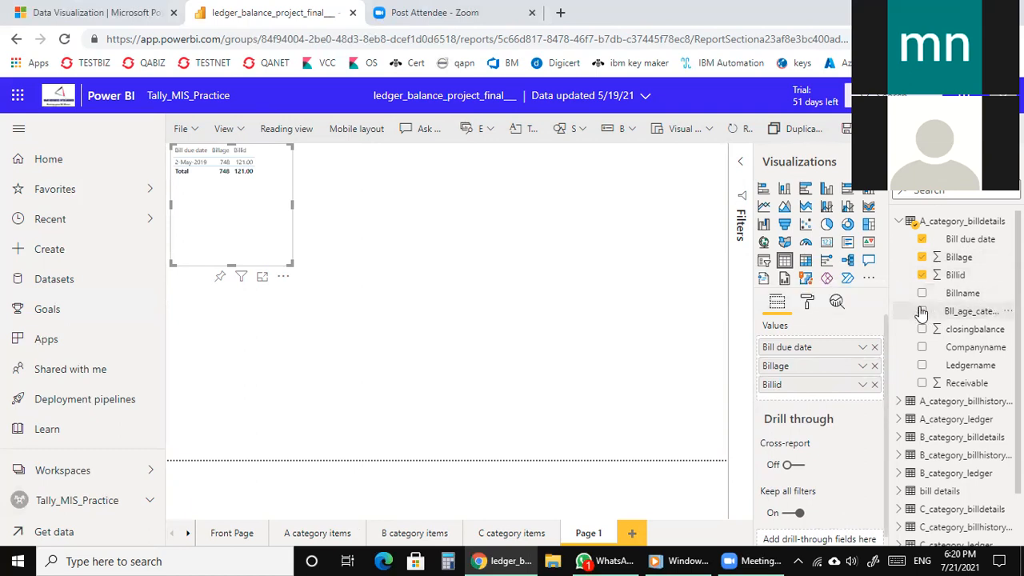
left_click(922, 311)
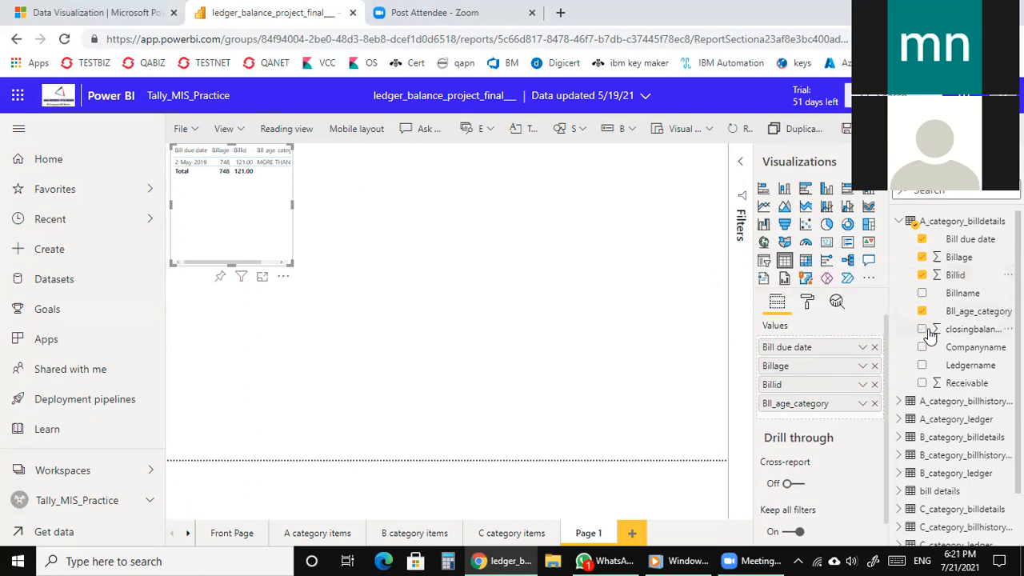
left_click(922, 384)
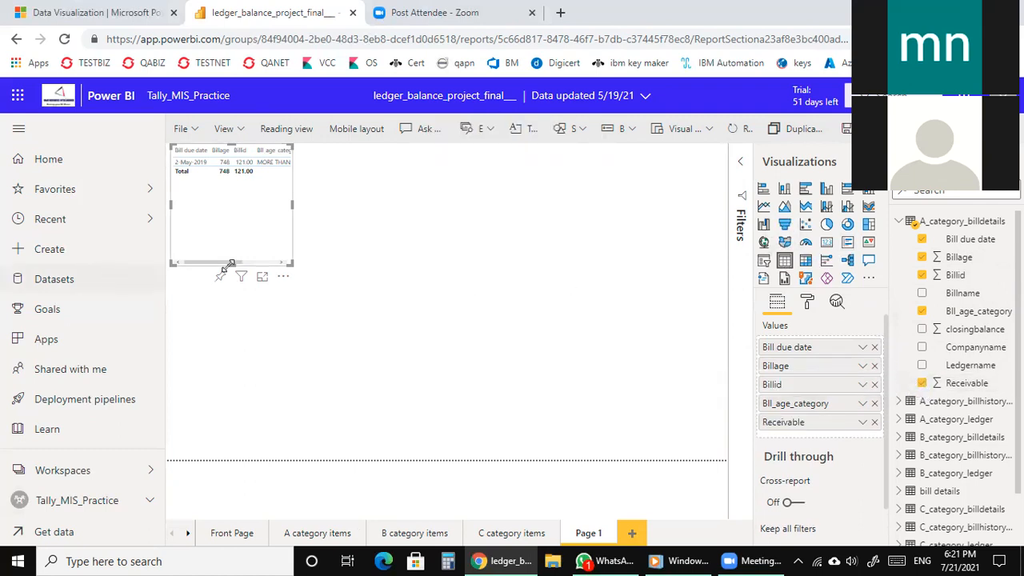
Step: Enlarge the new table in focus mode, add the Billname field, and return to the report's A category items page
left_click(267, 277)
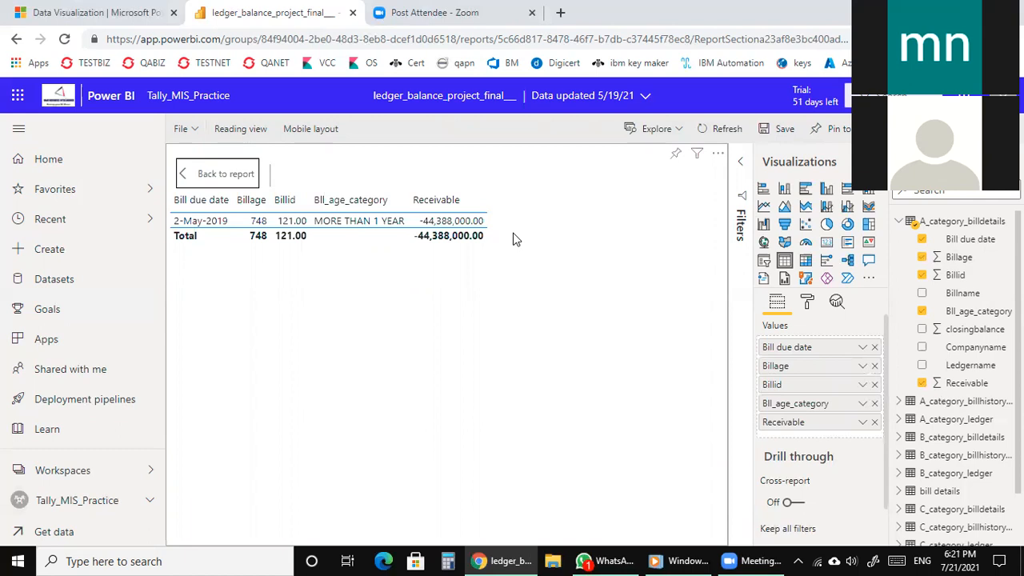
left_click(923, 295)
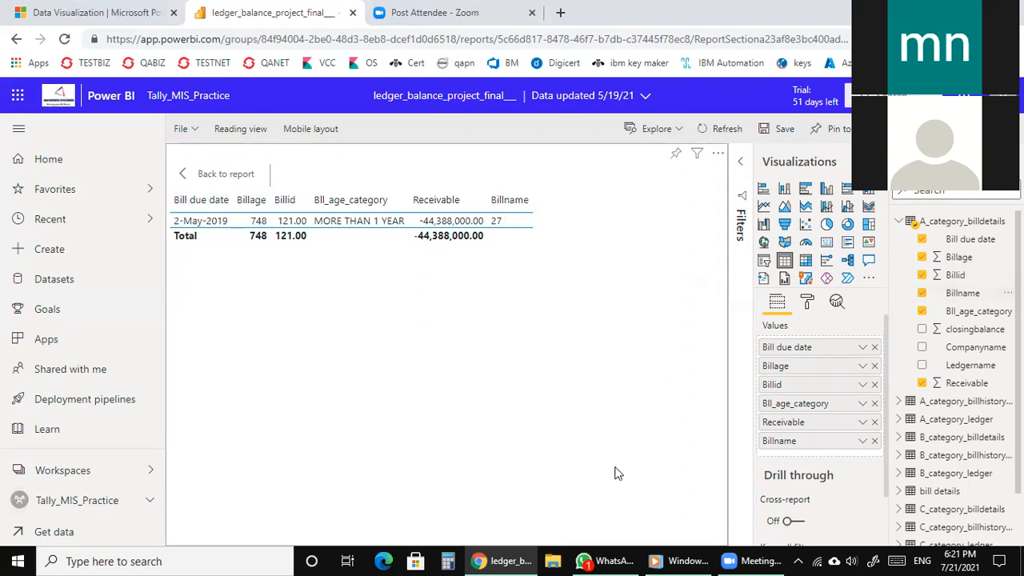
mouse_move(621, 560)
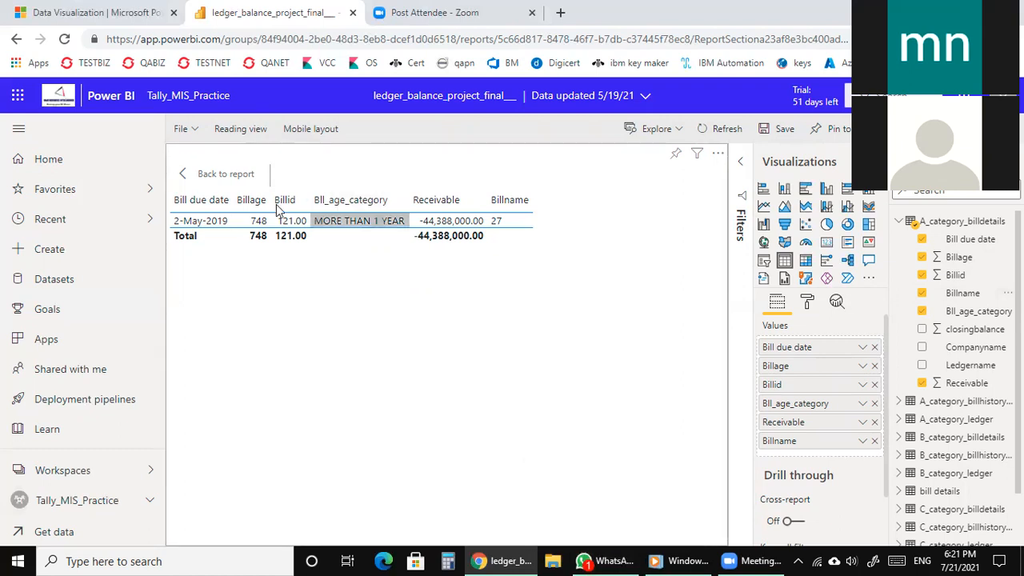
left_click(225, 175)
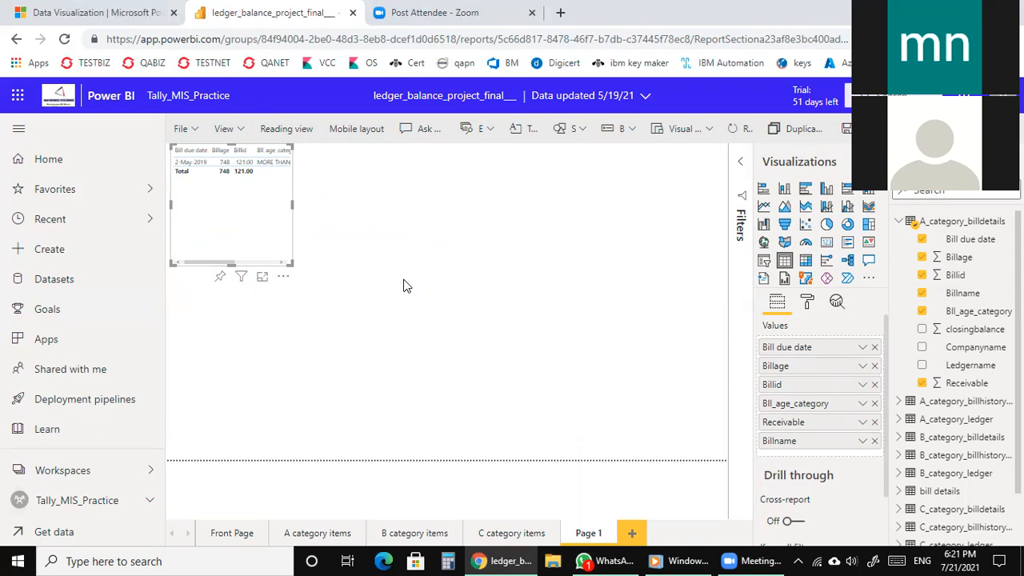
left_click(900, 224)
left_click(289, 534)
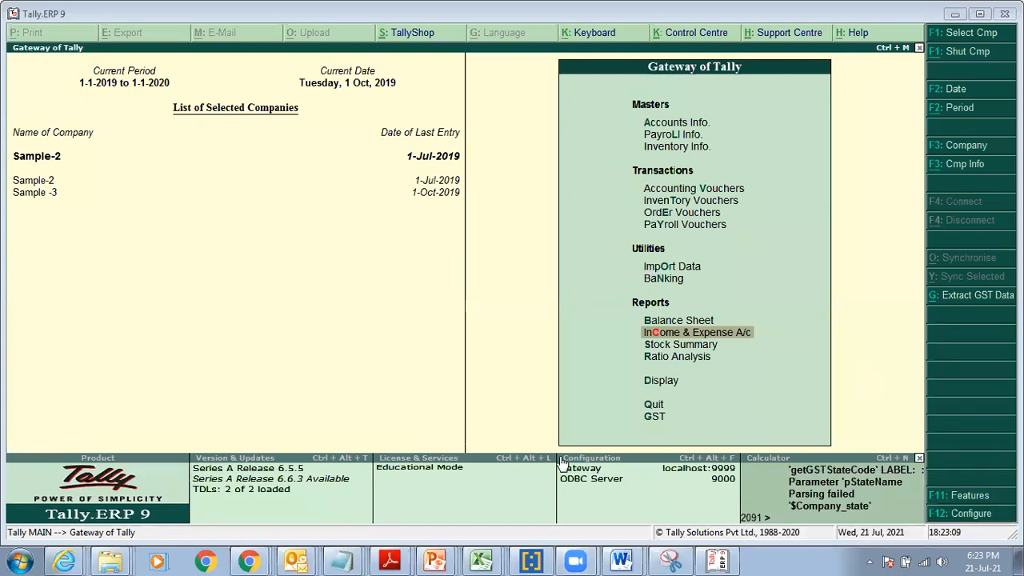
Step: In Tally.ERP 9, display the outstanding receivables statement for the Sundry Debtors group
mouse_move(249, 561)
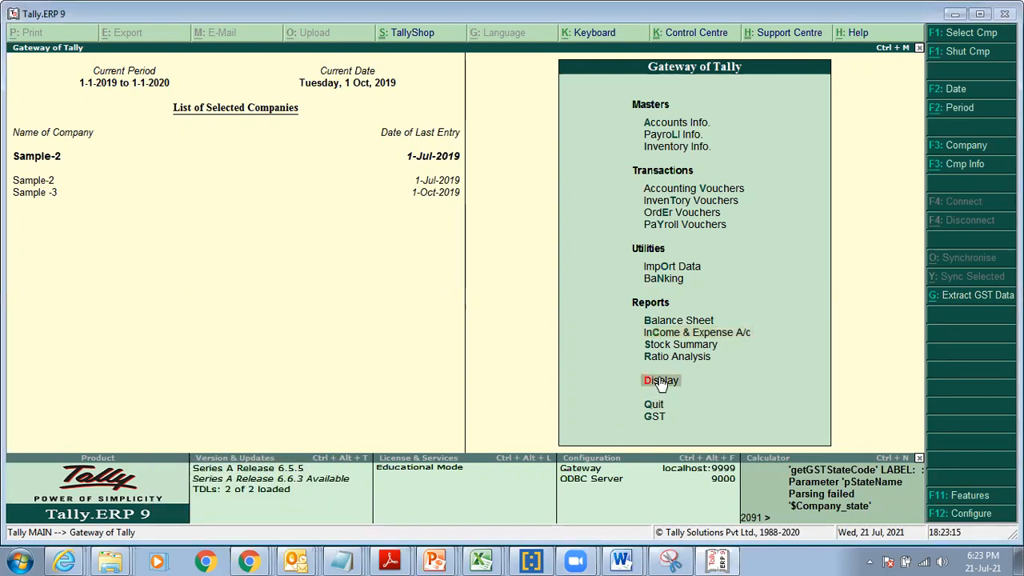
left_click(658, 379)
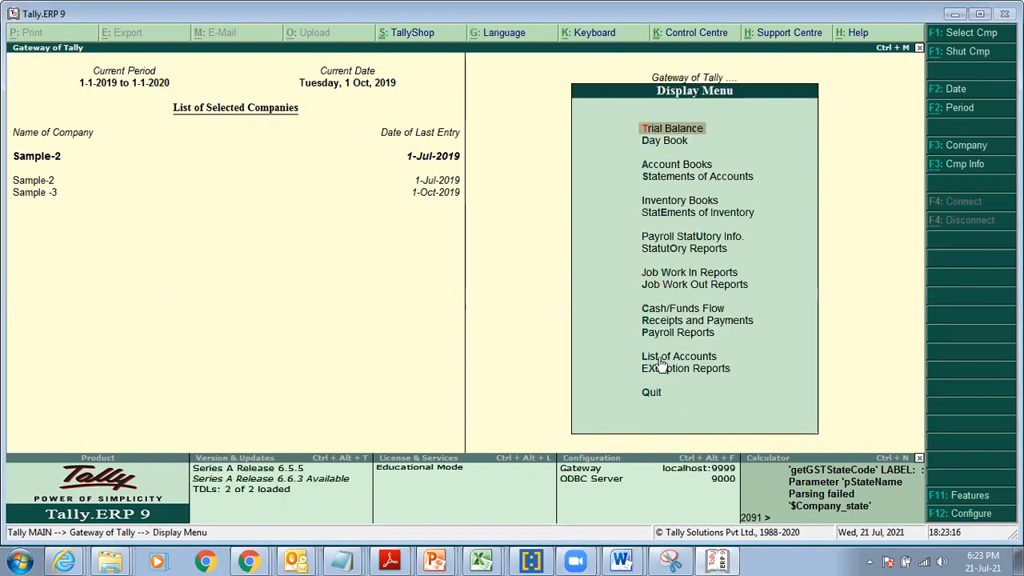
left_click(676, 177)
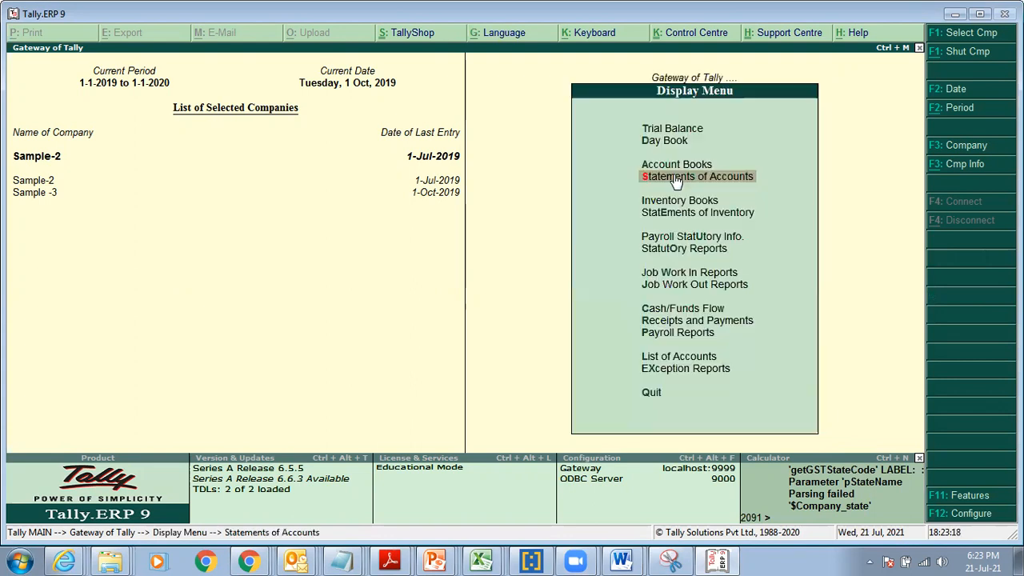
left_click(683, 228)
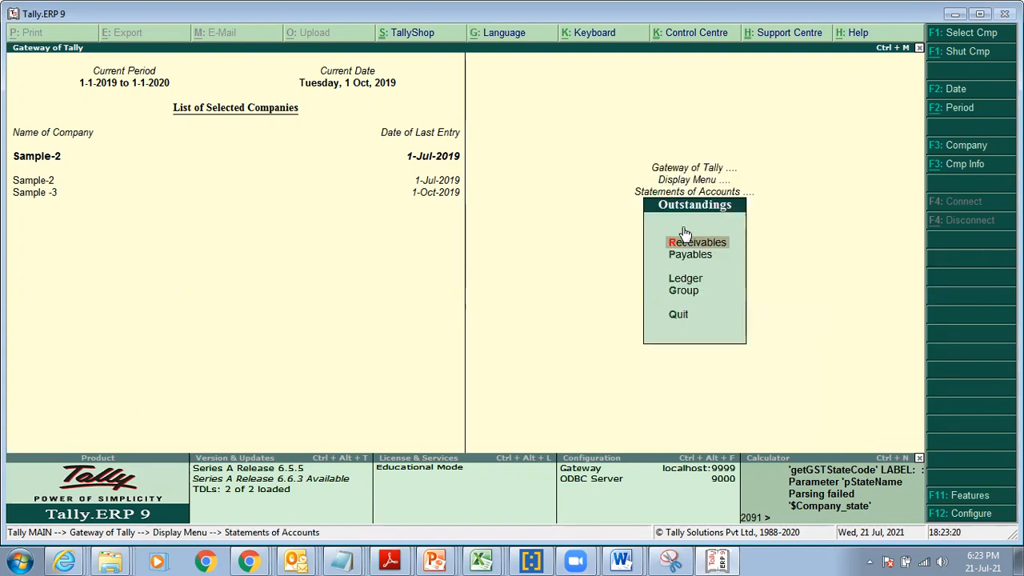
left_click(682, 242)
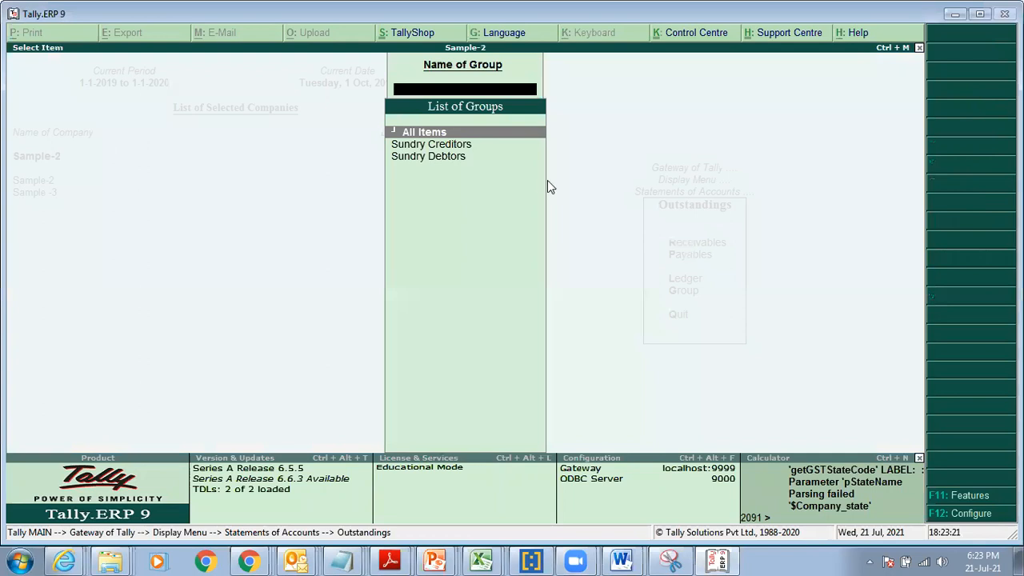
left_click(486, 159)
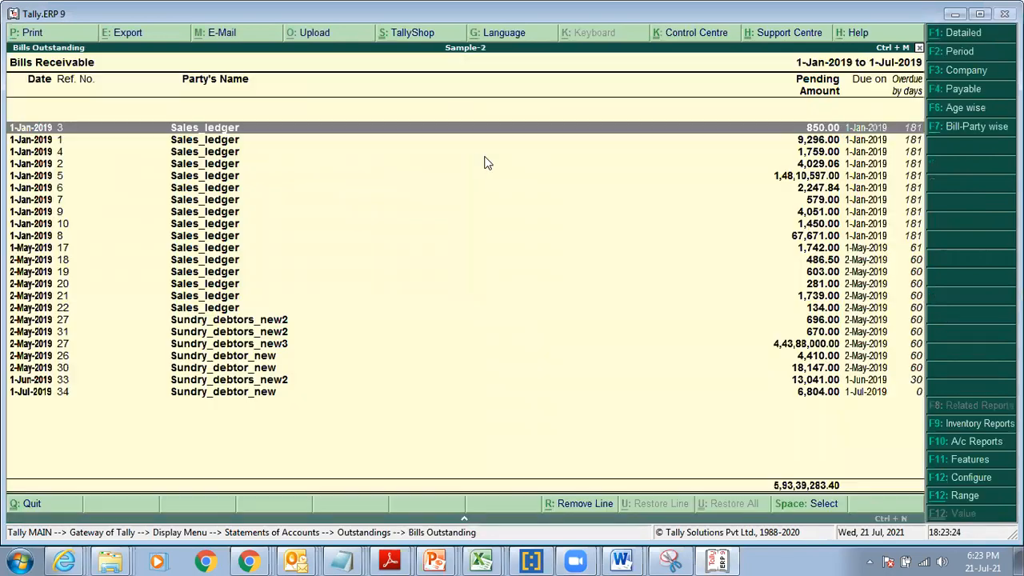
Step: Expand the Sales_ledger bills with reference numbers 4, 1 and 3 to review their vouchers and items
left_click(79, 154)
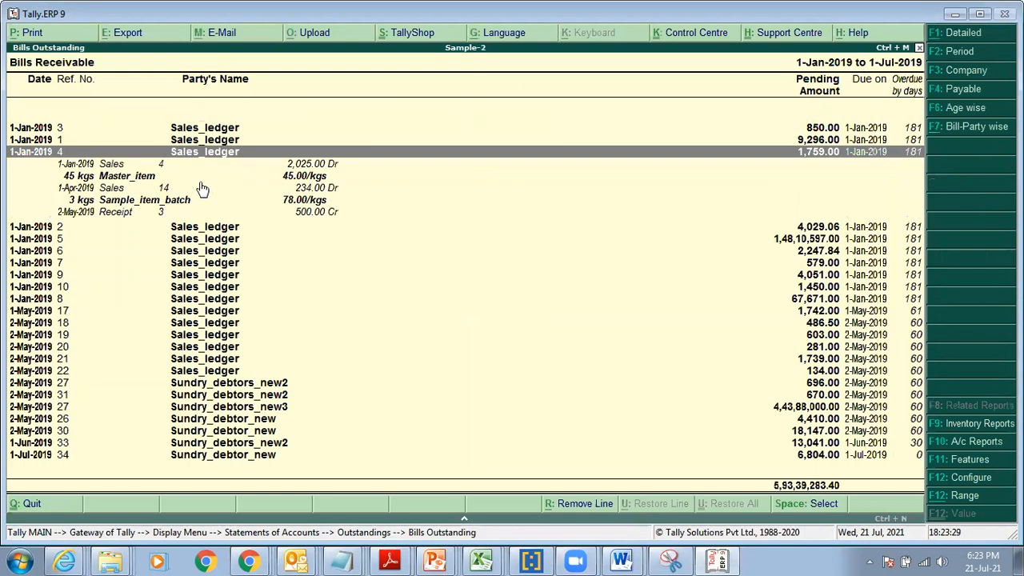
left_click(122, 145)
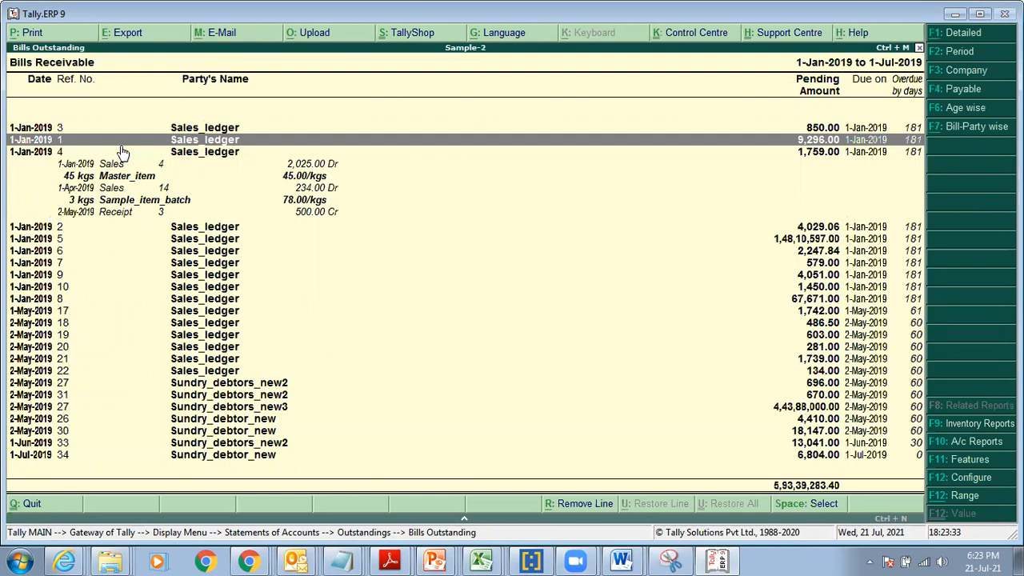
left_click(122, 146)
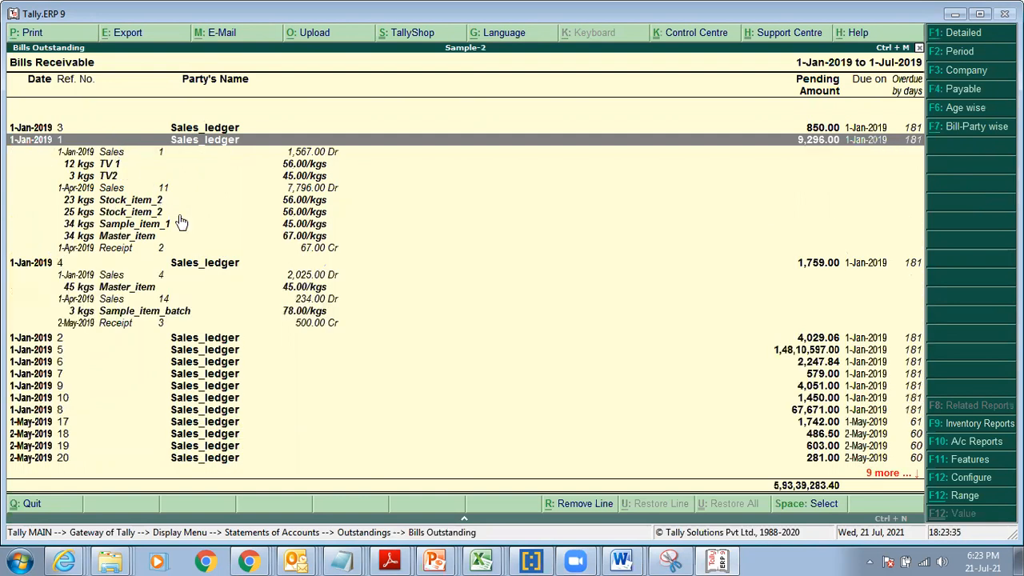
left_click(113, 128)
left_click(113, 128)
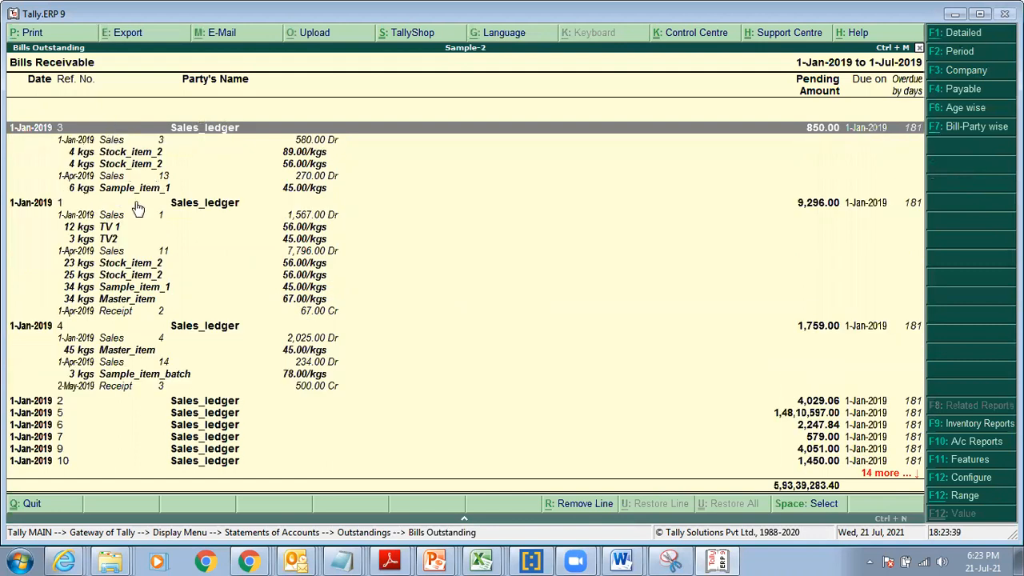
Step: Switch to Chrome and open the Power BI service at powerbi.com in a new tab
mouse_move(249, 560)
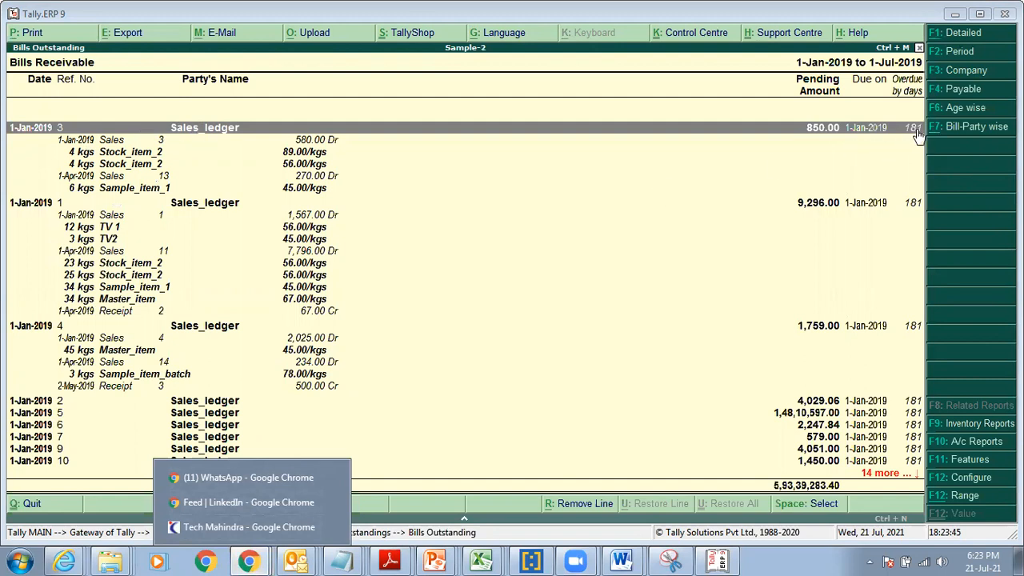
left_click(230, 478)
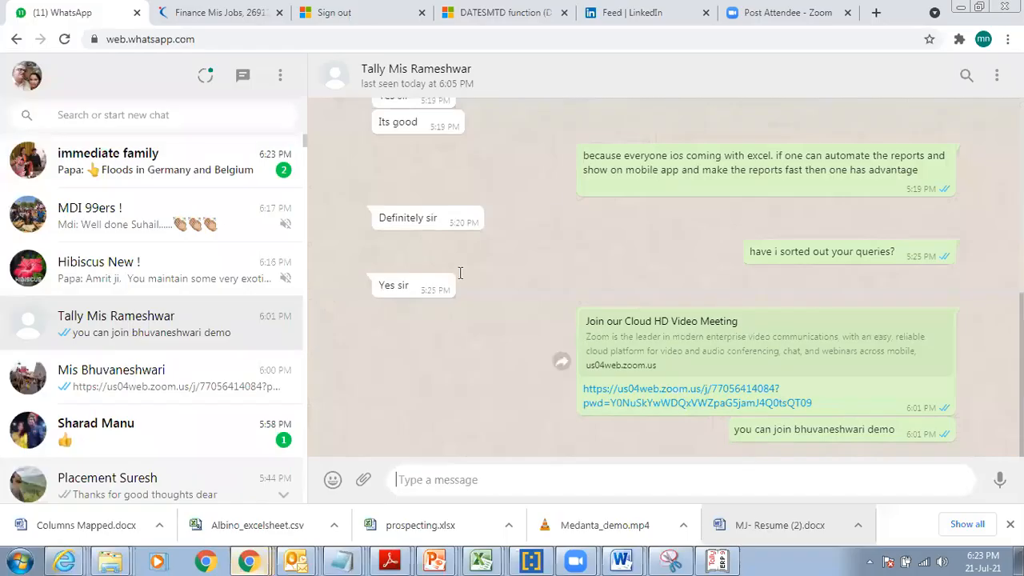
left_click(876, 13)
type("powerbi")
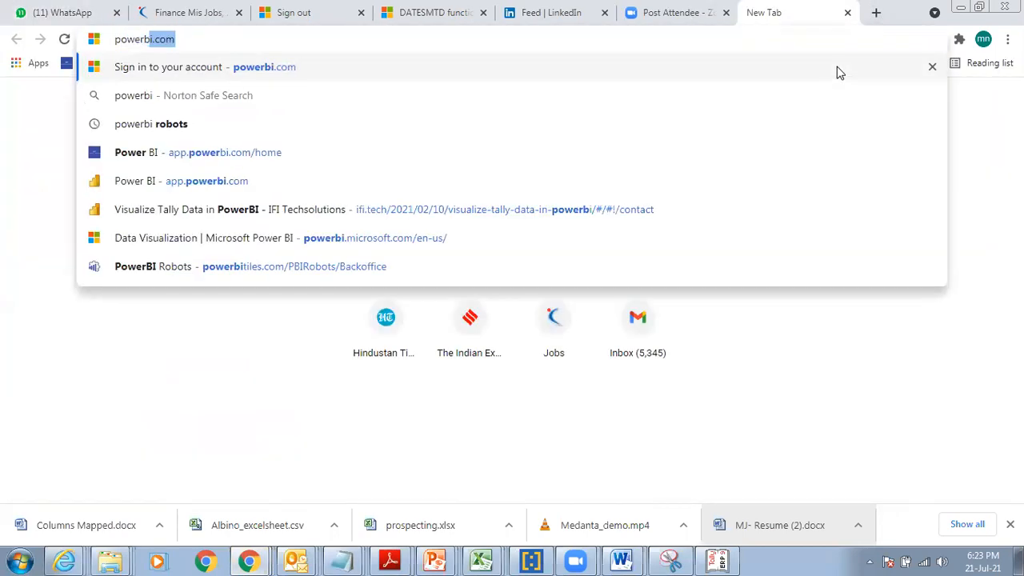
key("Return")
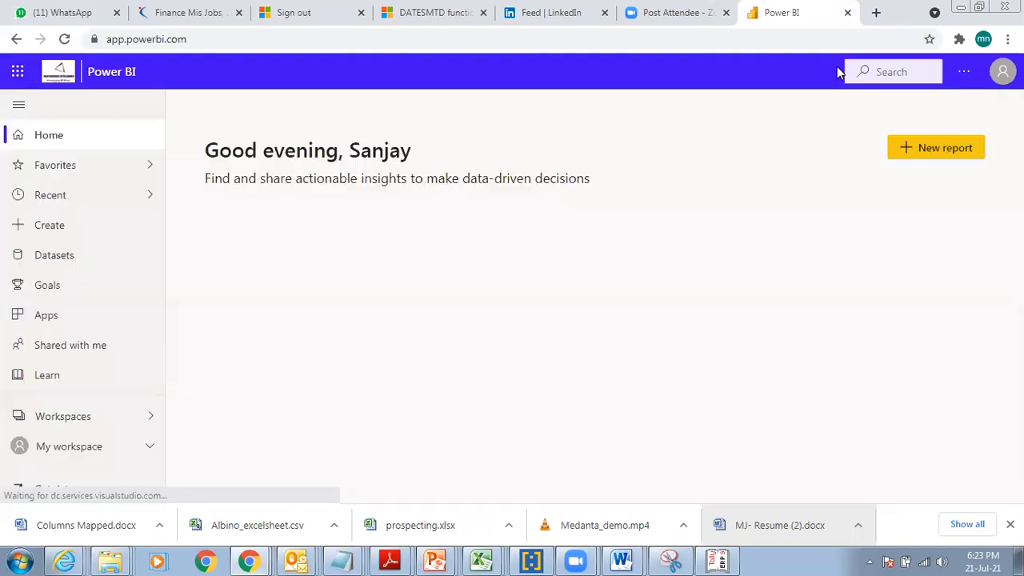
Step: Open ledger_balance_project_final___ from the Accounts_receivable workspace and go to its A category items page
left_click(50, 417)
left_click(290, 206)
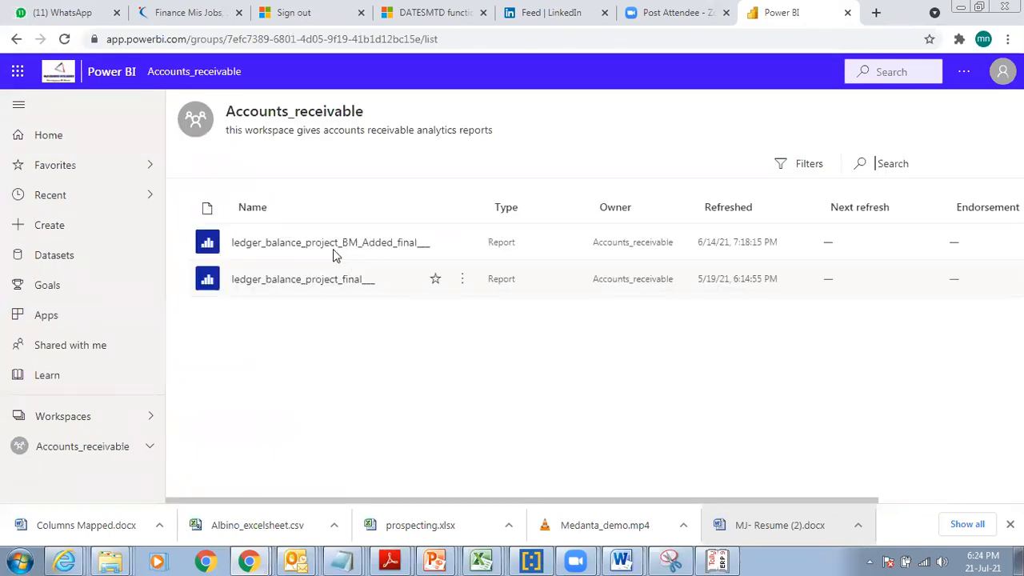
left_click(302, 285)
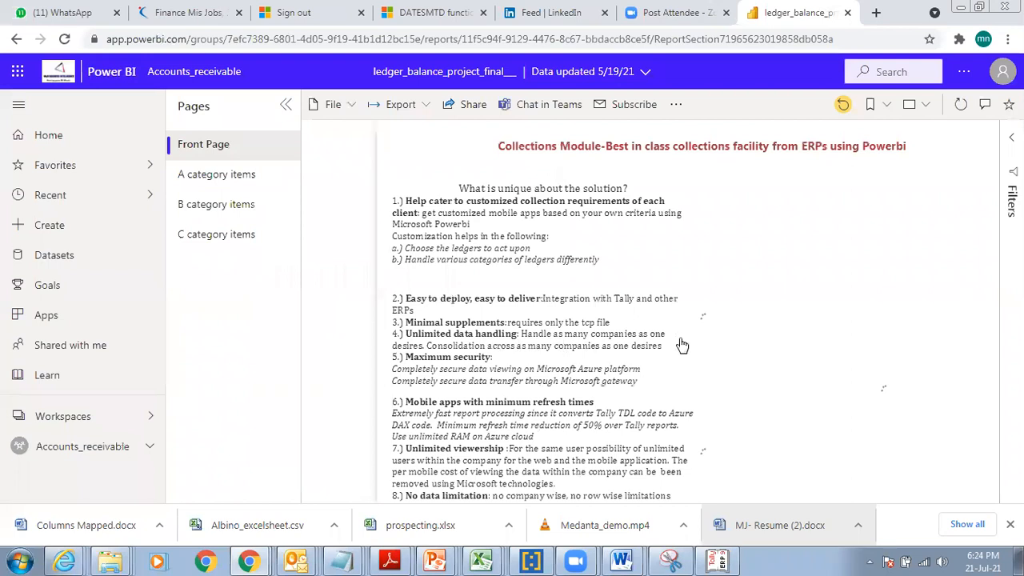
left_click(682, 338)
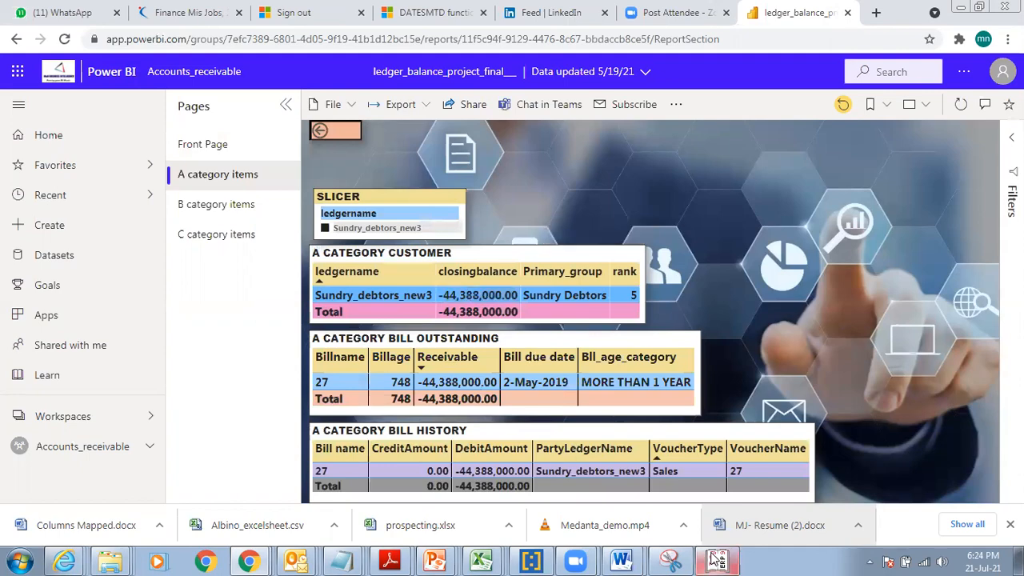
Step: Return to Tally and set the Bills Receivable period from 1-1-2017 to 1-10-2022
key("alt+Tab")
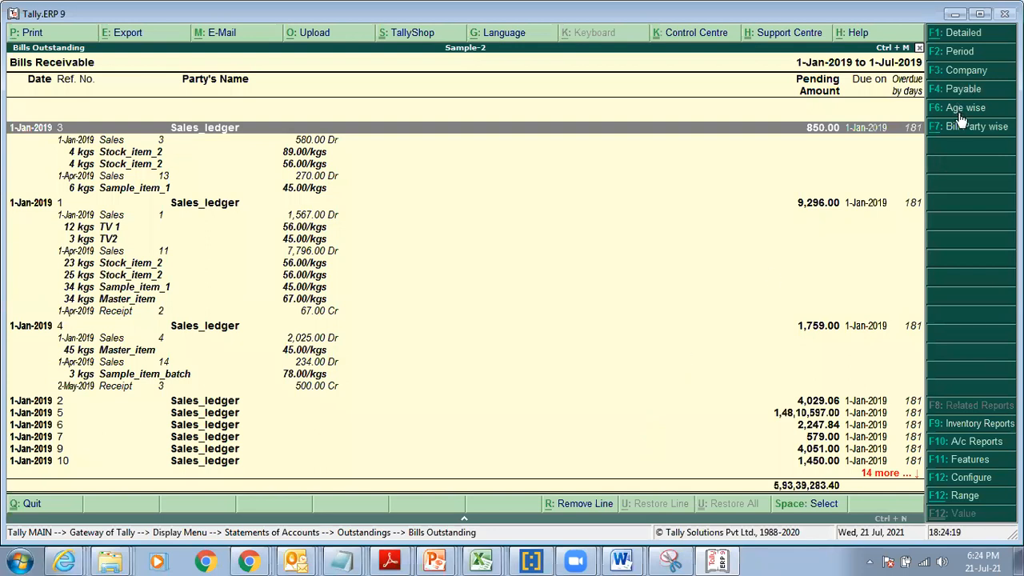
left_click(959, 52)
type("1-1-2017")
key("Return")
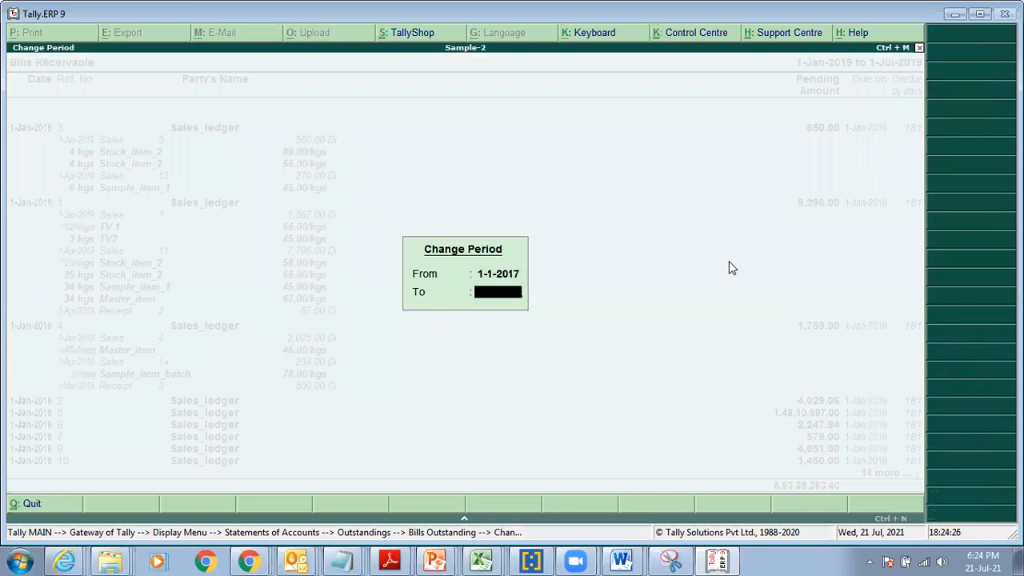
type("1-10-2022")
key("Return")
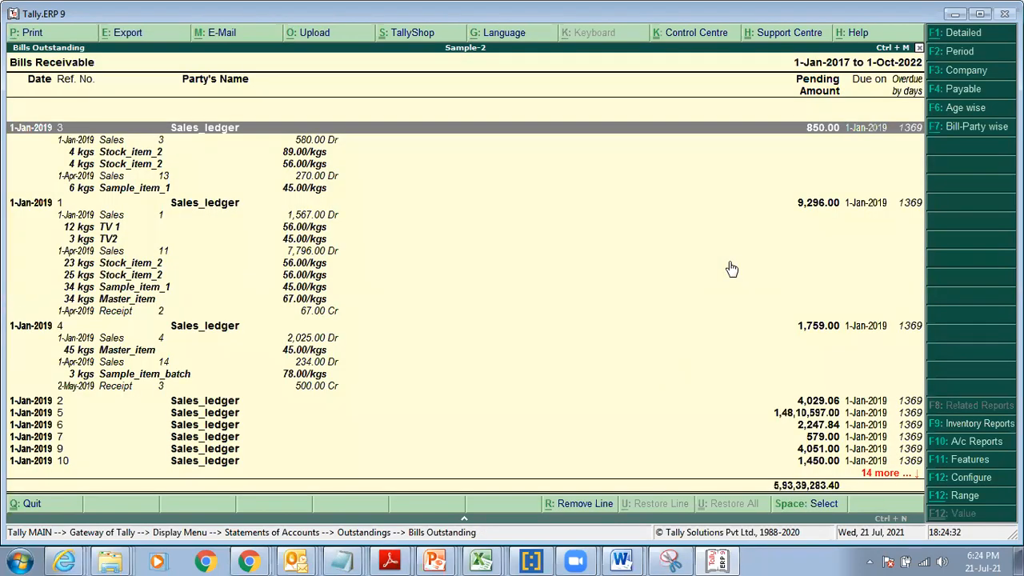
Step: Locate bill 27 of Sundry_debtors_new3 in the receivables list and return to the Power BI report to compare its bill age
key("Down")
key("Down")
key("Down")
key("Down")
key("Down")
key("Down")
key("Down")
key("Down")
key("Down")
key("Down")
key("Down")
key("Down")
key("Down")
key("Down")
key("Down")
key("Down")
key("Down")
key("Down")
key("Down")
key("Down")
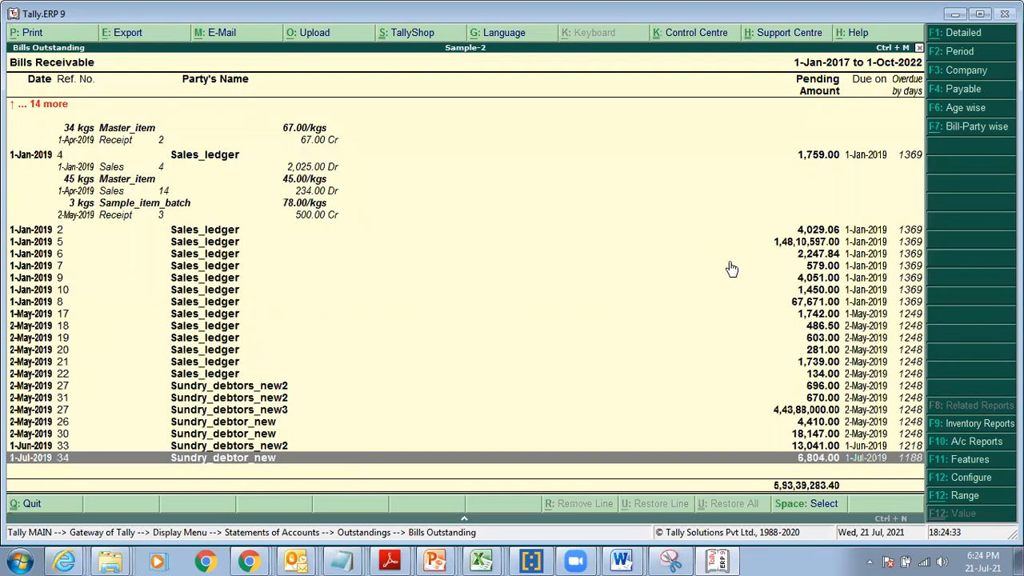
left_click(295, 412)
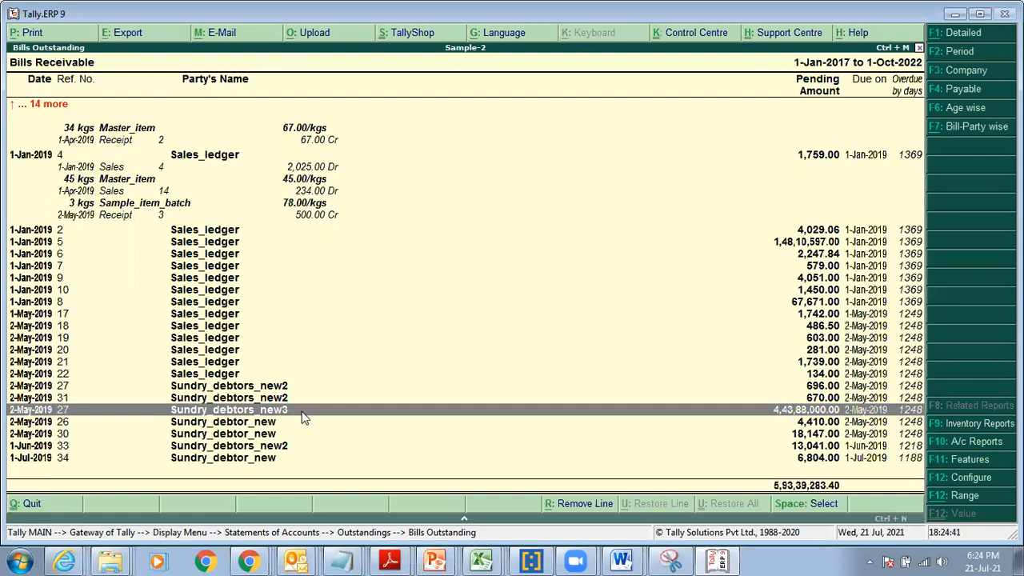
mouse_move(259, 560)
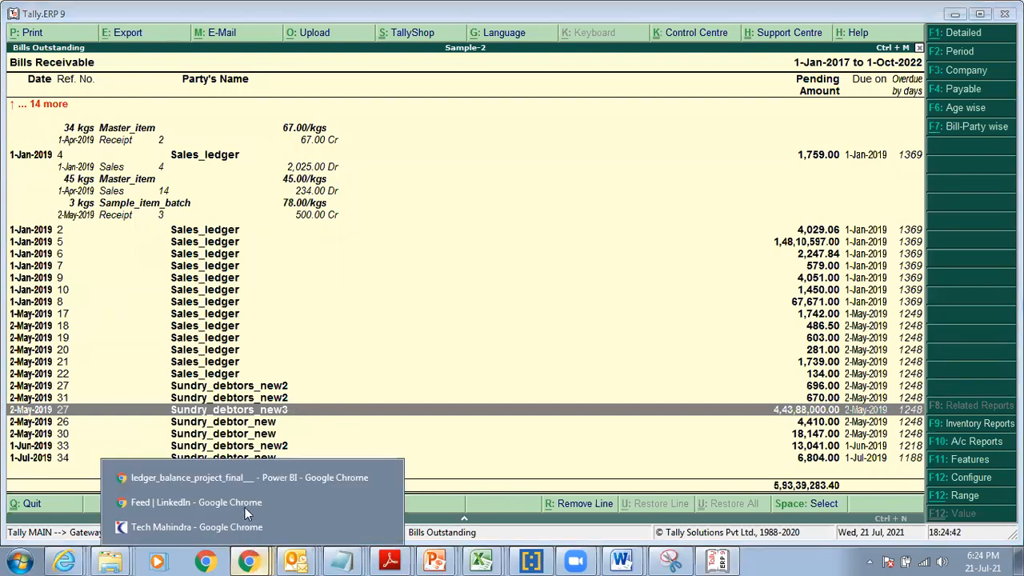
left_click(249, 478)
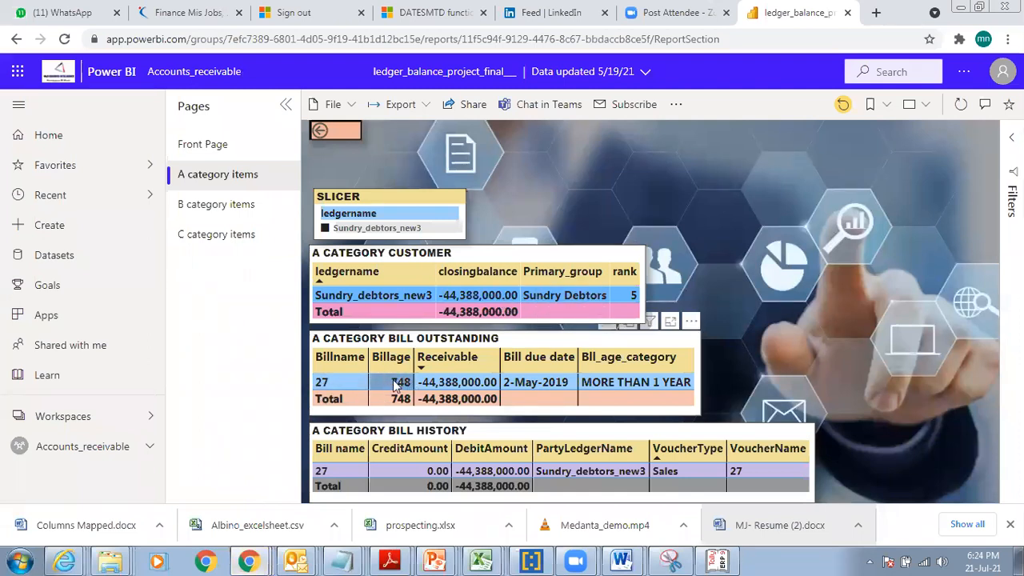
Step: Switch to Tally and expand the voucher and item details of bill 27 of Sundry_debtors_new3 in Bills Receivable
left_click(442, 384)
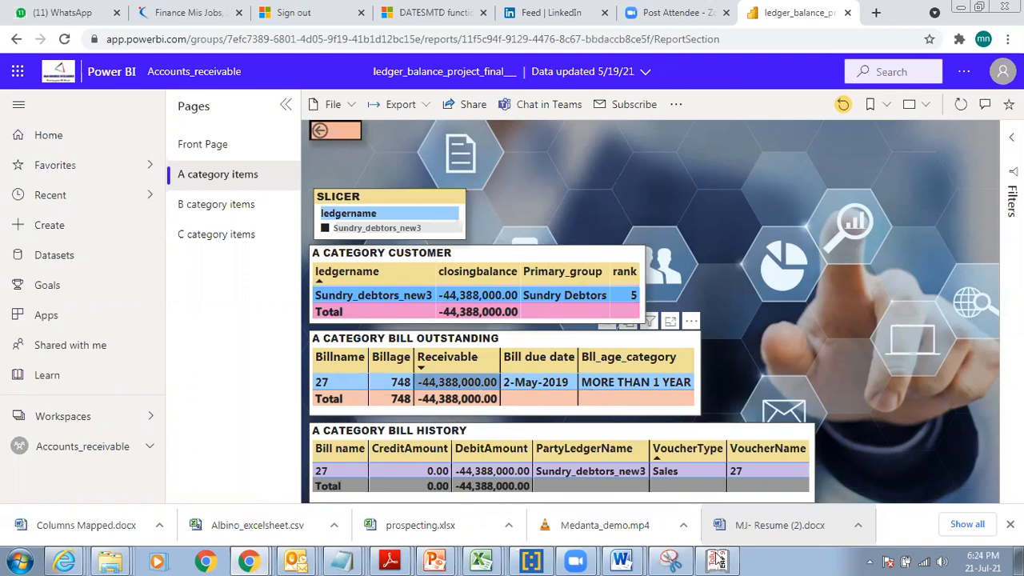
key("alt+Tab")
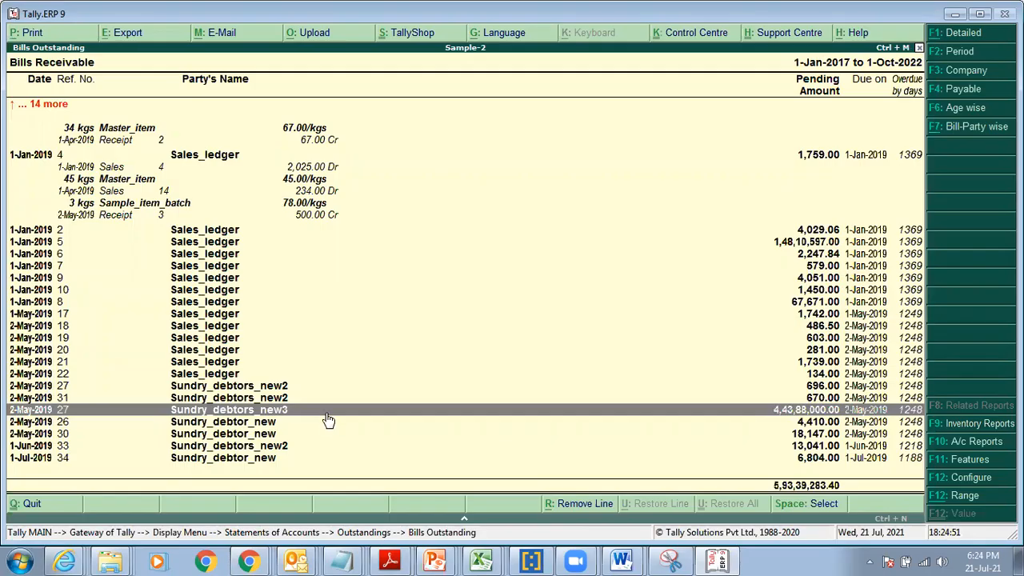
key("shift+Return")
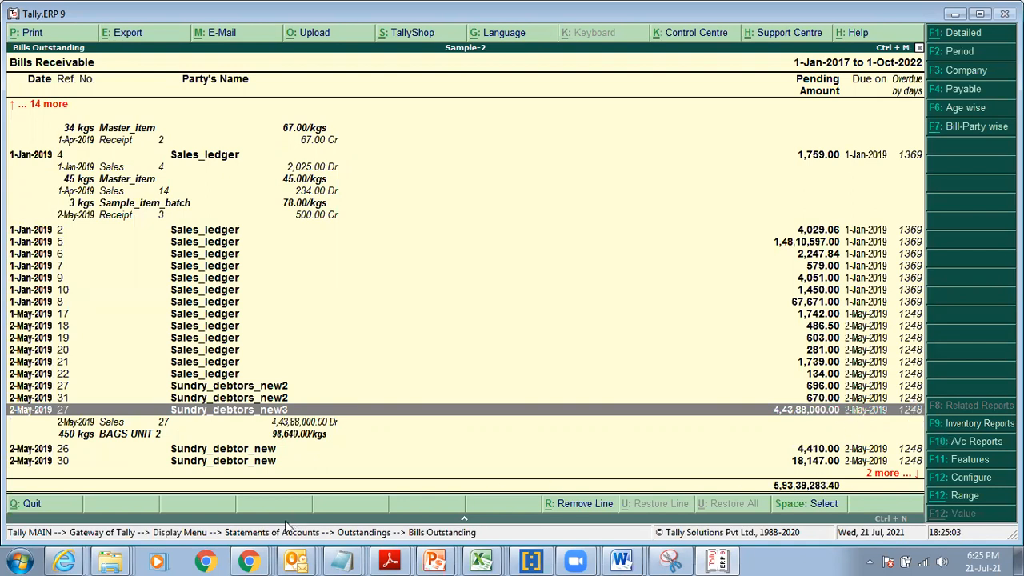
Step: Compare bill 27's history in the Power BI report with its Tally details, and select Sales_ledger bill 4 in Tally
mouse_move(249, 560)
left_click(239, 478)
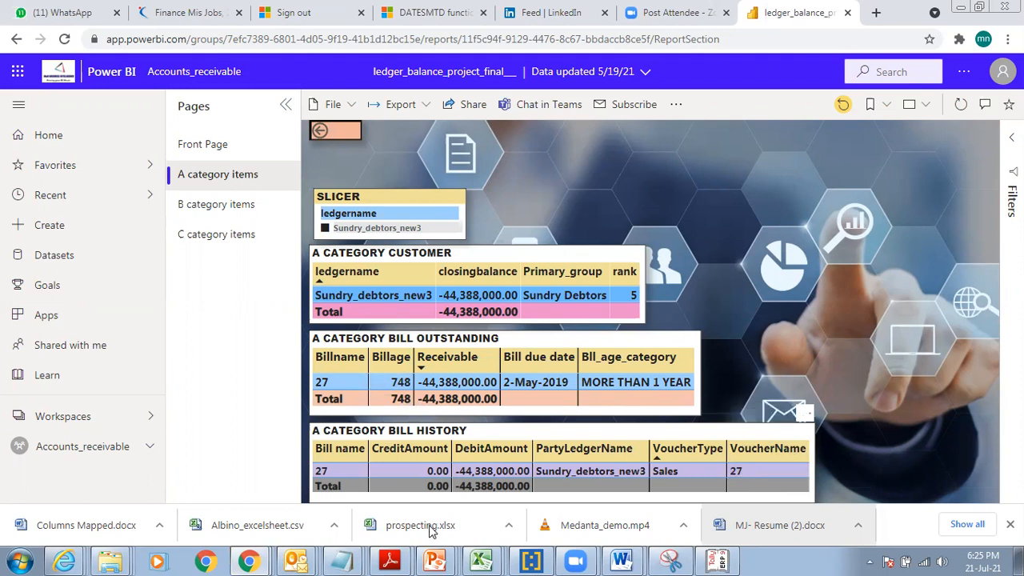
left_click(716, 560)
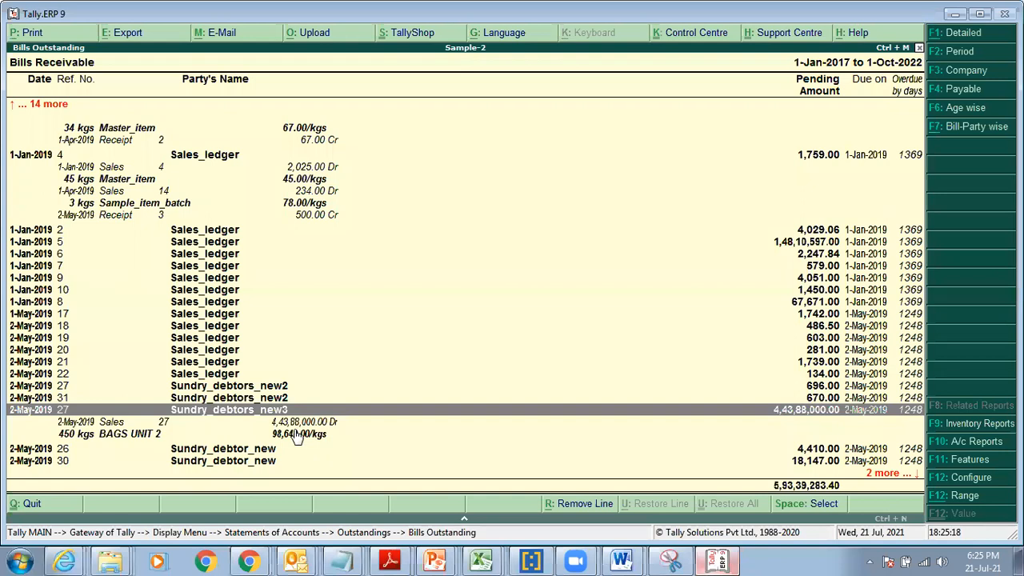
left_click(130, 159)
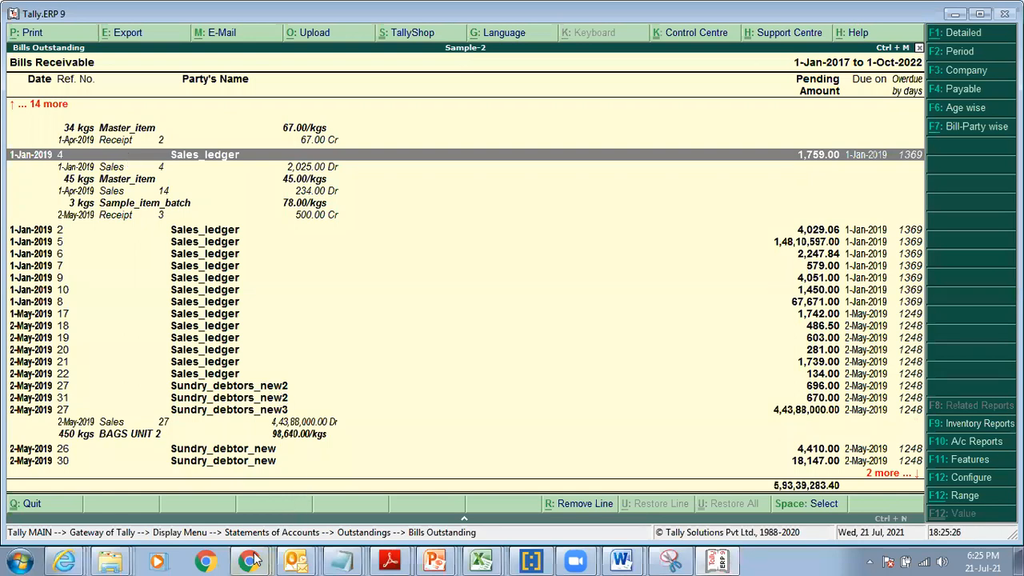
Step: Return to the Power BI report, open its B category items page and highlight bill 1 in the B Category Bill Outstanding table
mouse_move(253, 548)
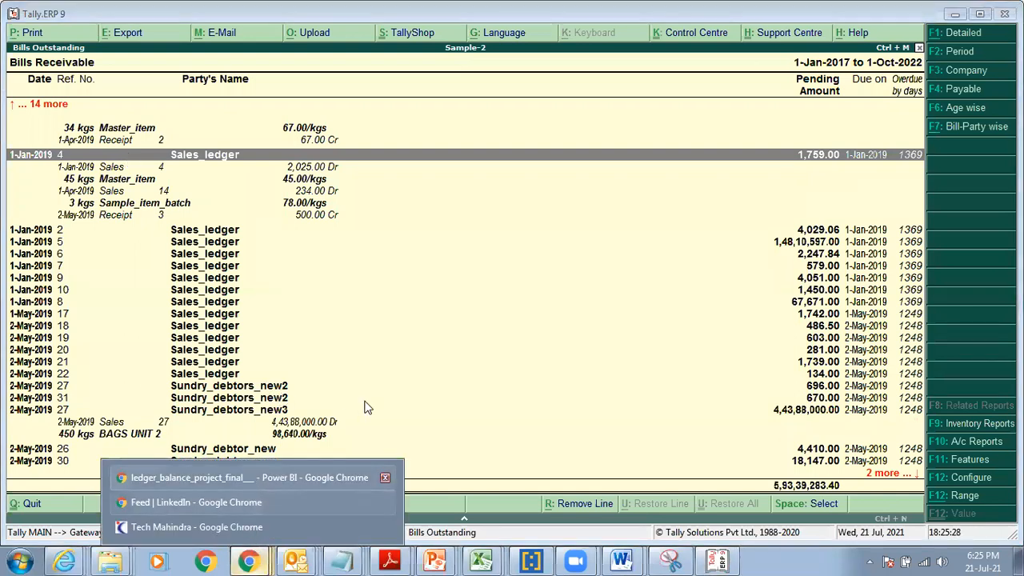
left_click(240, 478)
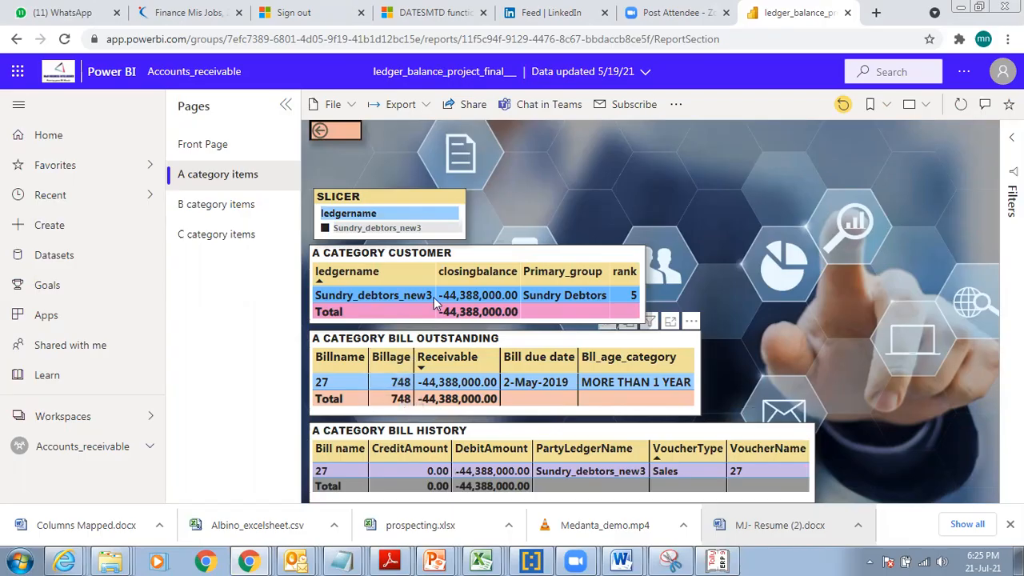
left_click(243, 206)
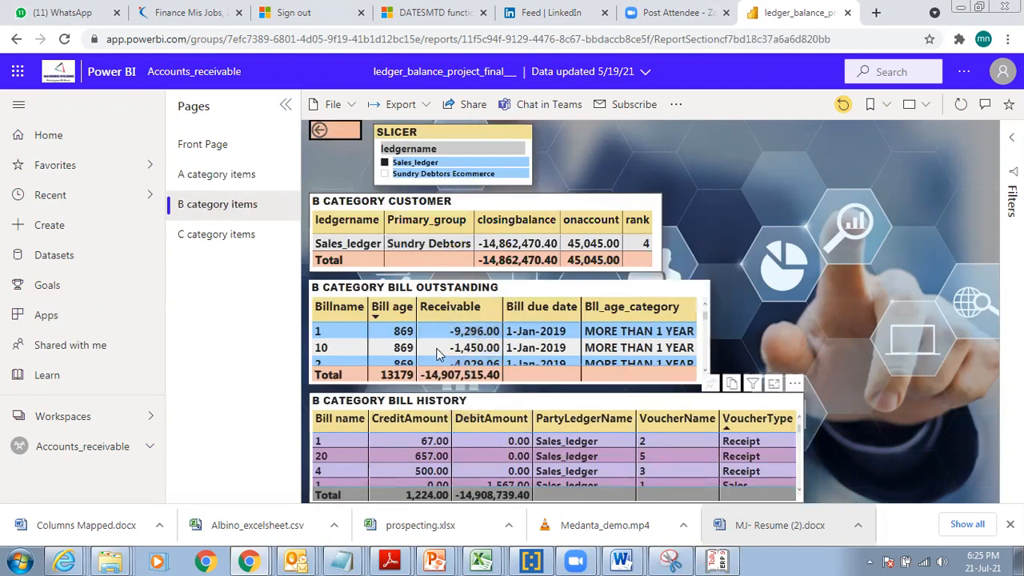
left_click(480, 350)
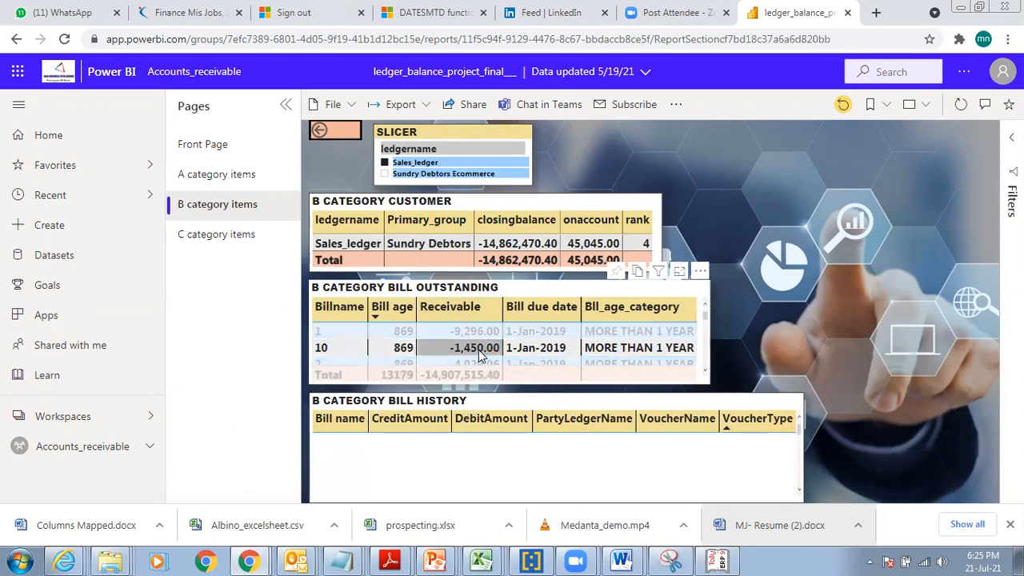
left_click(476, 364)
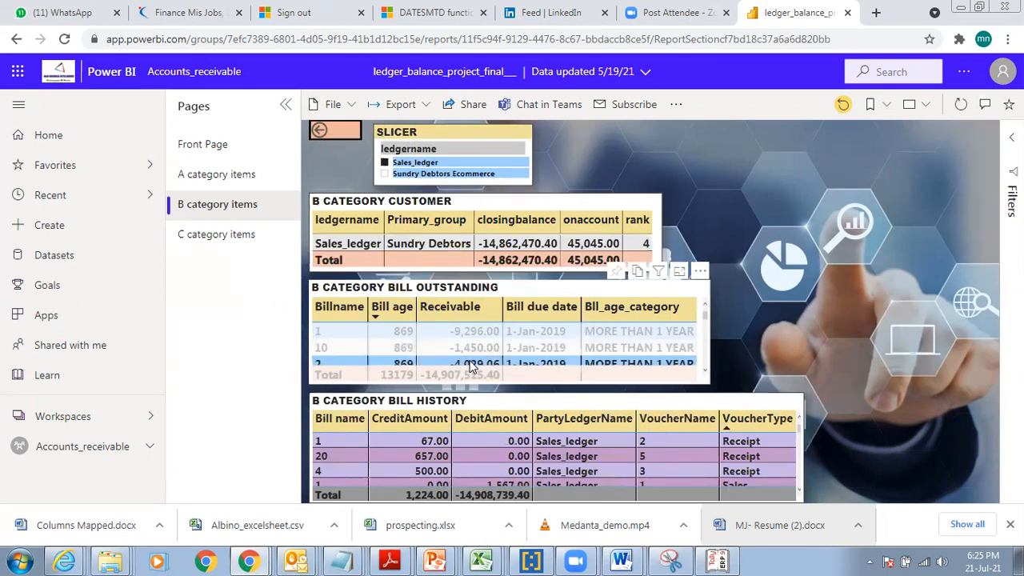
left_click(480, 330)
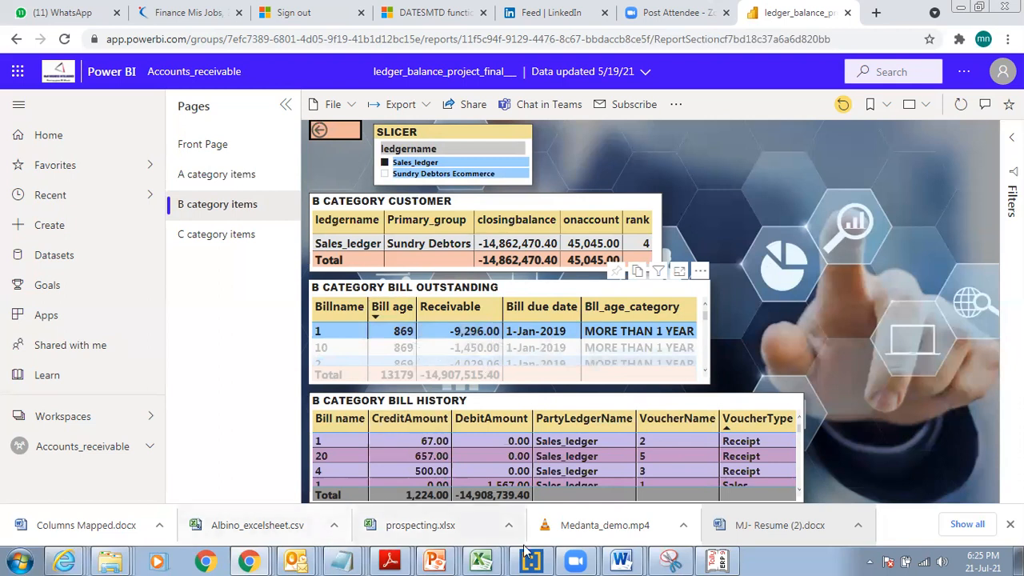
Step: Switch to Tally and locate bill 1 of Sales_ledger in the Bills Receivable list to compare its amount and due date
left_click(717, 561)
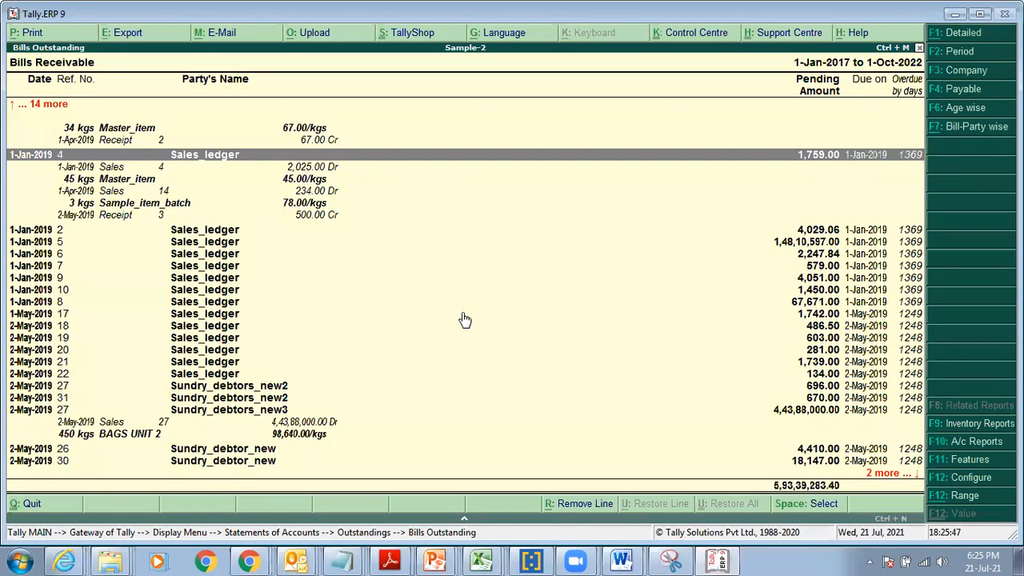
key("Up")
key("Up")
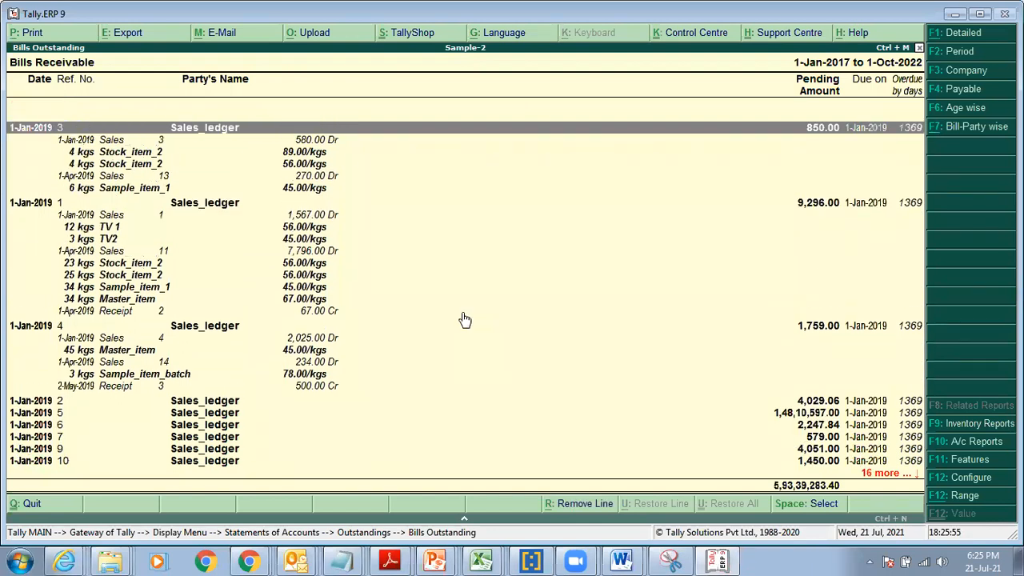
key("Down")
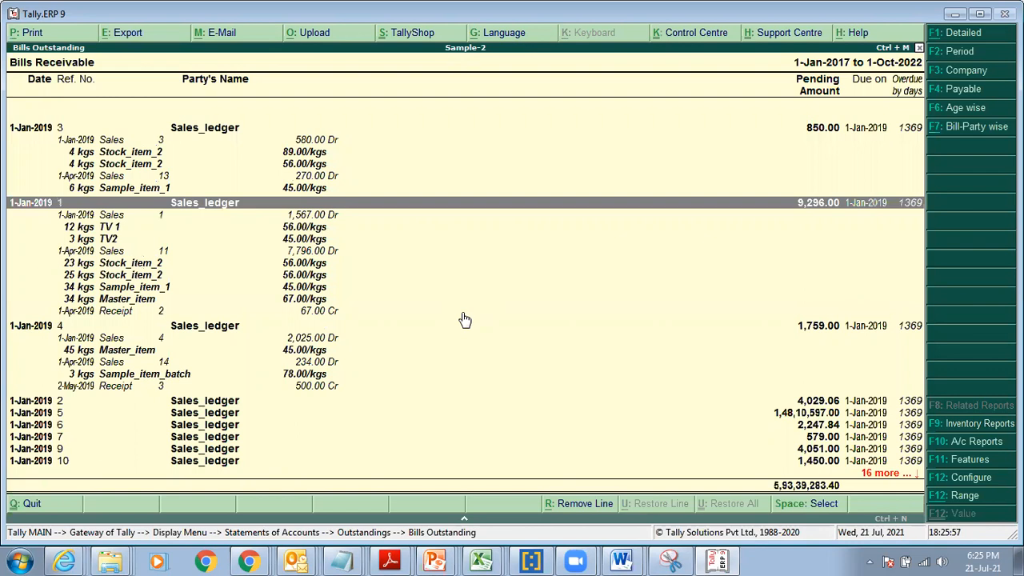
Step: Return to the Power BI report, filter the B category page by Sundry Debtors Ecommerce, and set the ledgername slicer back to Sales_ledger
mouse_move(437, 559)
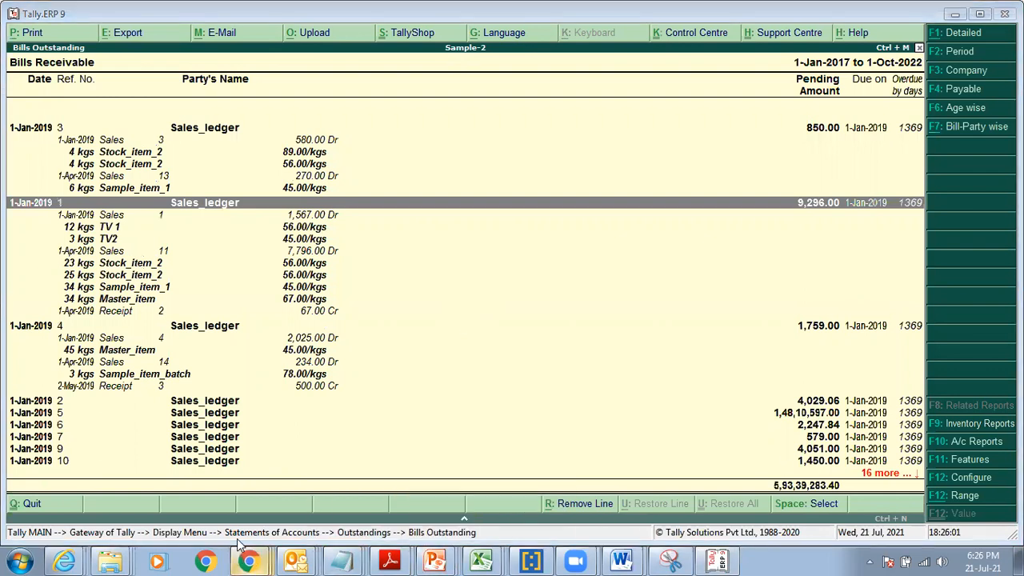
mouse_move(242, 556)
left_click(238, 474)
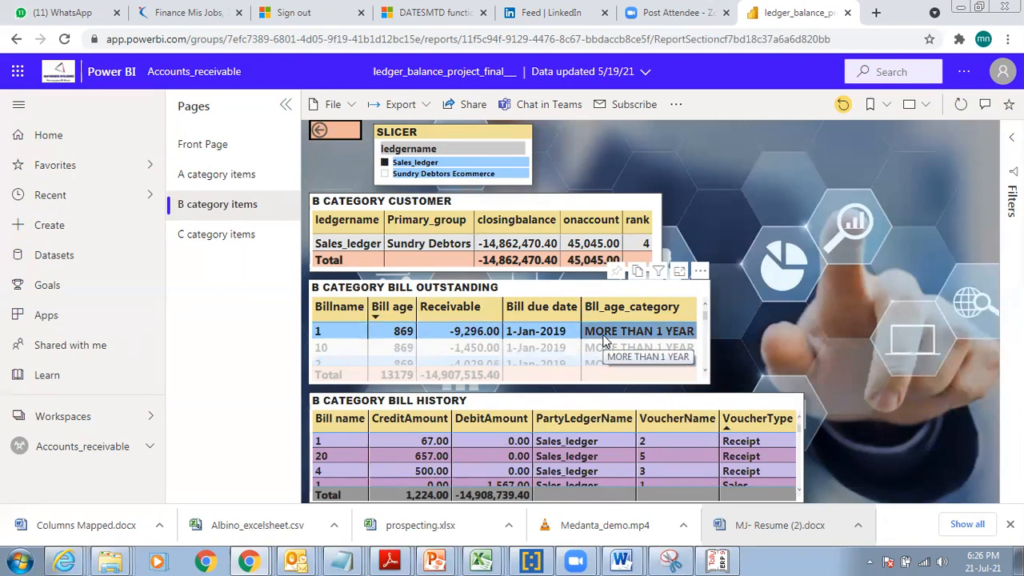
left_click(448, 175)
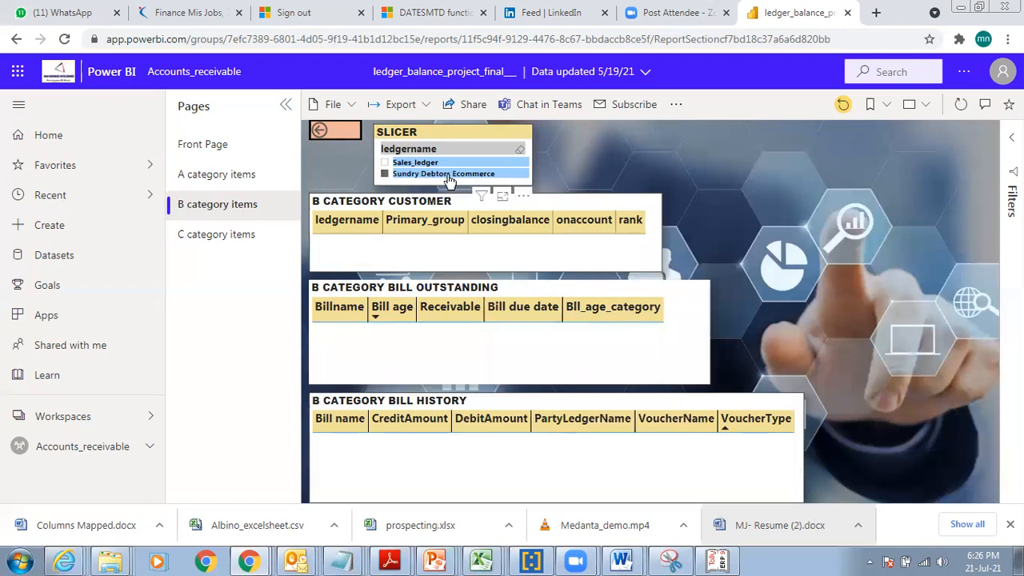
left_click(432, 163)
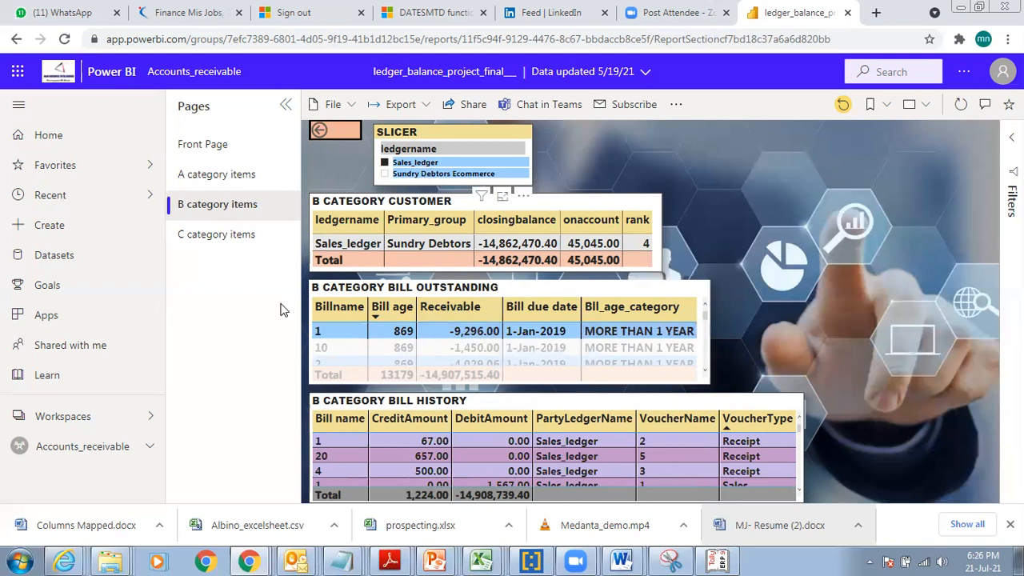
Step: Switch to Tally, leave the Bills Receivable report and go back to the Outstandings menu without choosing a group
left_click(717, 560)
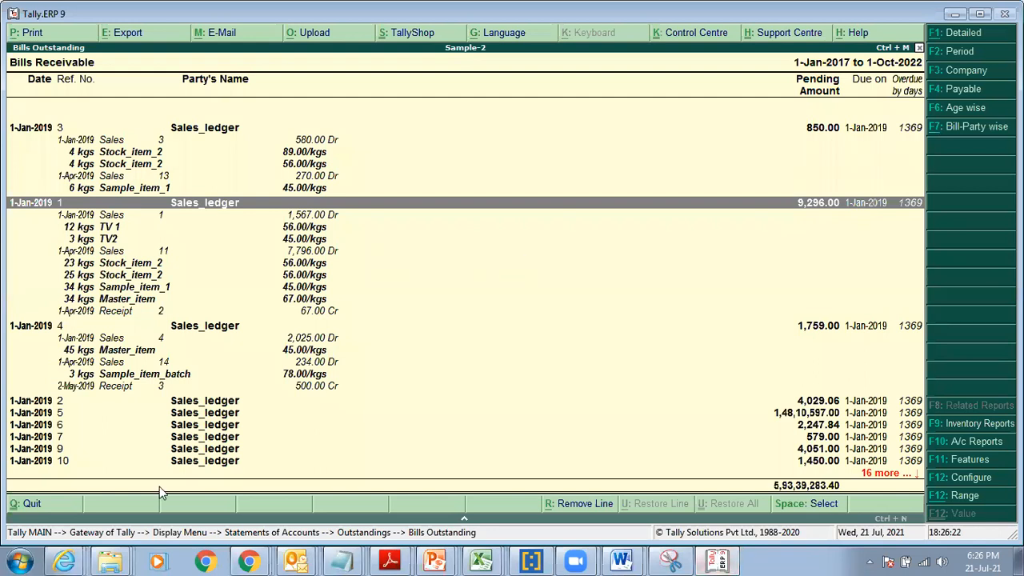
left_click(34, 506)
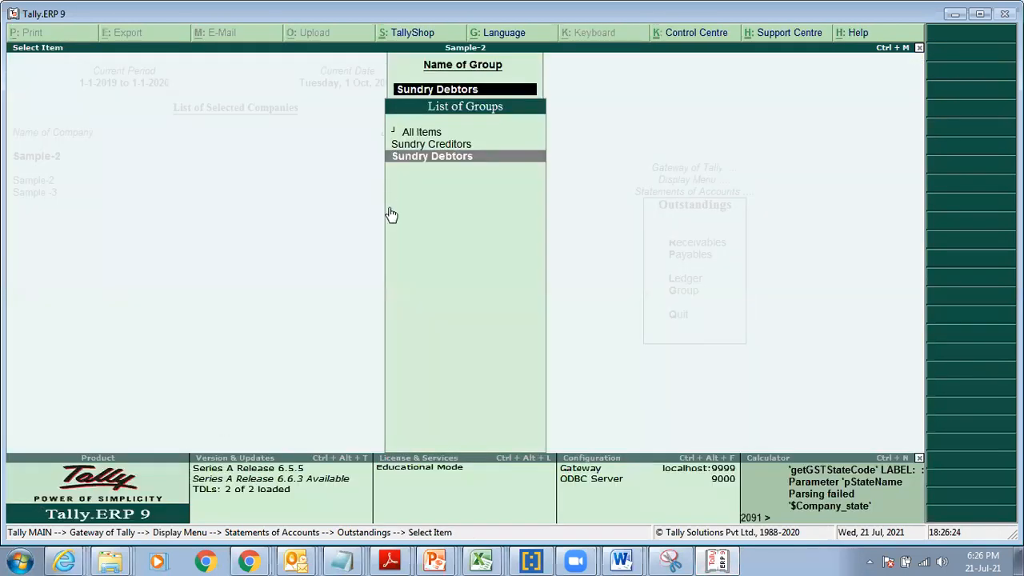
key("Escape")
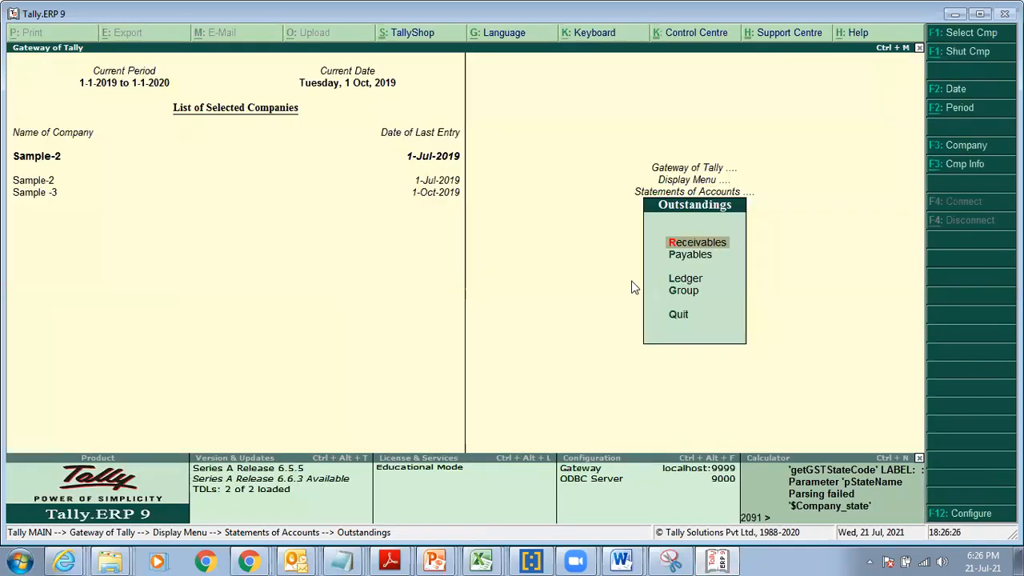